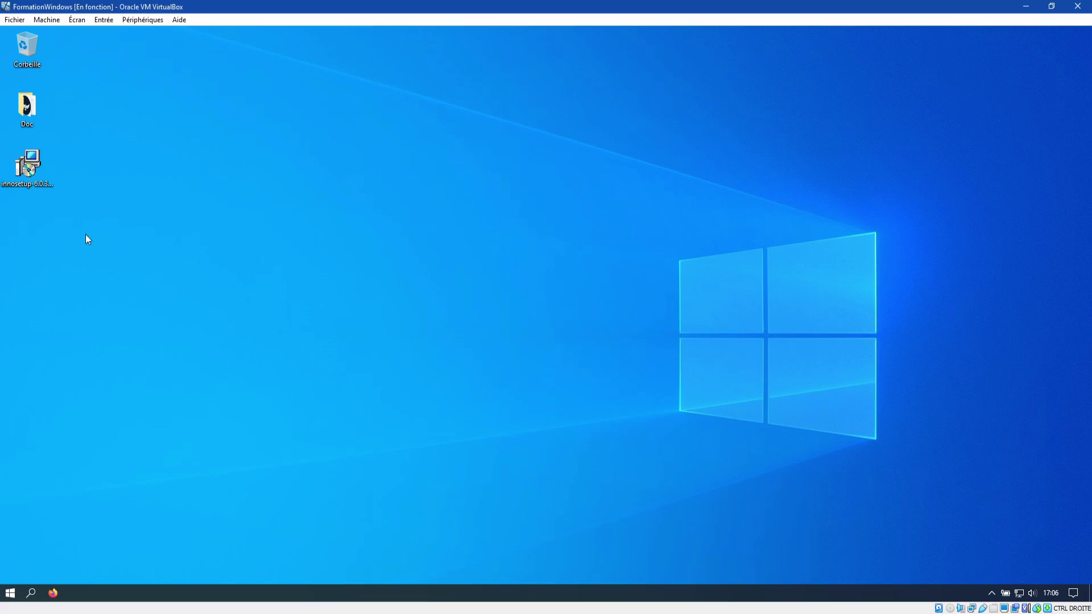
Step: Launch Firefox and search the web for 'inno setup'
click(30, 173)
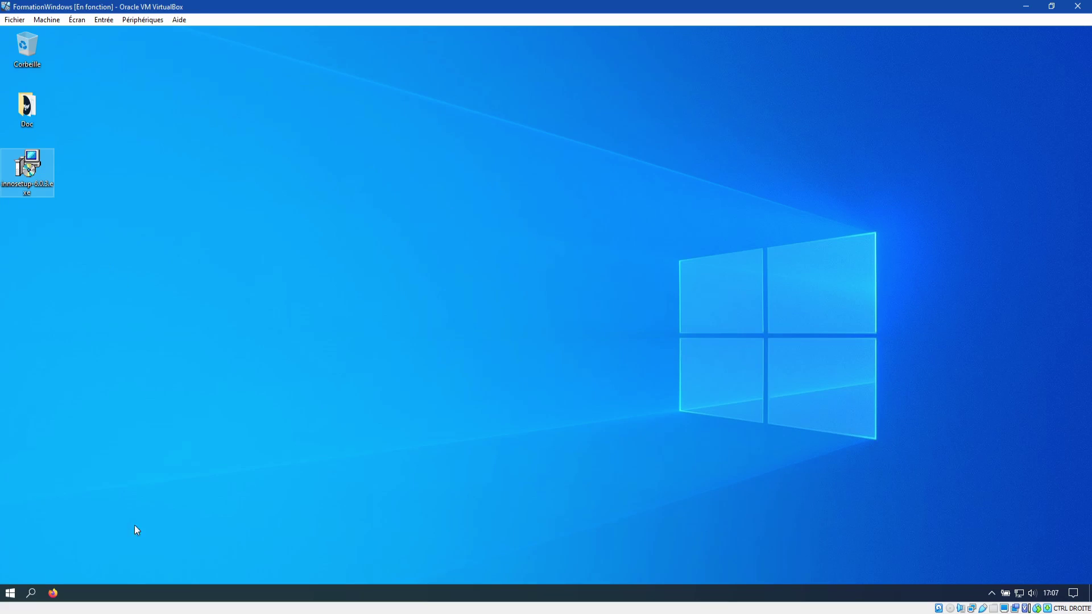
click(53, 593)
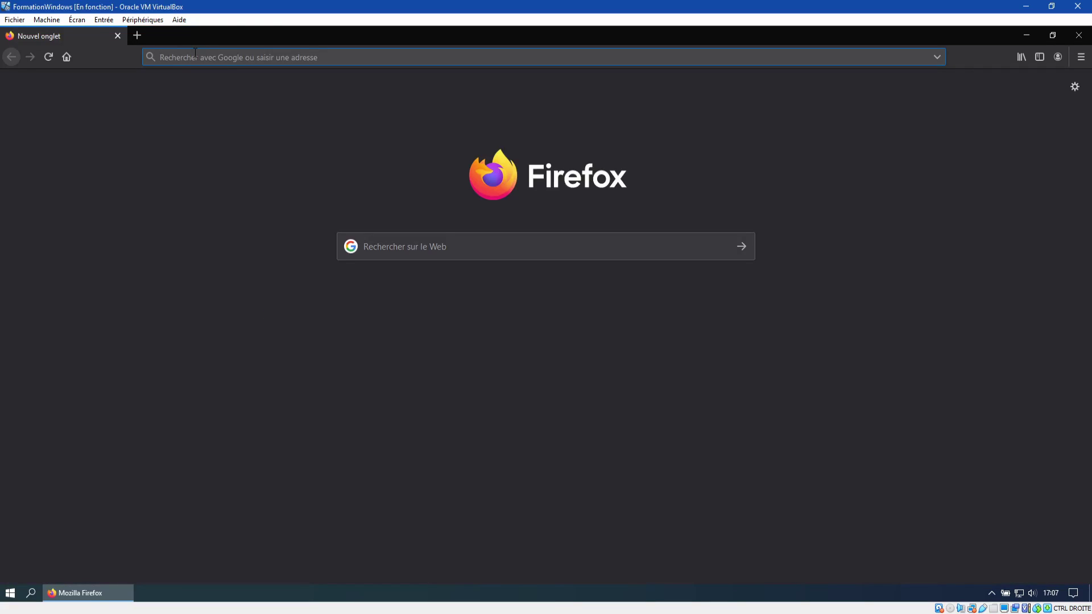
click(401, 240)
text(i)
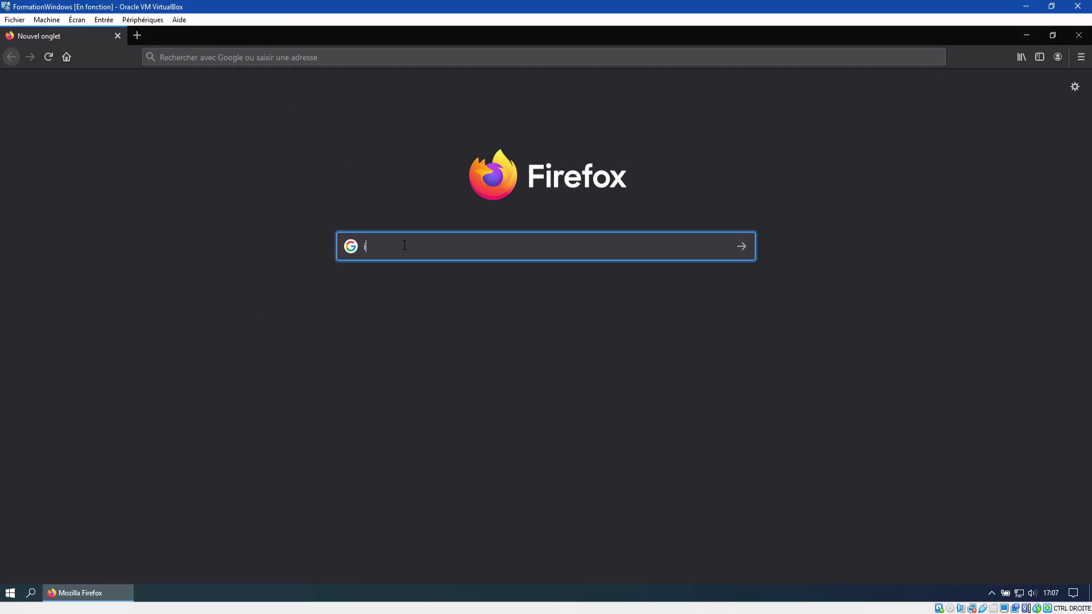
text(nno setup)
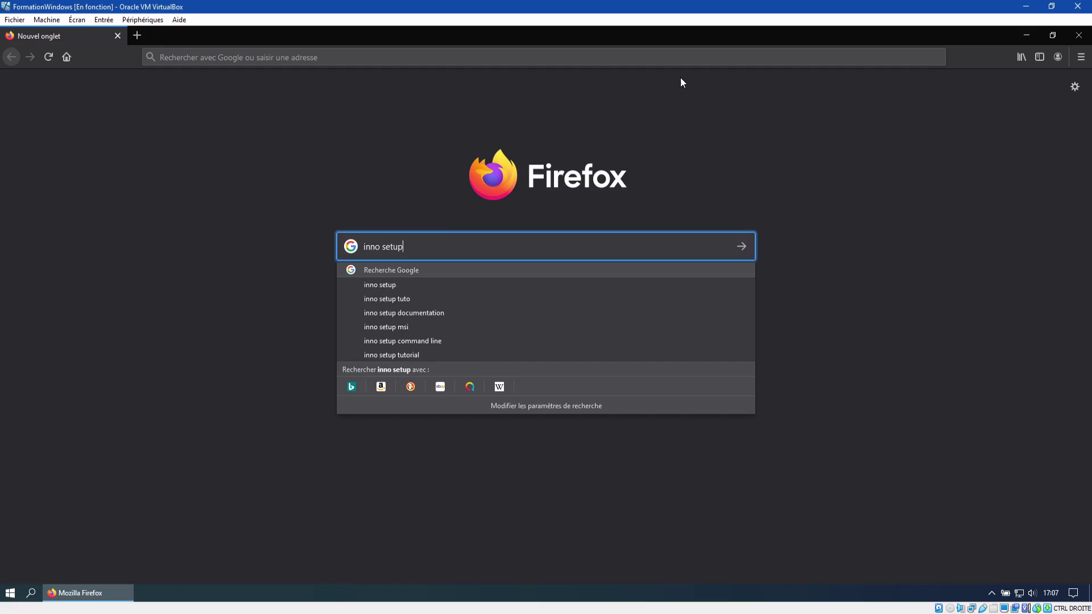
key(Return)
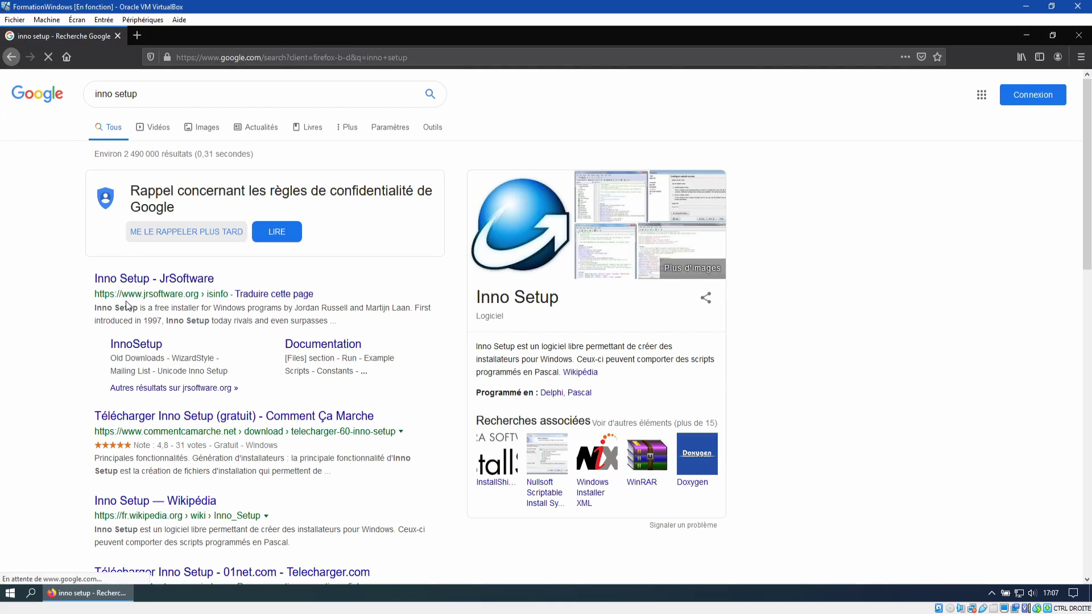
Step: Reach the Inno Setup Stable Release downloads, cancel saving innosetup-6.0.3.exe, and minimize Firefox
click(103, 282)
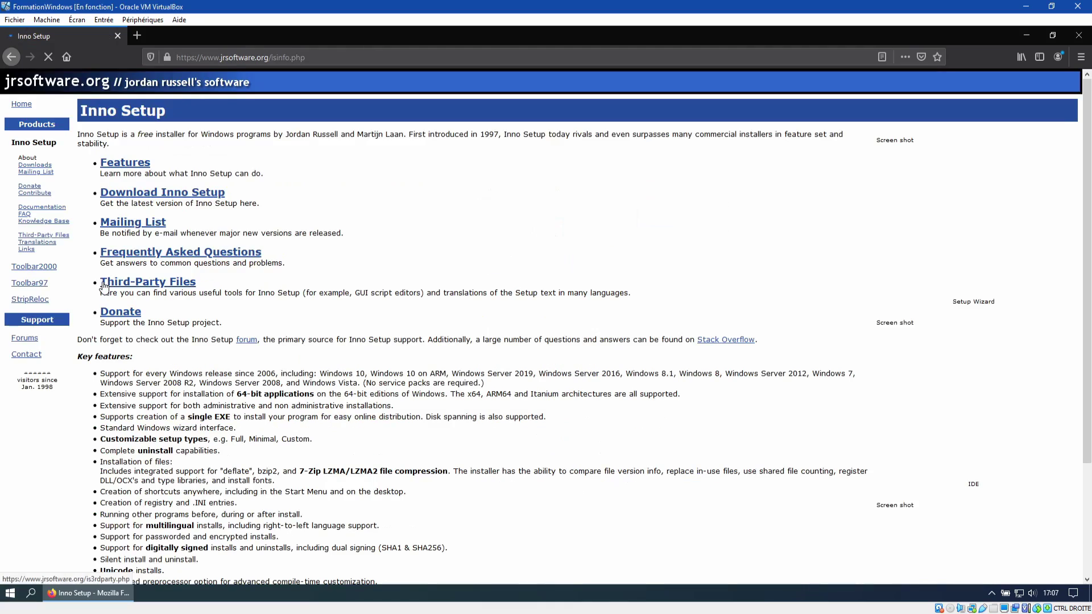
click(142, 195)
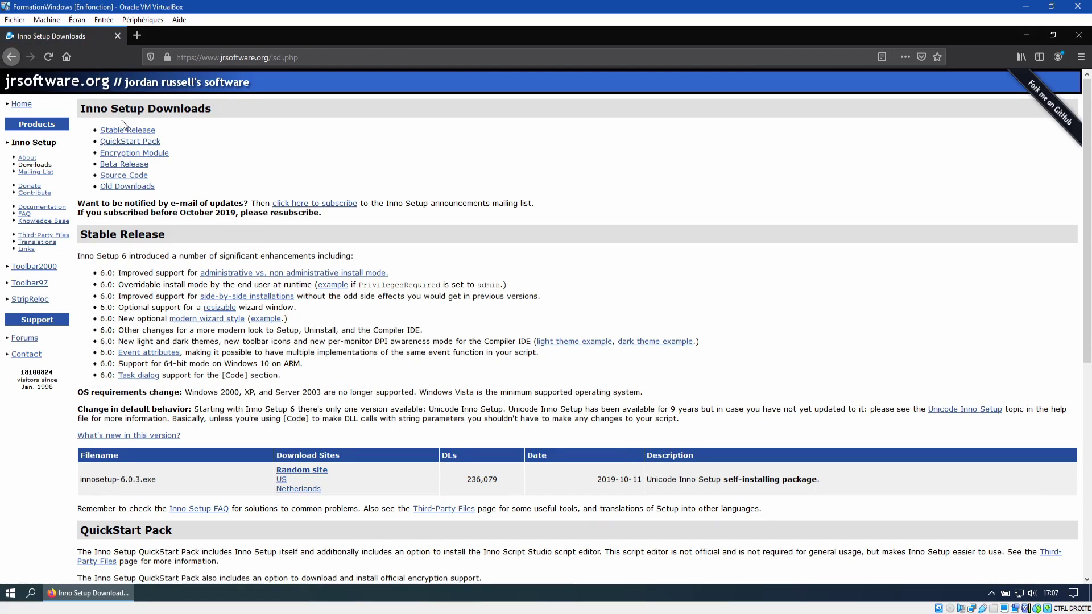
click(127, 130)
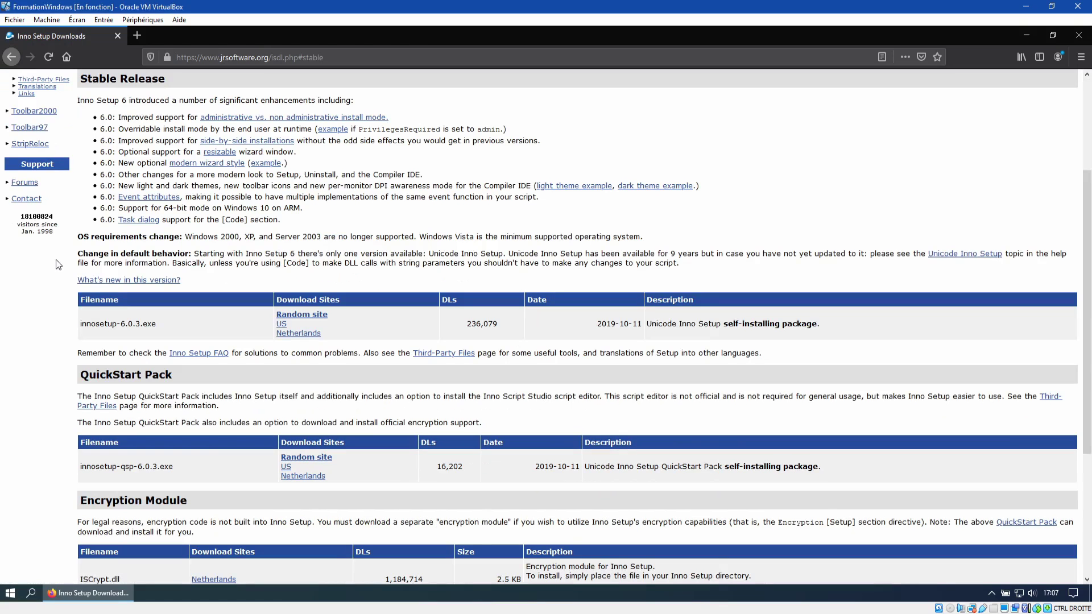
click(309, 318)
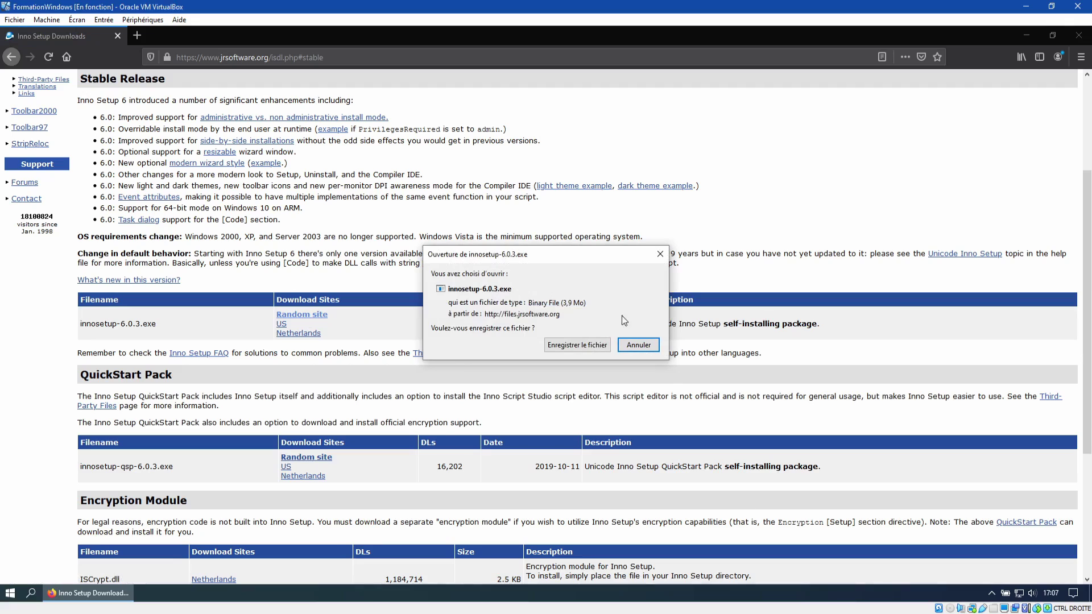
click(639, 345)
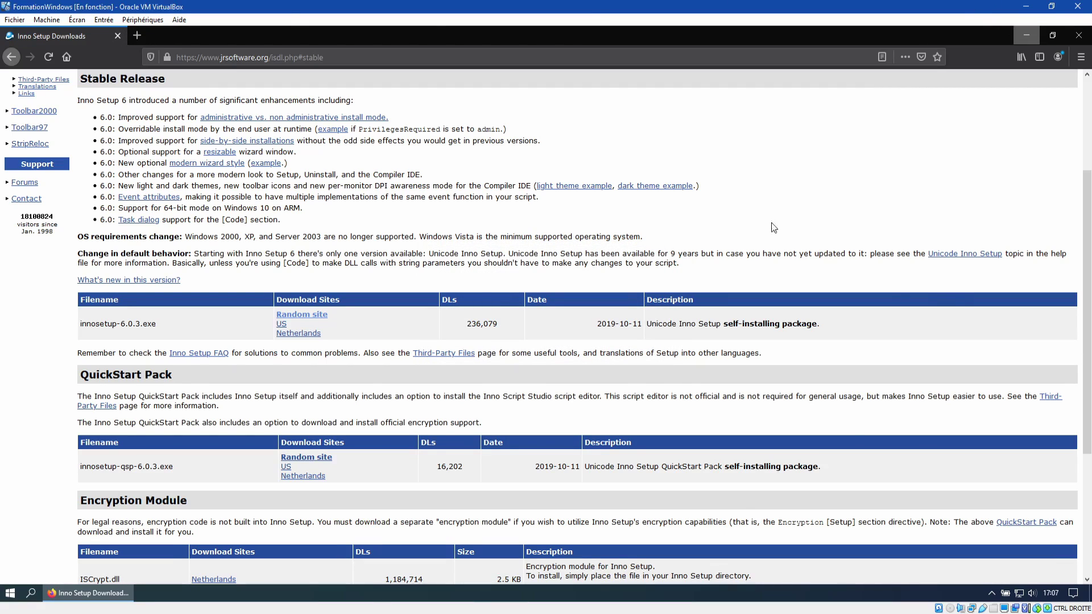
click(1027, 35)
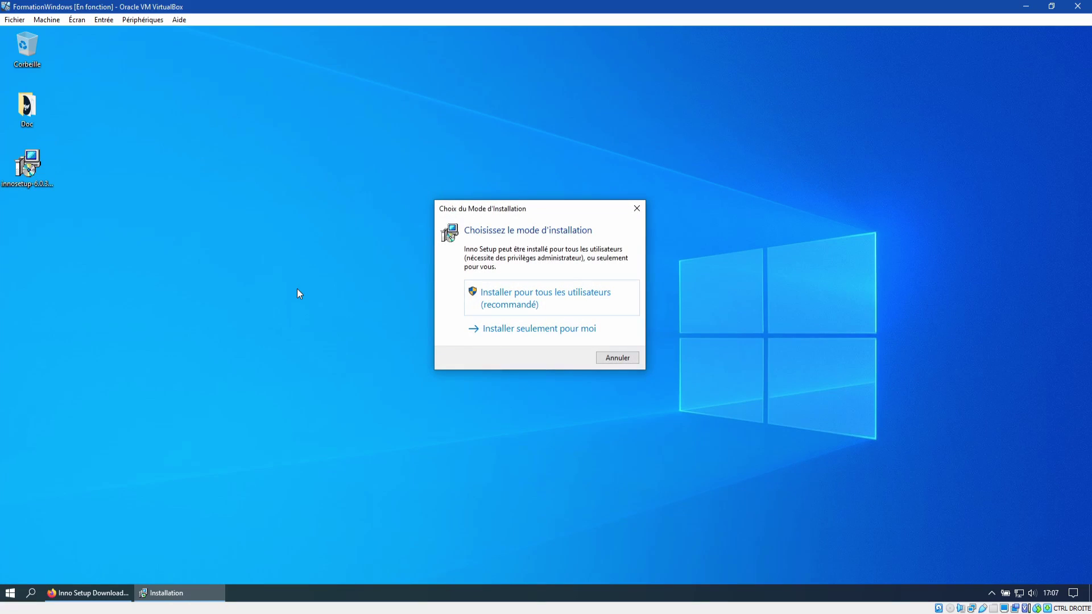
Step: Install Inno Setup for all users, entering the administrator password and keeping French
click(505, 295)
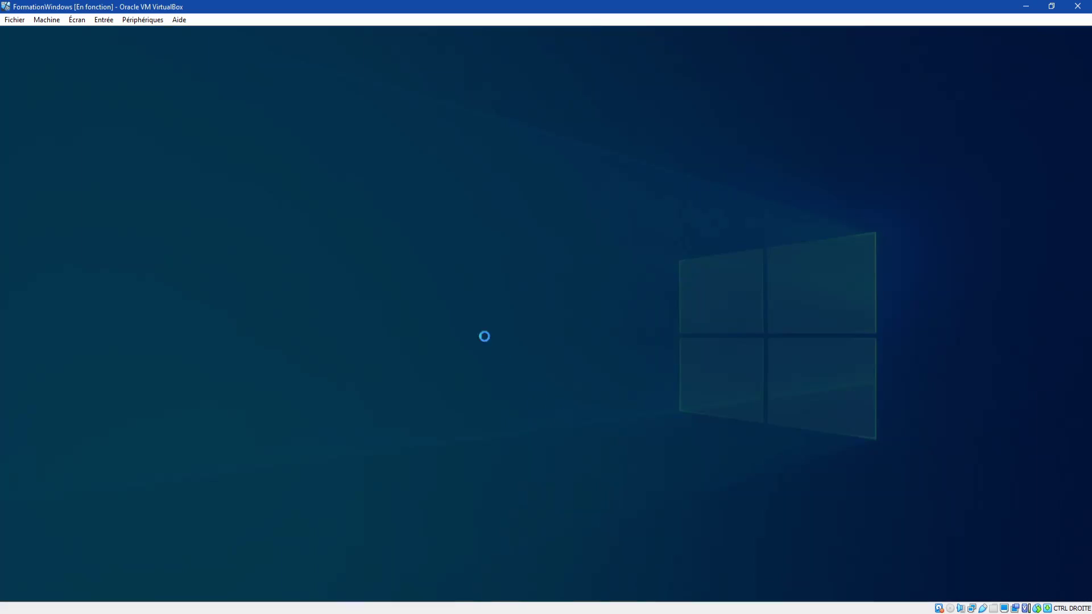
text(root)
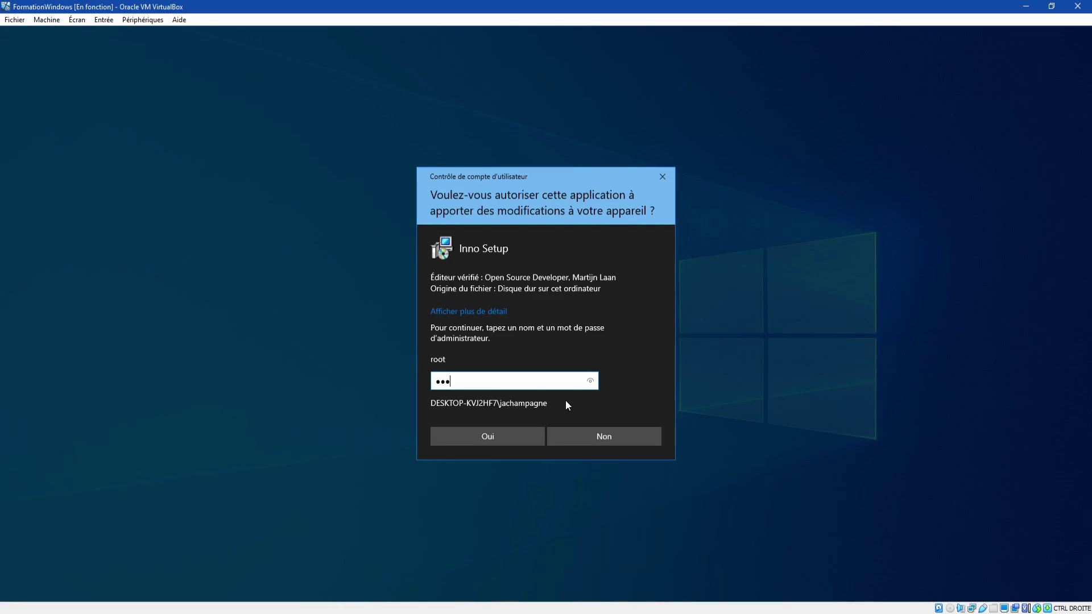
key(Return)
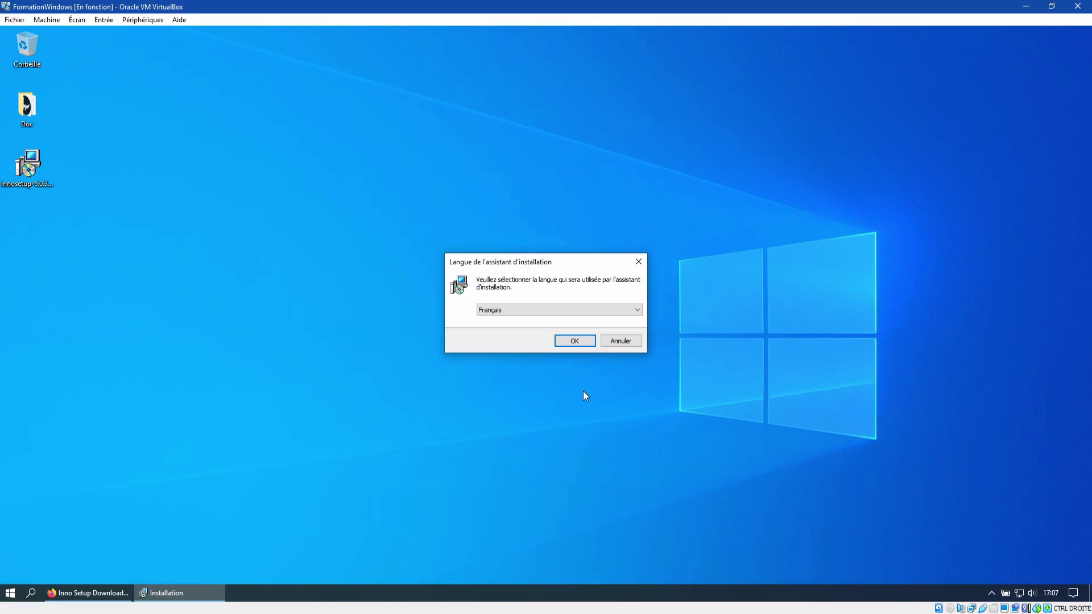
click(569, 342)
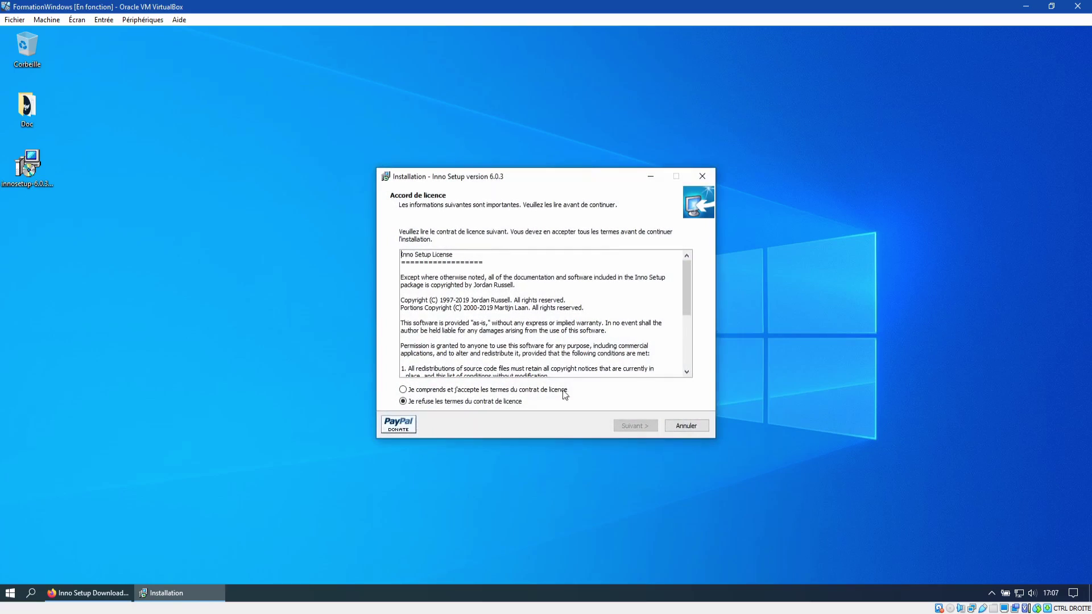
Step: Accept the licence, keep default folders and .iss association, install, and finish without launching
click(522, 389)
click(634, 426)
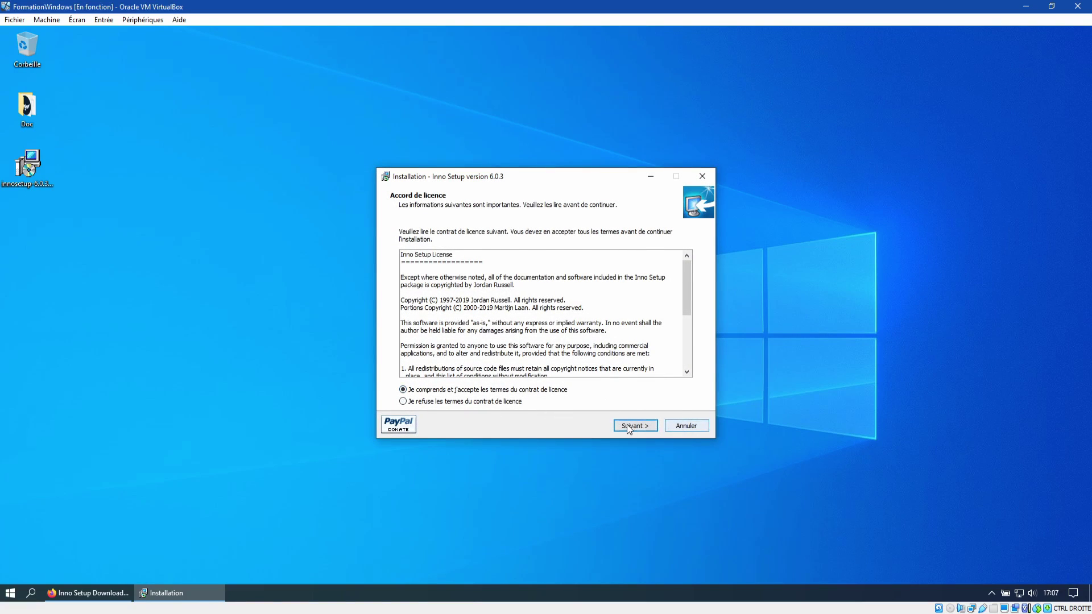
click(648, 425)
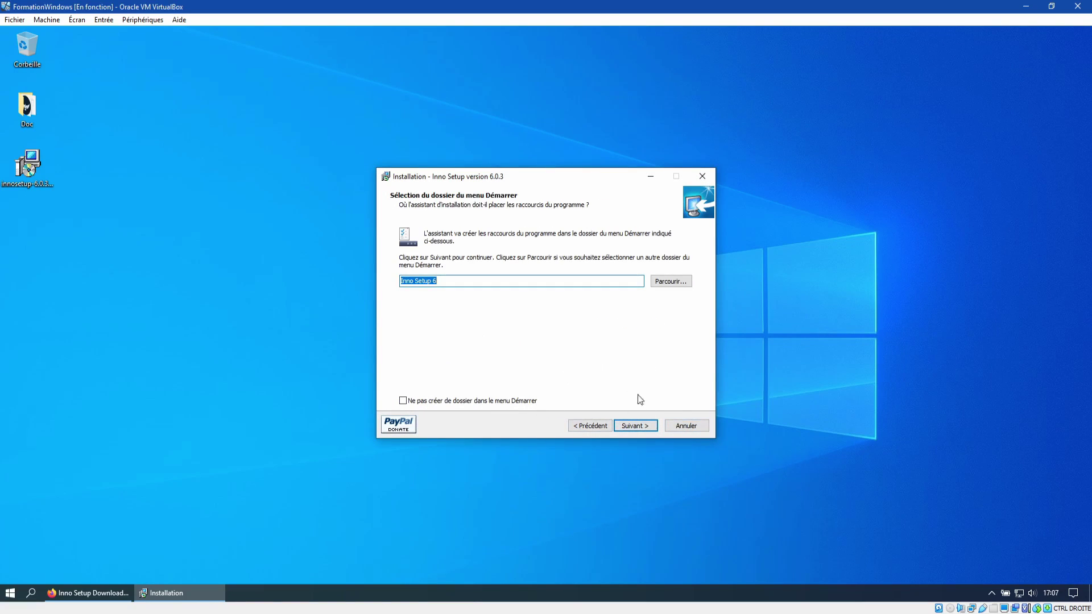
click(645, 425)
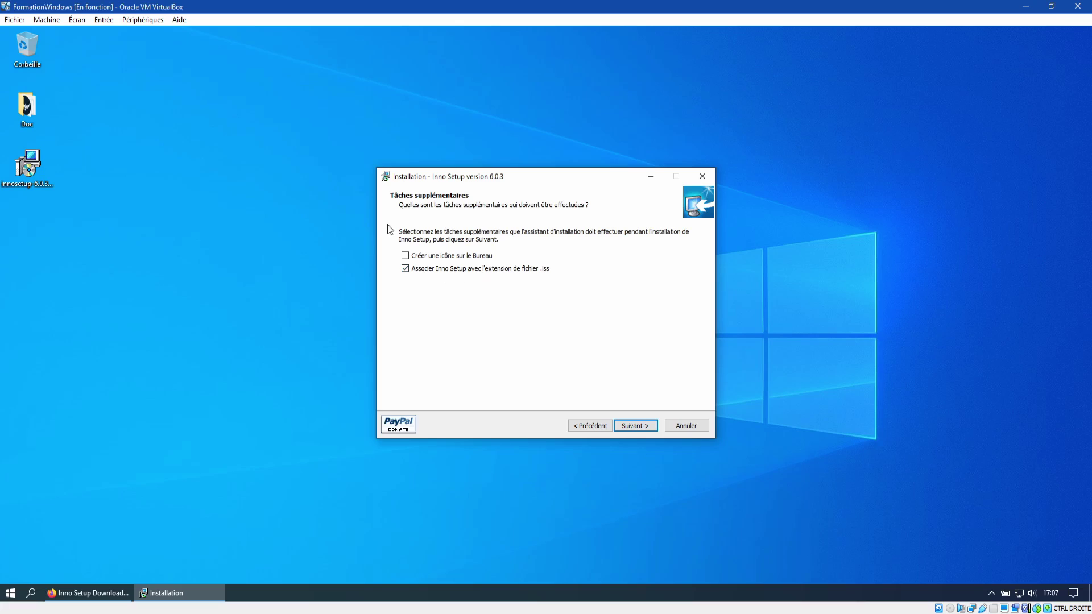
click(640, 426)
click(632, 425)
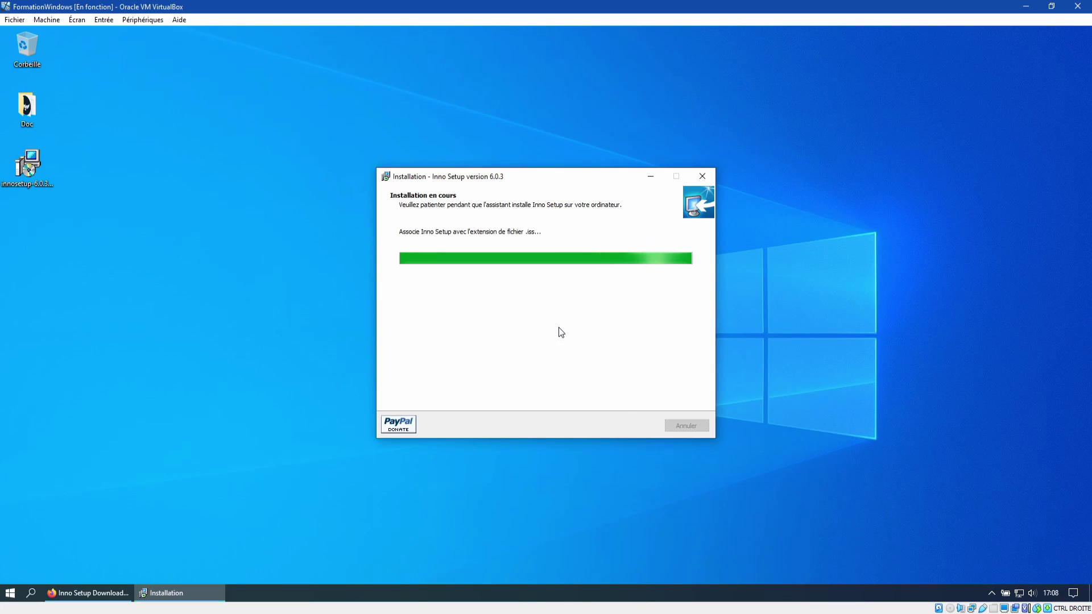
click(538, 271)
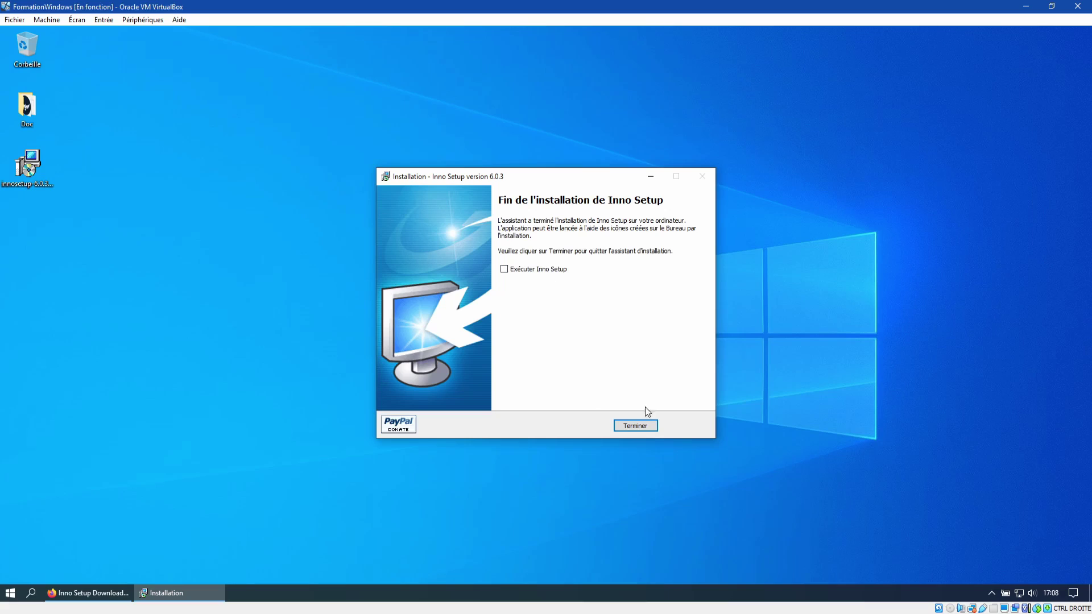
click(635, 426)
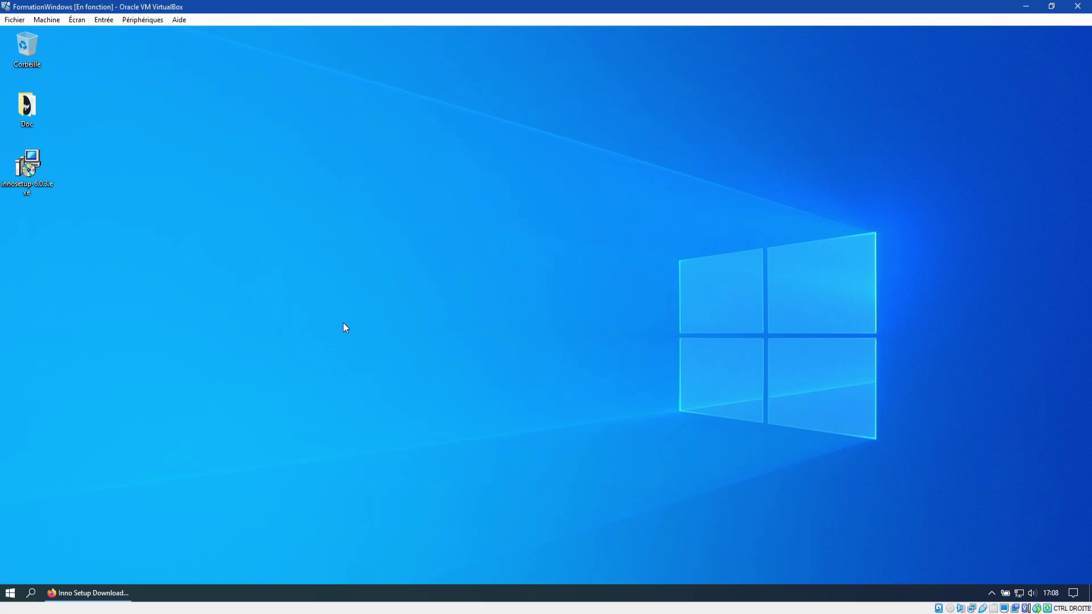
Step: Open Doc > projet and check the sizes of game.exe and data.txt
double_click(26, 107)
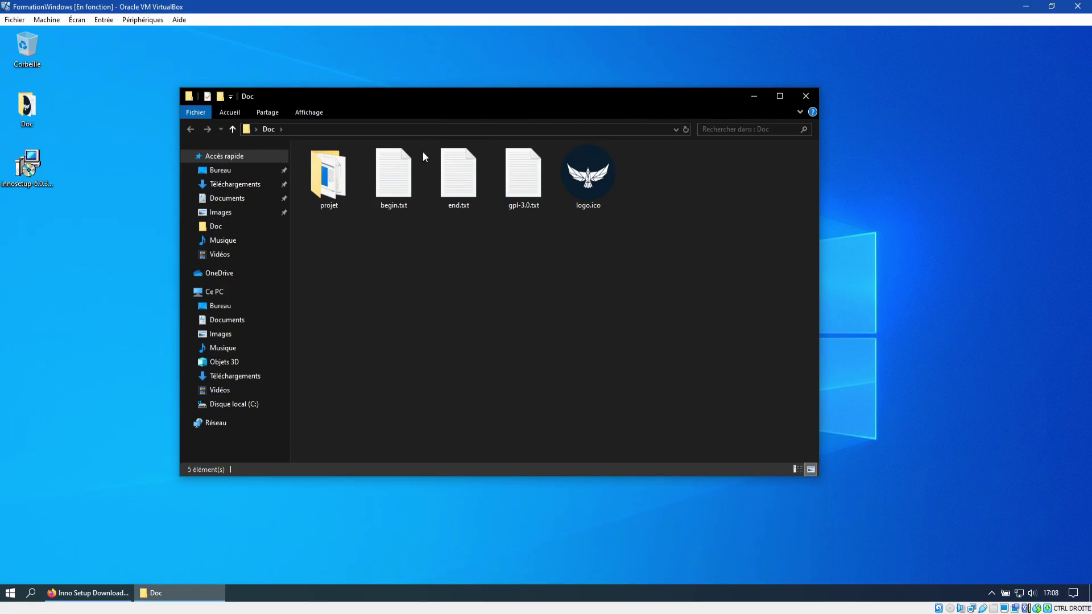
double_click(334, 193)
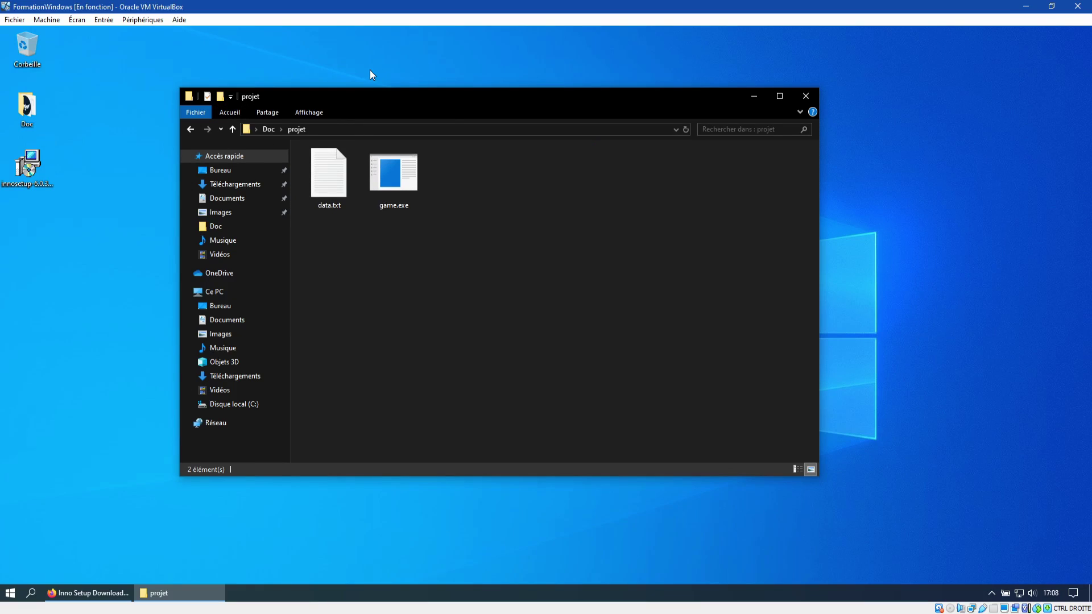
click(402, 194)
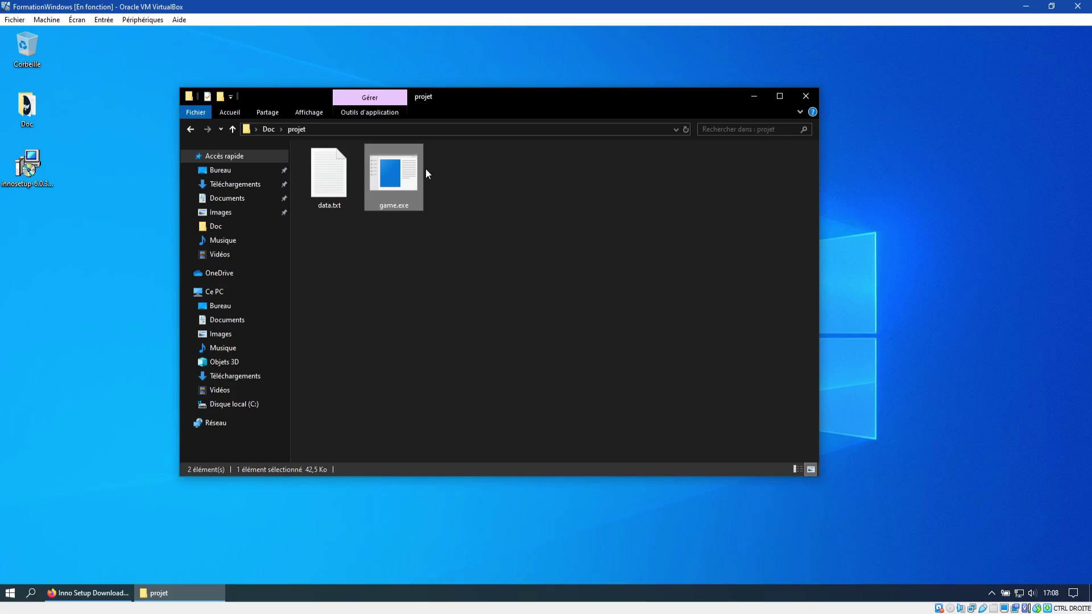
click(312, 189)
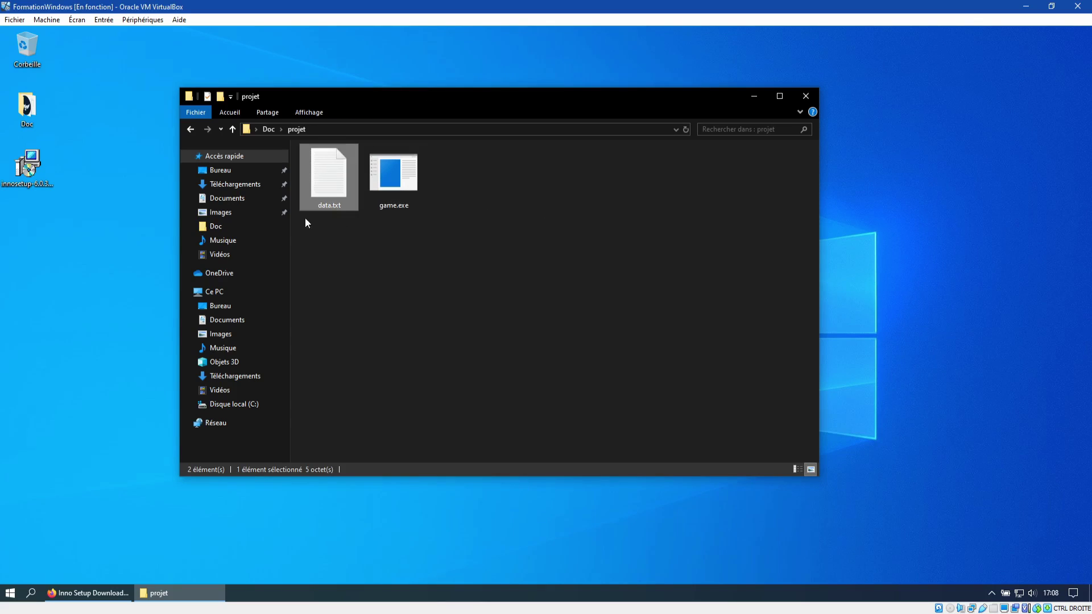
click(313, 210)
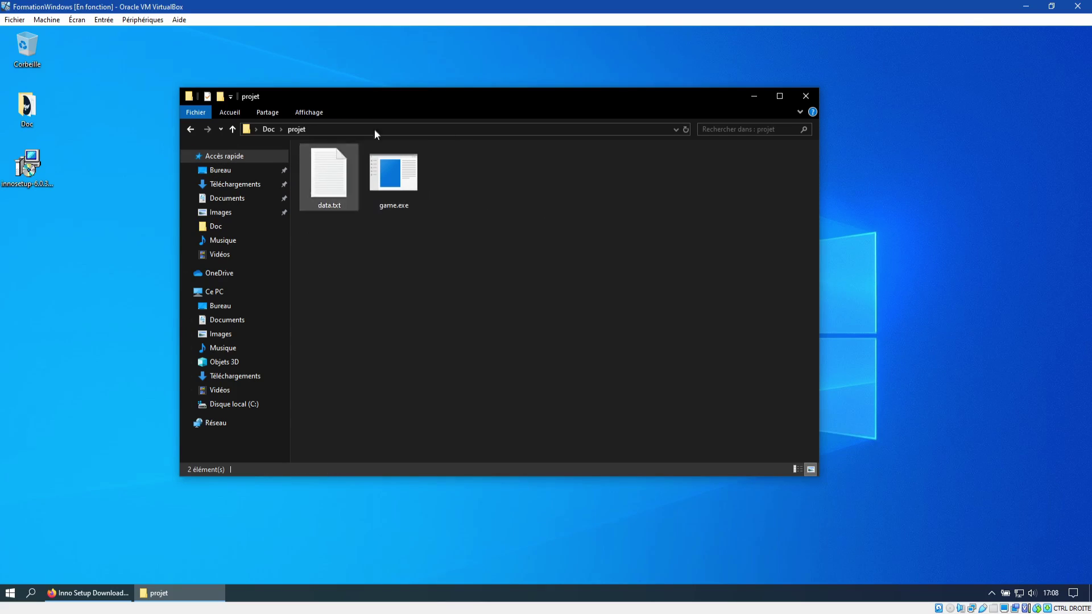
click(393, 184)
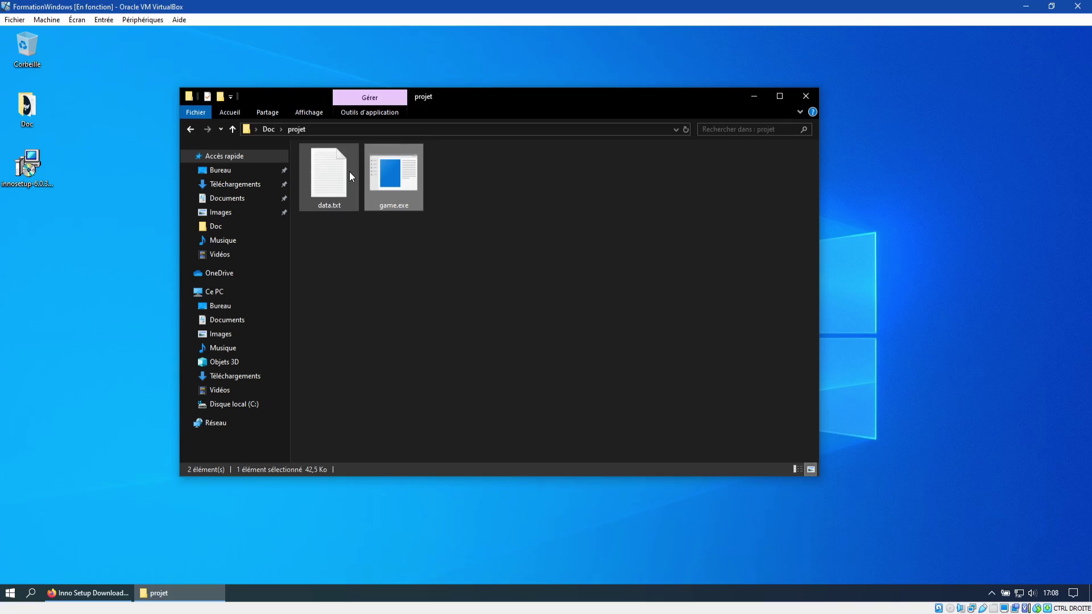
Step: Back in Doc, check the sizes of begin.txt, end.txt, gpl-3.0.txt and logo.ico
mouse_move(349, 172)
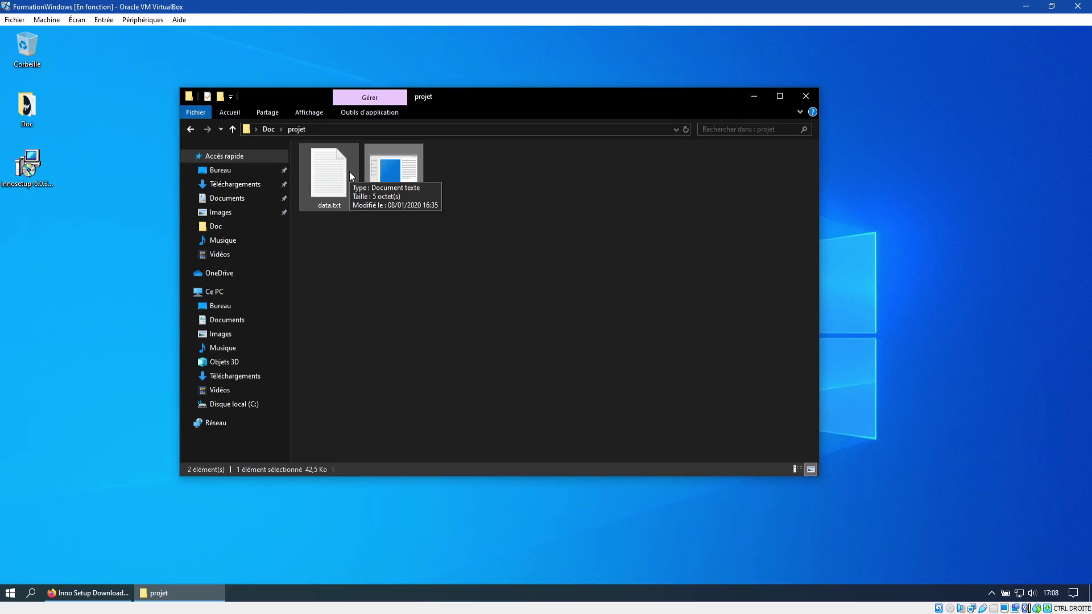
click(190, 129)
click(336, 230)
click(398, 180)
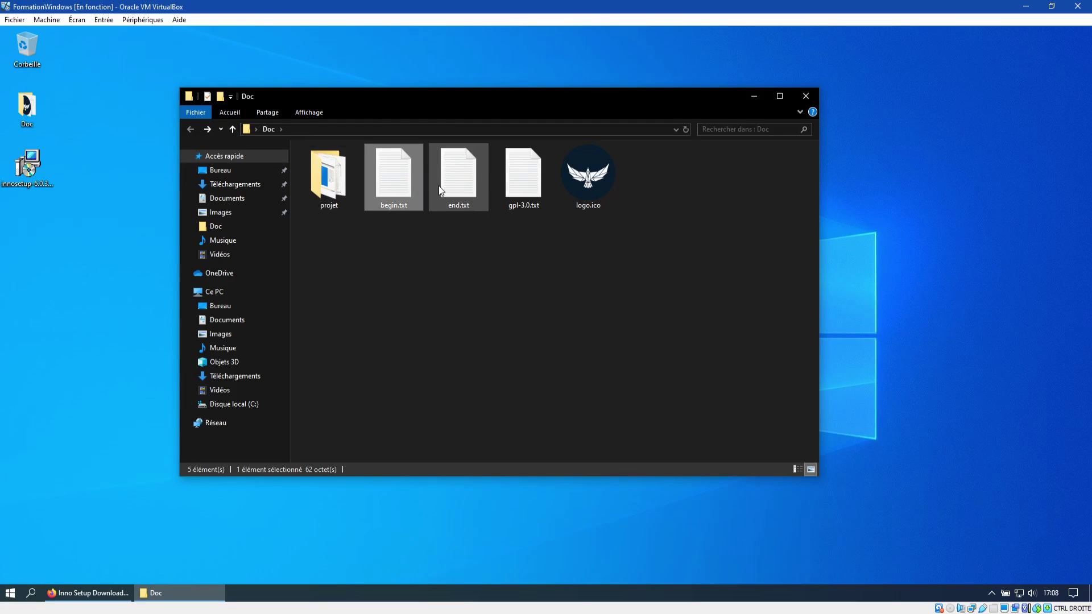
click(434, 169)
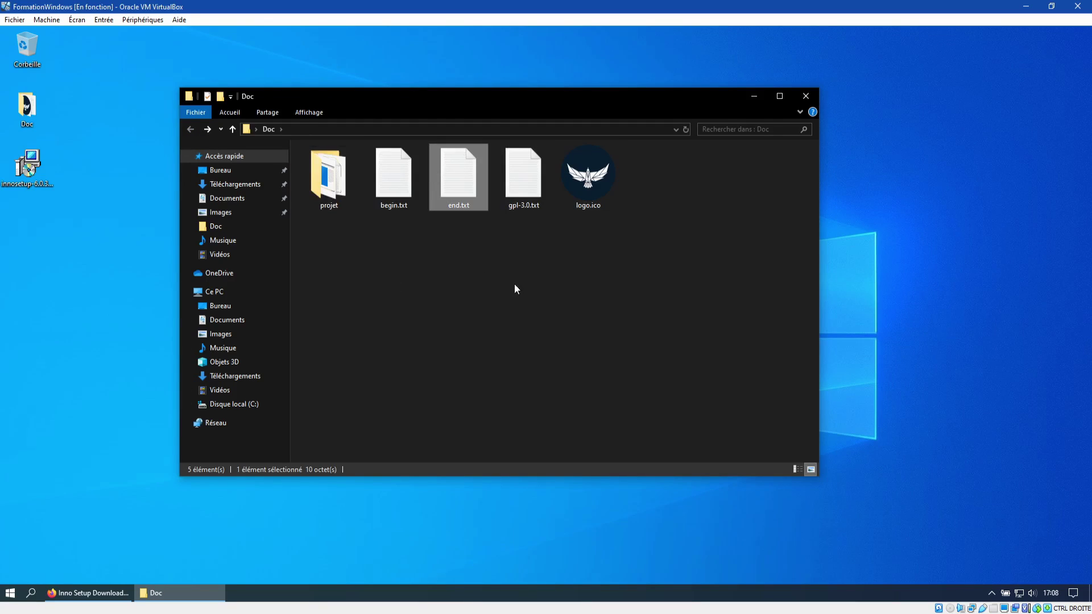
click(517, 166)
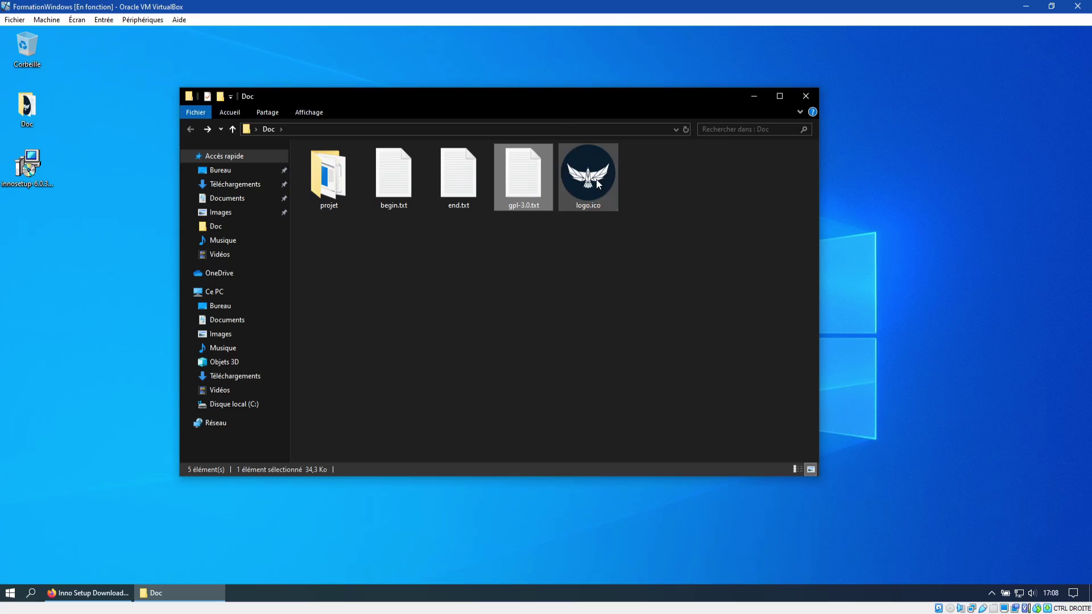
click(615, 181)
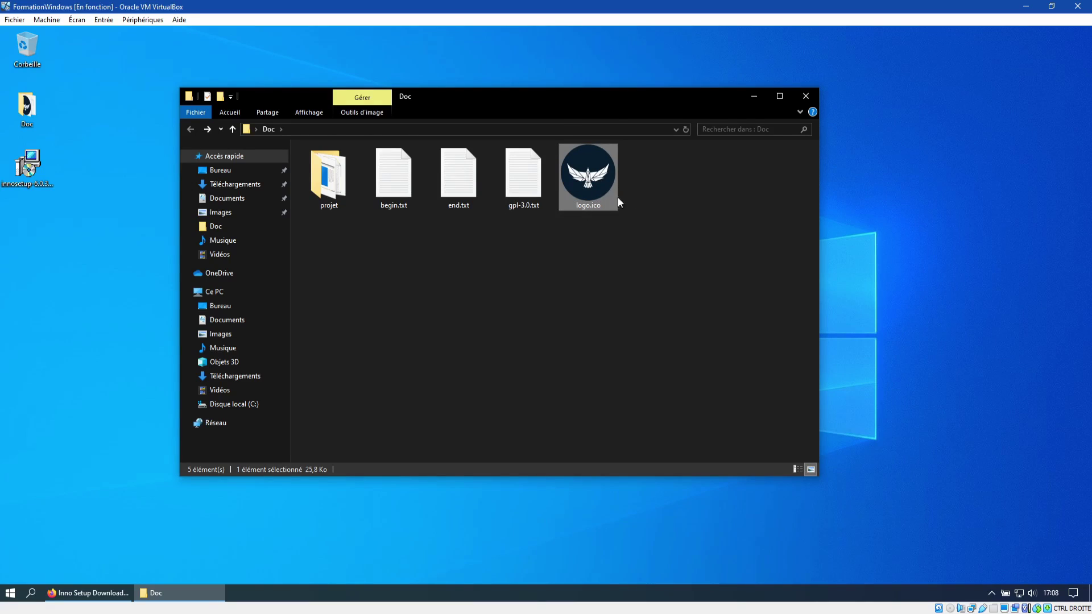
mouse_move(580, 192)
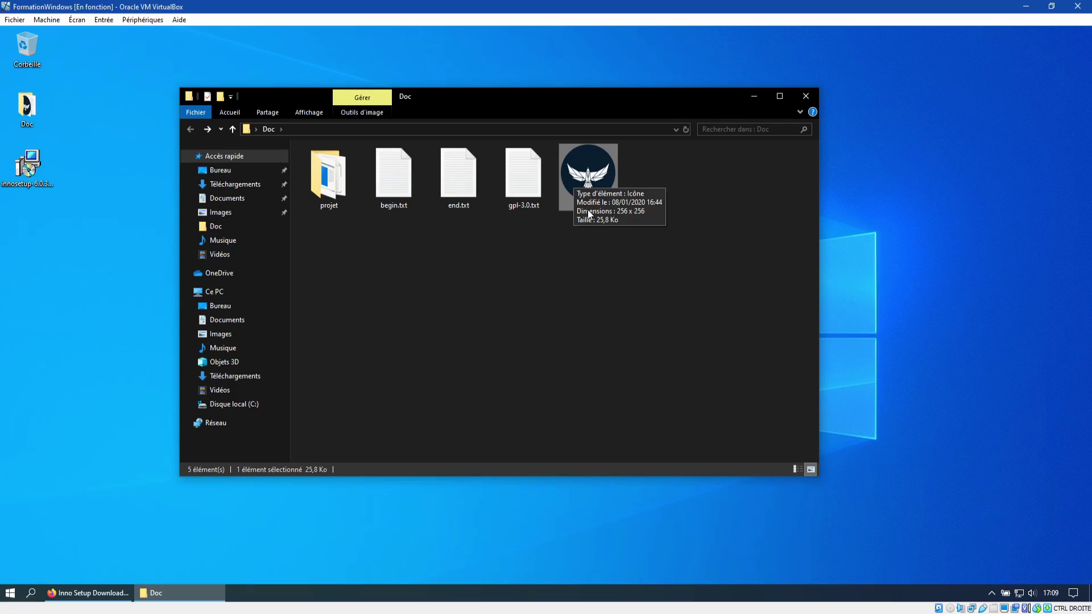
click(600, 293)
click(609, 207)
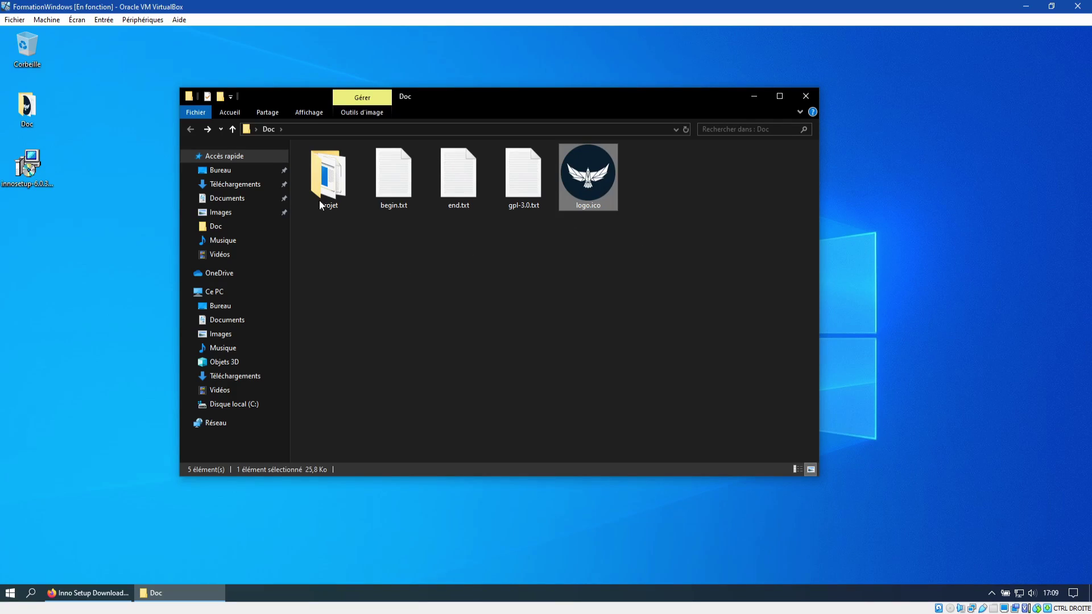
click(517, 291)
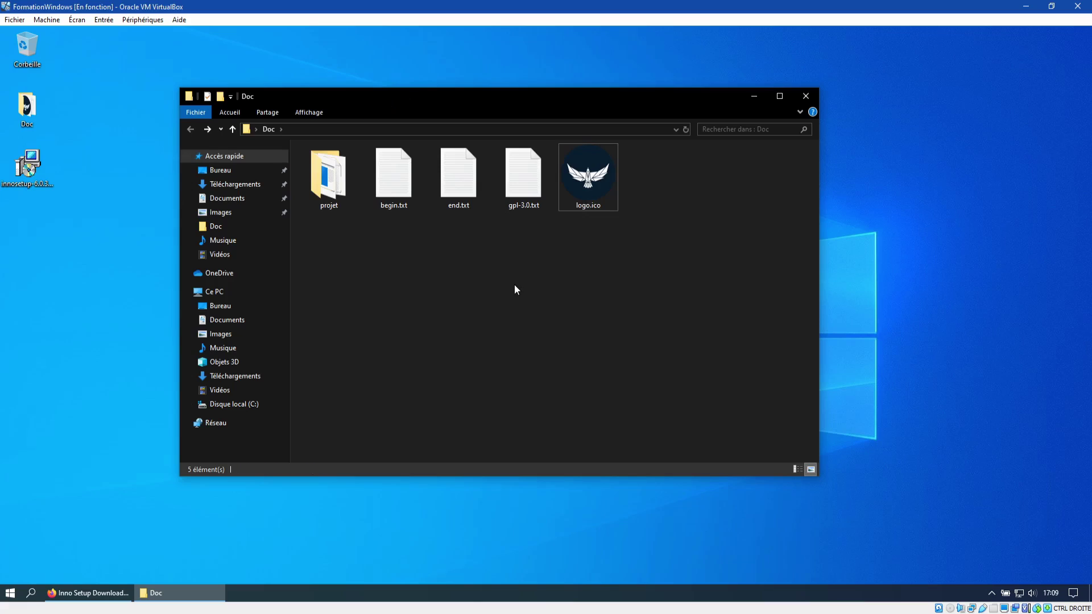
Step: Minimize the Doc window and launch Inno Setup Compiler from the Start menu
click(754, 97)
click(11, 592)
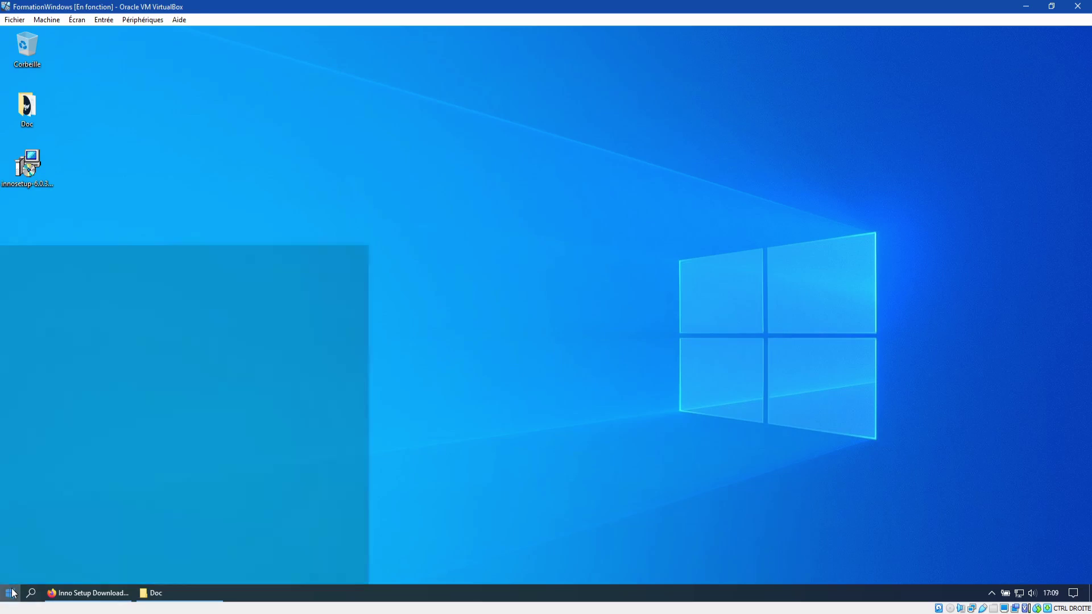
click(13, 593)
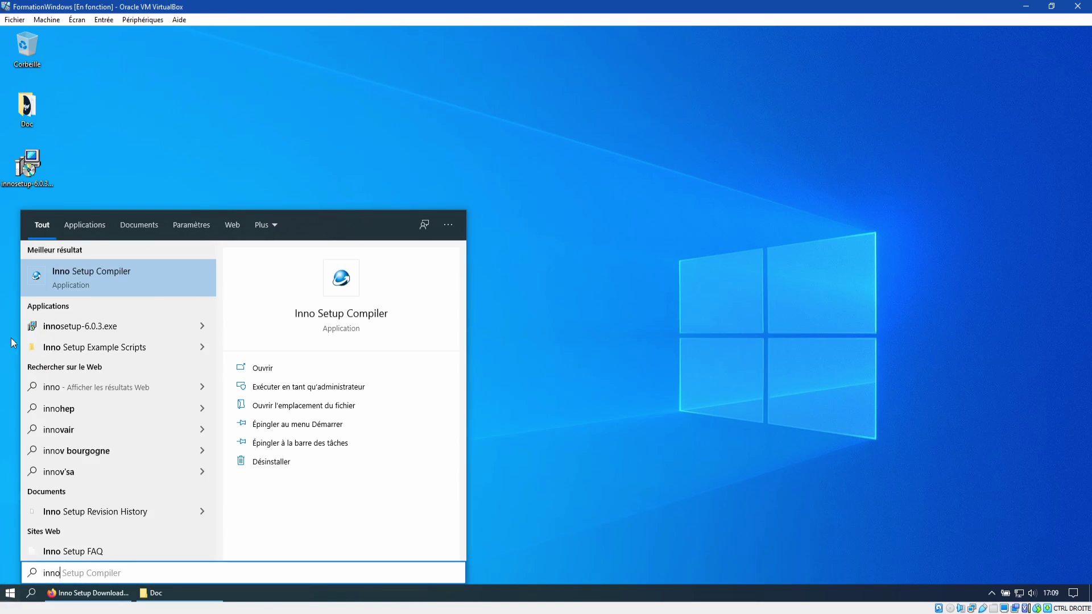
click(128, 282)
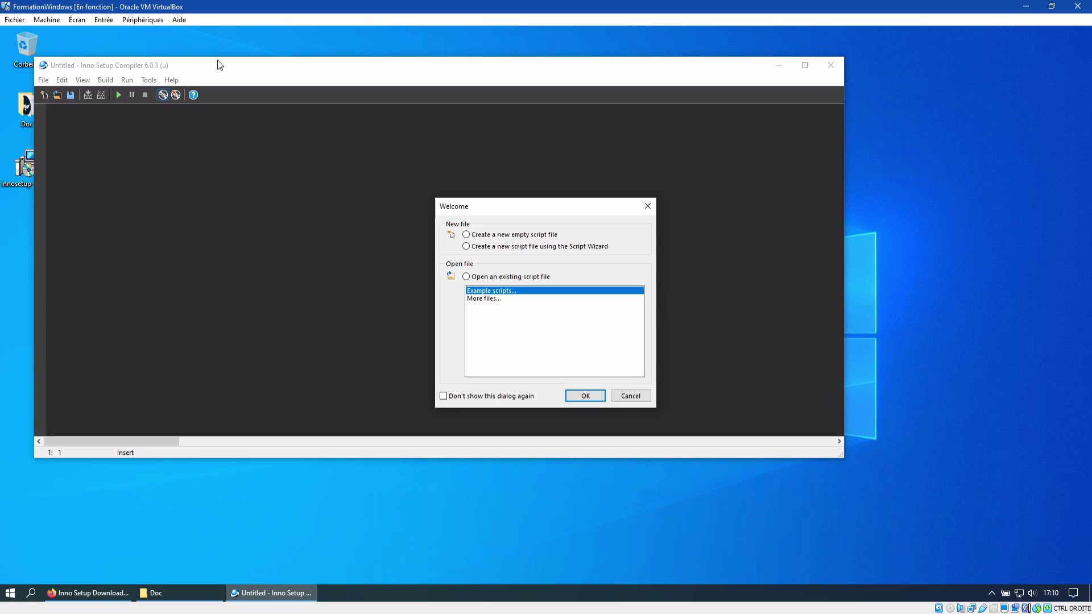
Step: Start a new script with the Script Wizard and move to the Application Information page
click(483, 249)
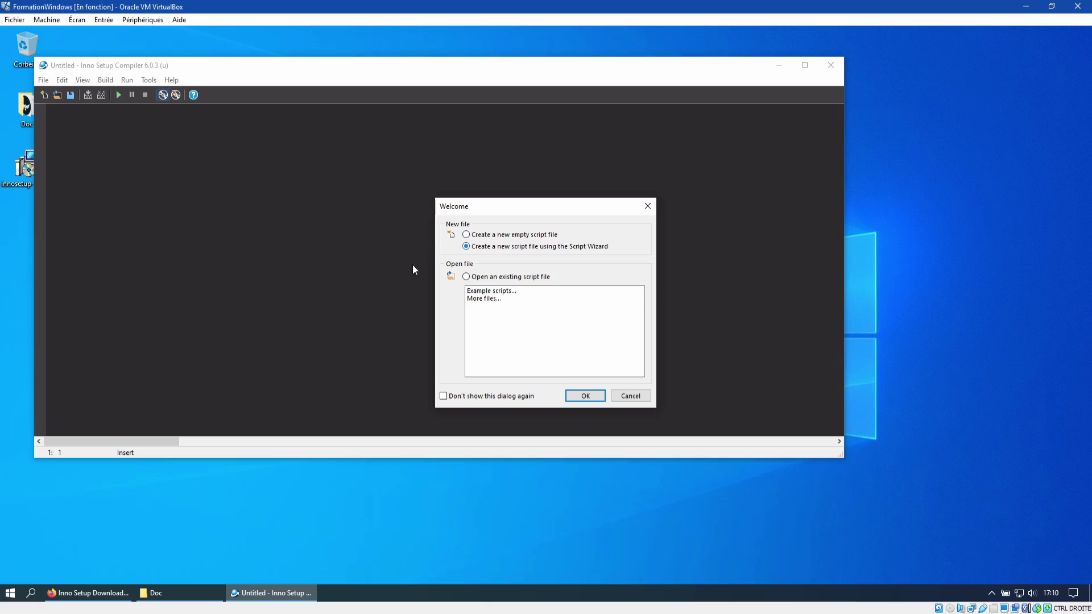
click(585, 405)
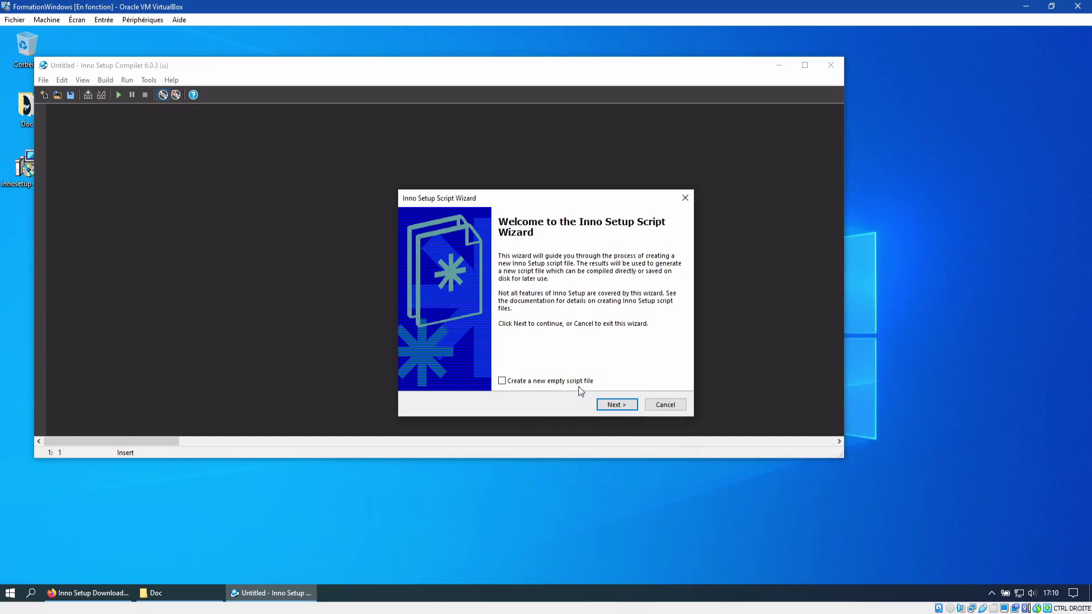
click(615, 405)
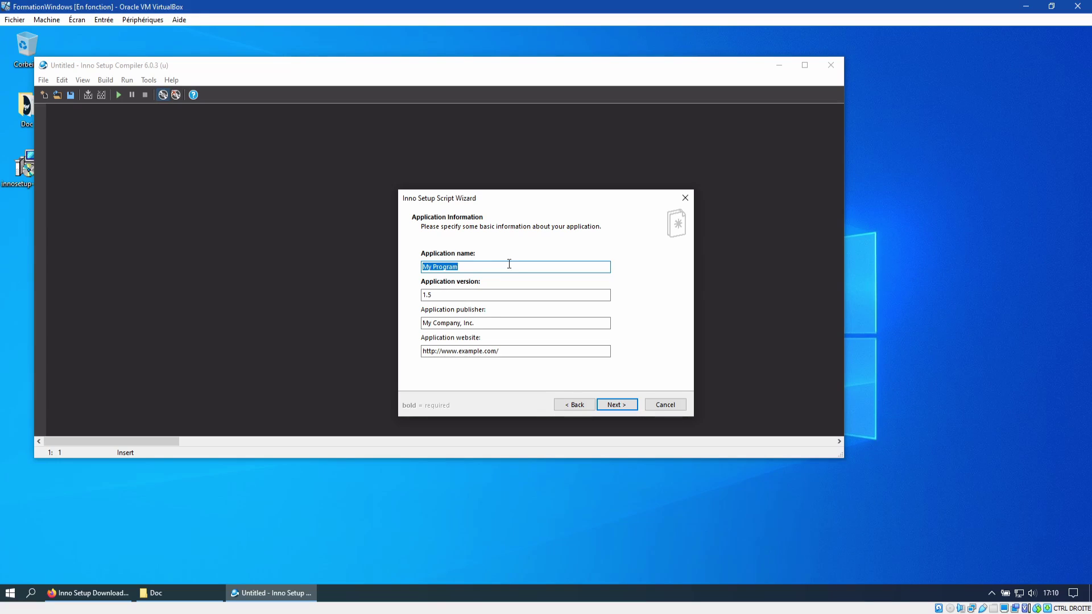
Step: Enter application name PoPo, version 1.0, the author's name as publisher and their website
click(441, 268)
drag(467, 268, 410, 267)
text(PoPo)
key(Tab)
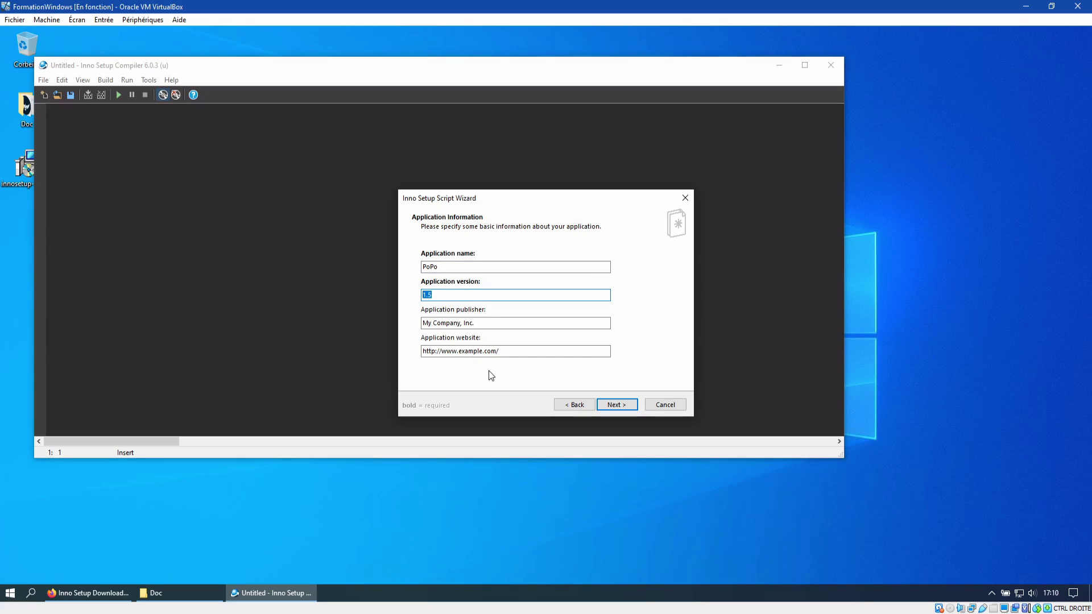
text(1.0)
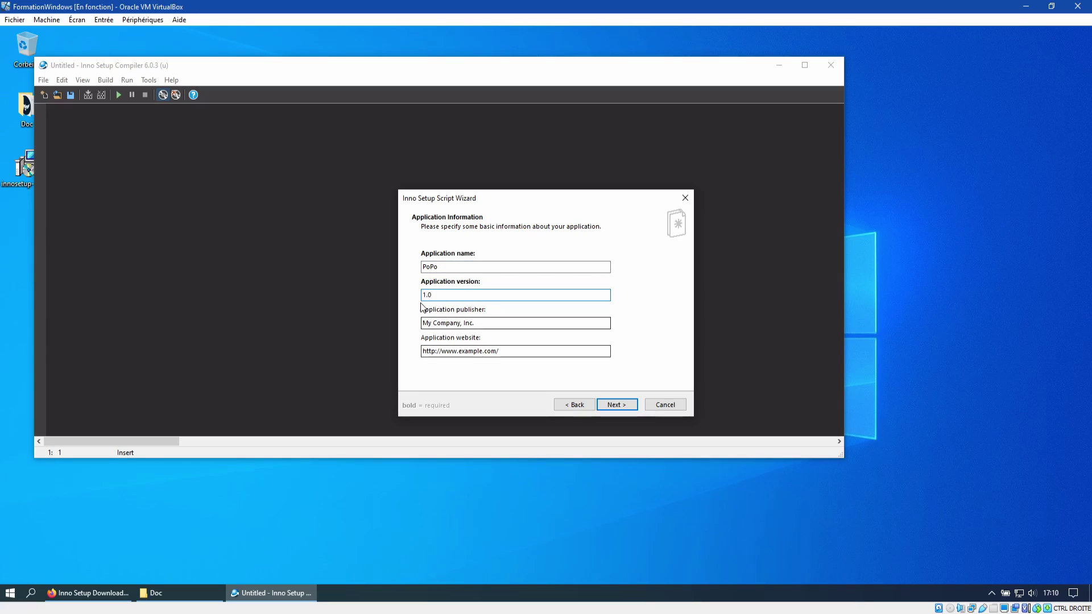
key(Tab)
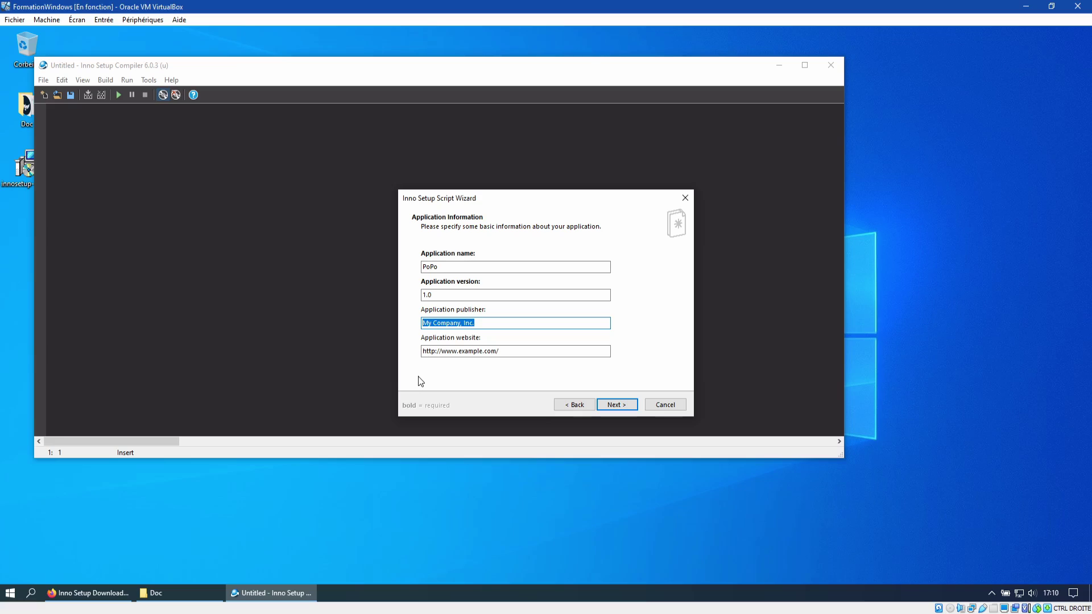
text(Jason CHAMPAGNE)
double_click(491, 351)
key(BackSpace)
key(Tab)
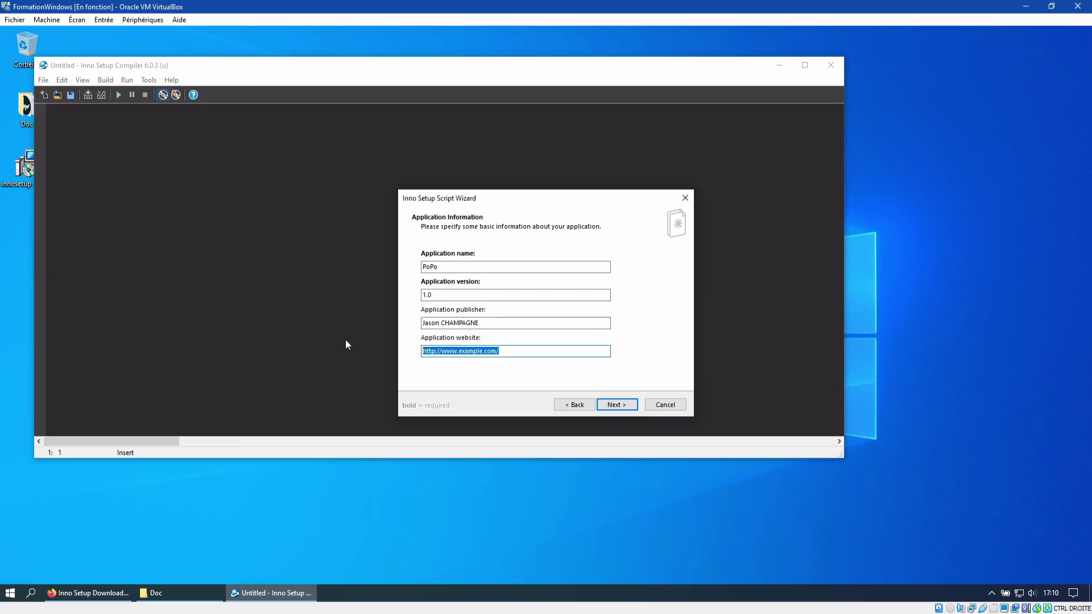
text(https:/)
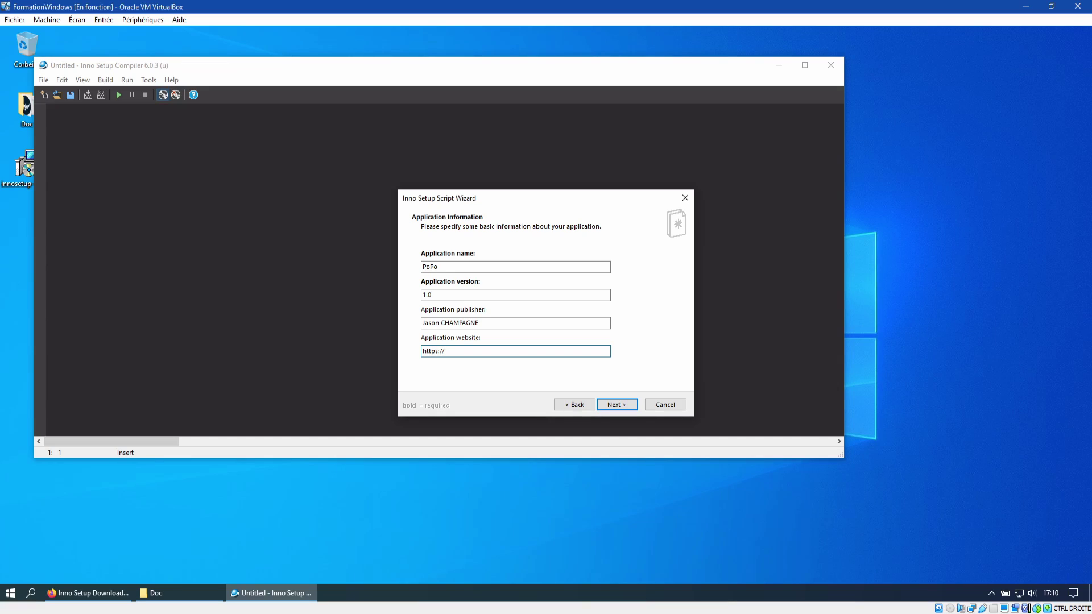
text(/jasonchampagne.fr)
Step: On the Application Folder page, keep Program Files folder as base and PoPo as folder name
click(614, 405)
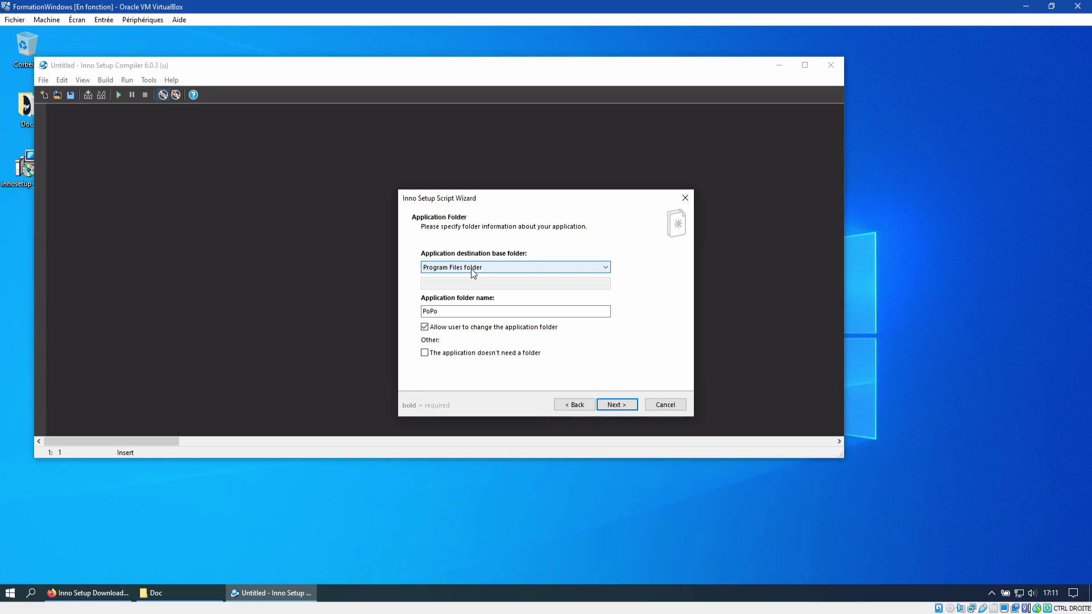
click(471, 268)
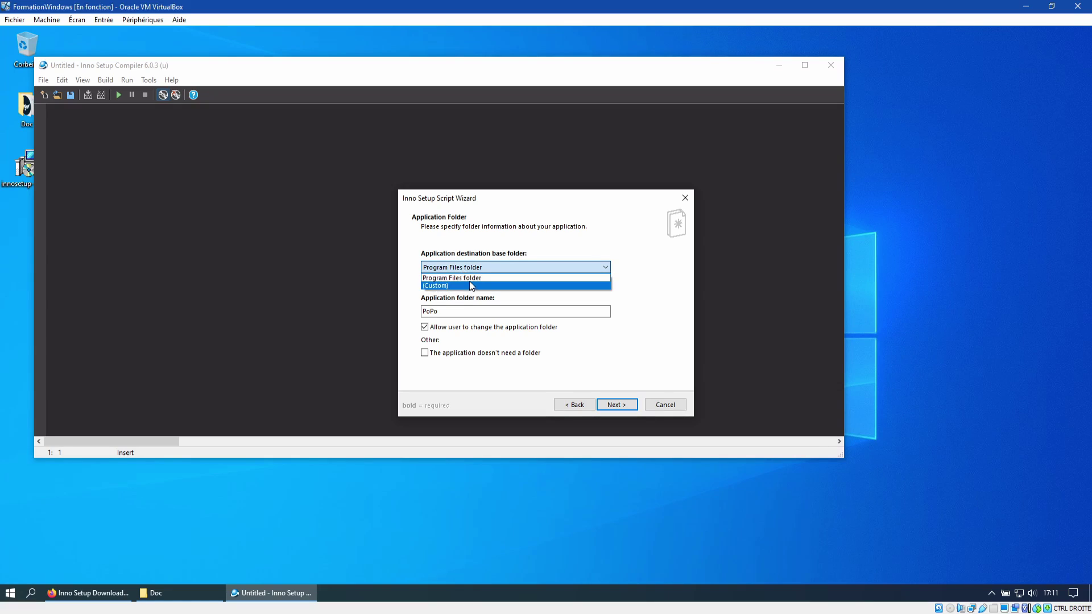
click(469, 279)
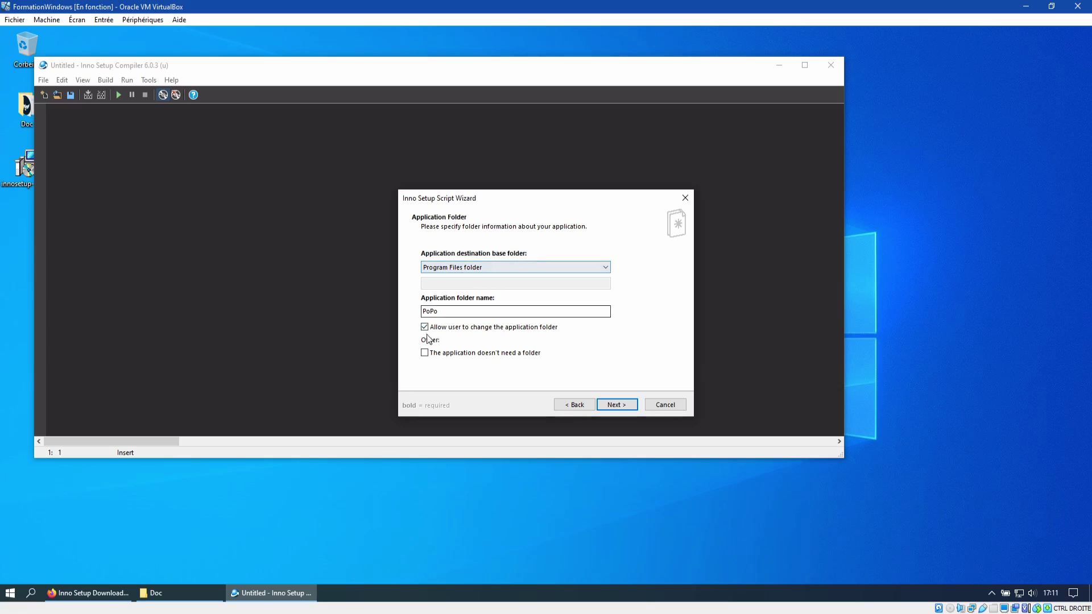
click(447, 313)
drag(447, 312, 400, 318)
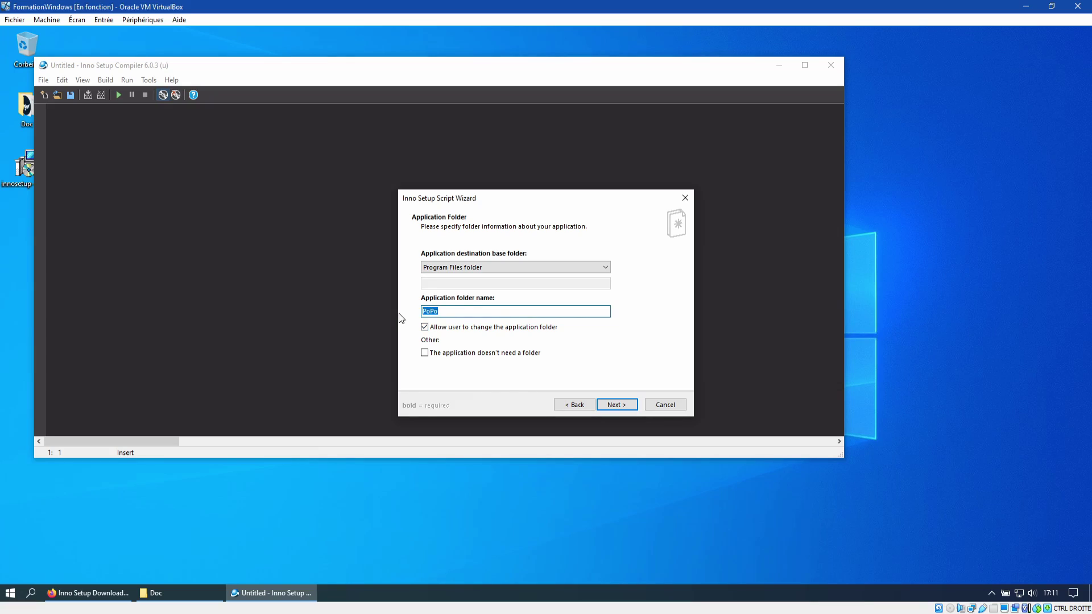
click(115, 531)
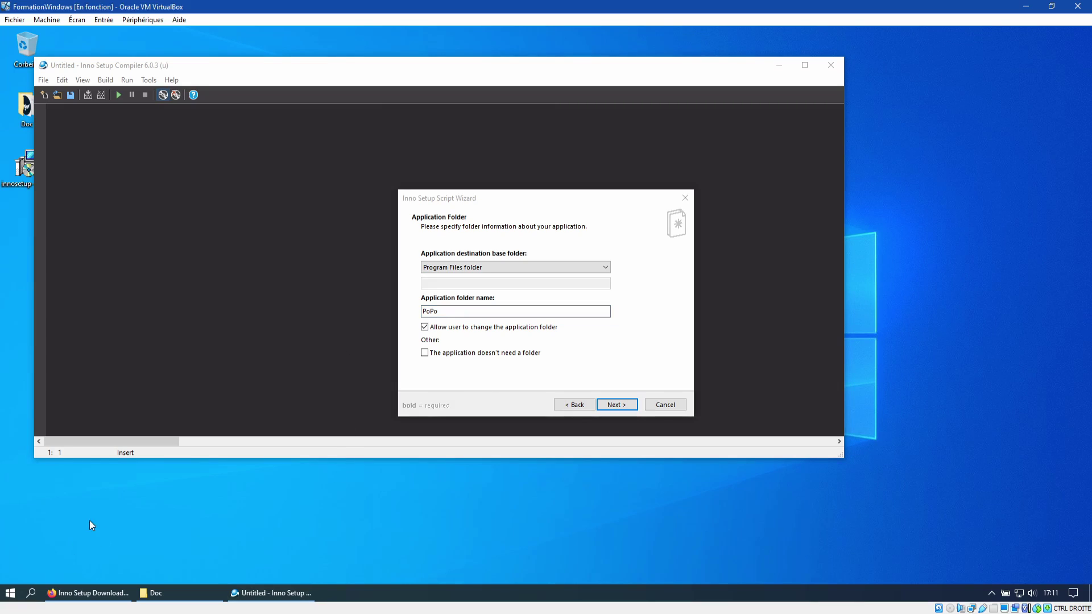
Step: Open File Explorer at C:\Programmes (x86), then minimize it back to the wizard
key(super+e)
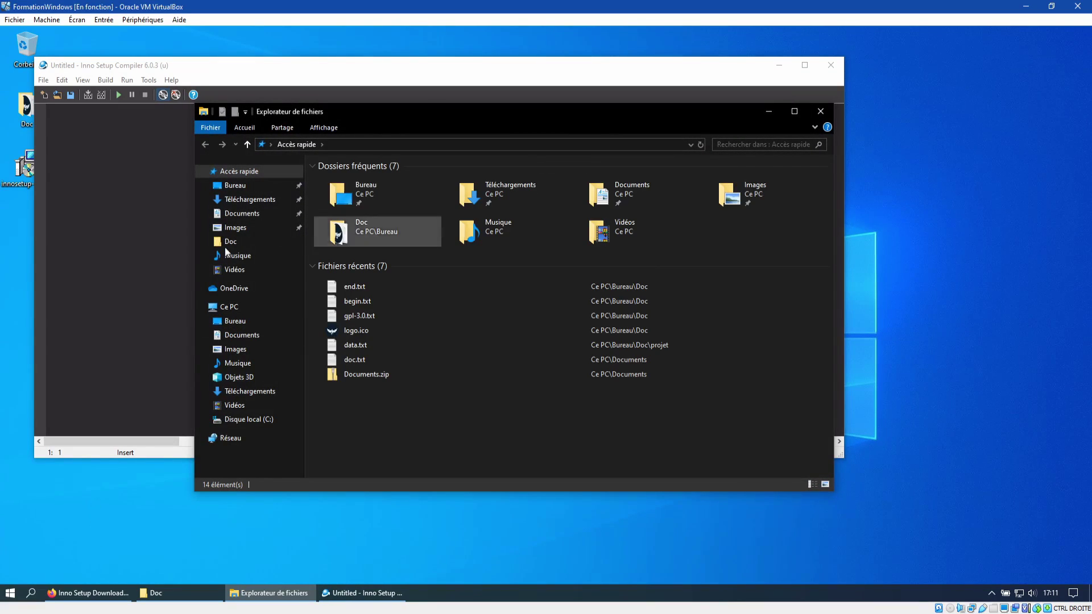
click(239, 307)
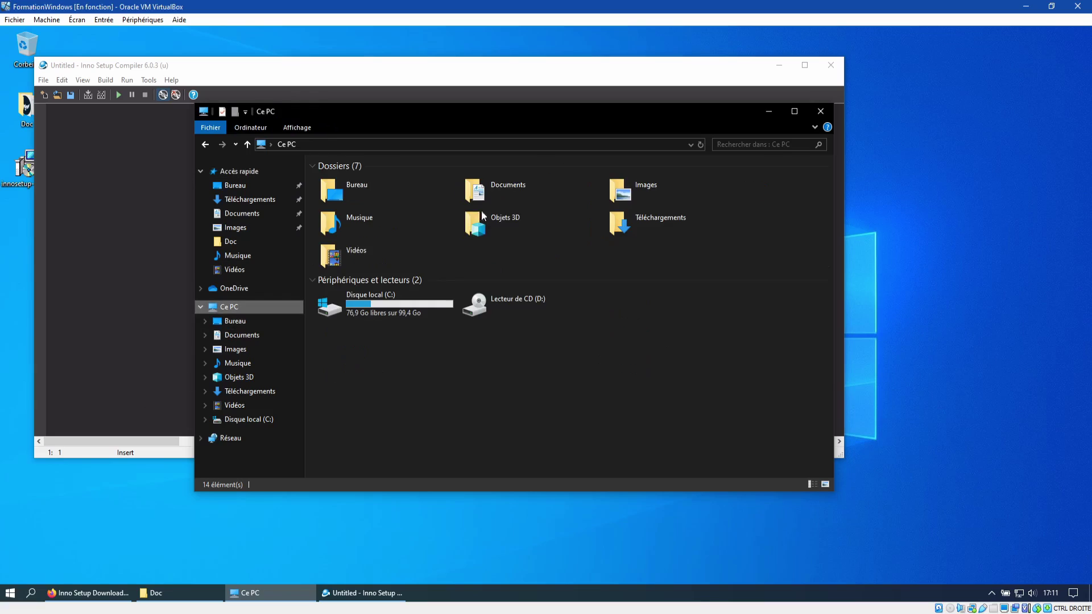
click(390, 303)
double_click(390, 300)
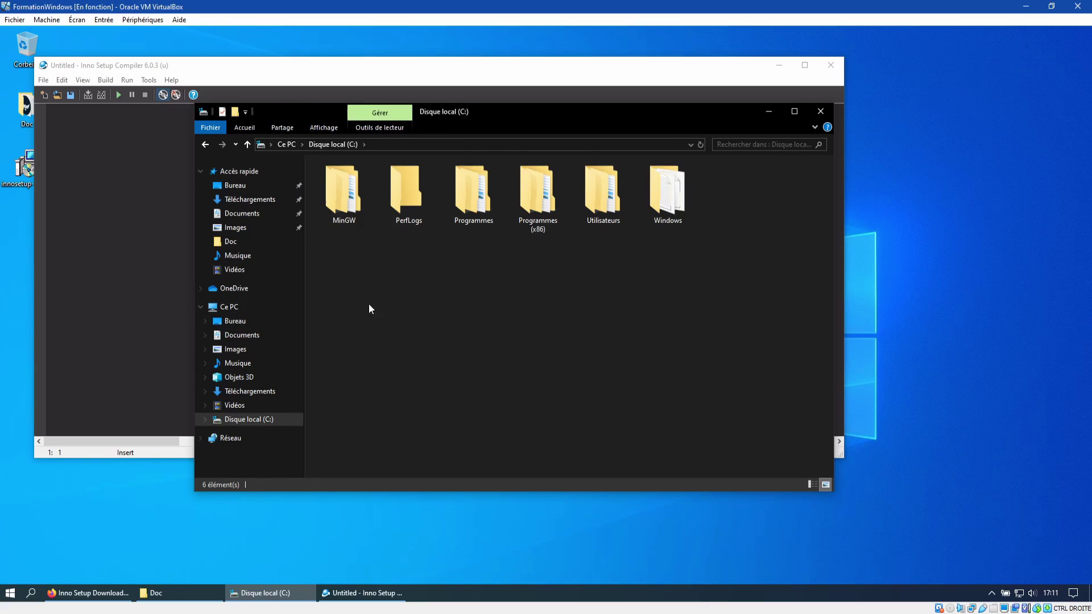
double_click(541, 196)
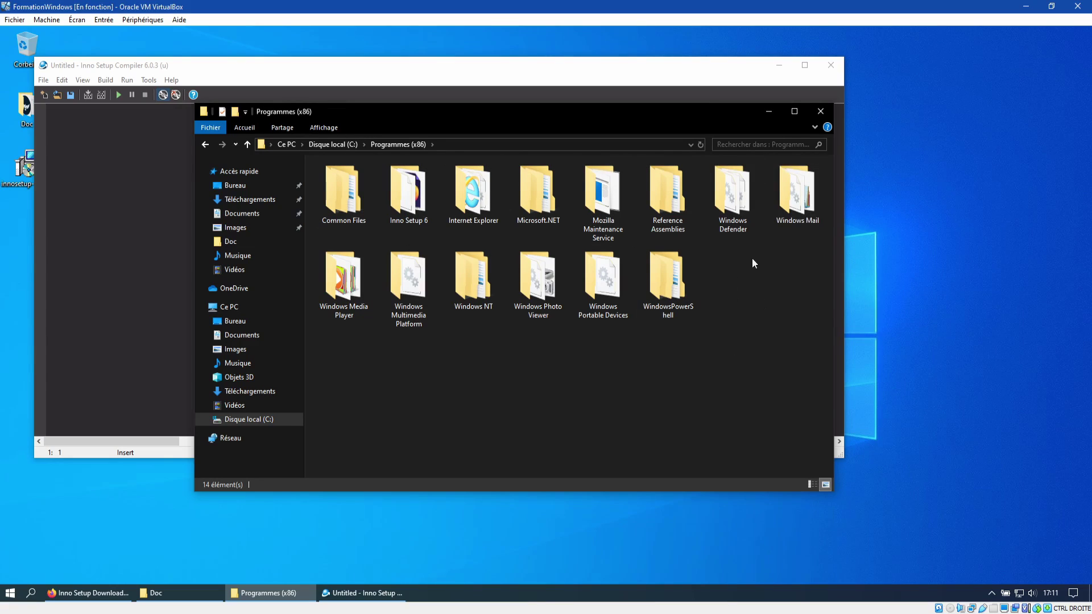
click(769, 112)
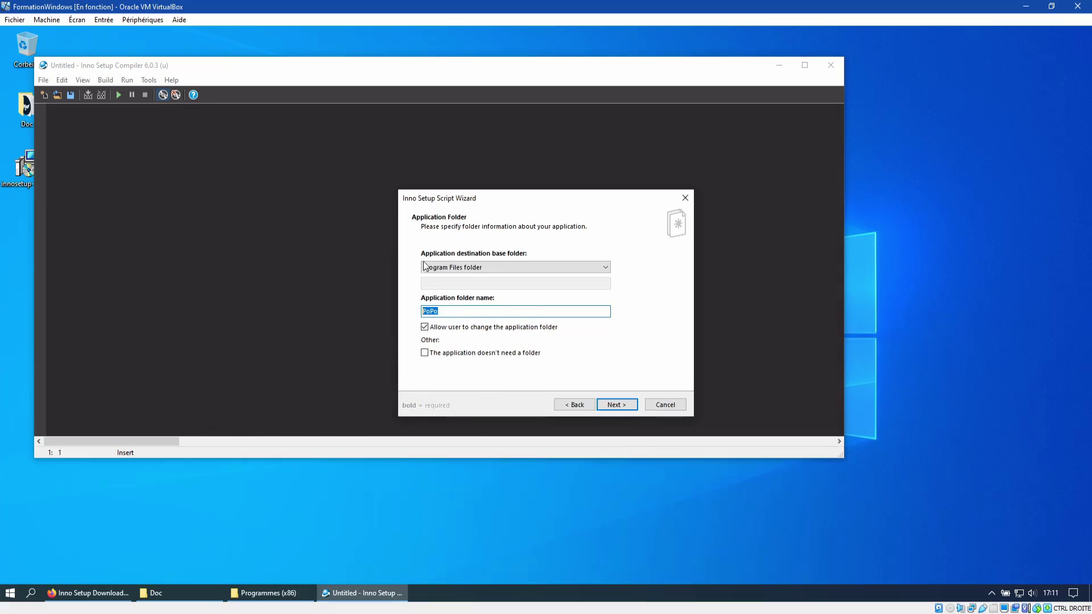
Step: Rename the application folder from PoPo to PoPoProg and advance to Application Files
click(457, 309)
text(1.0)
key(BackSpace)
key(BackSpace)
key(BackSpace)
text(Game)
key(BackSpace)
key(BackSpace)
key(BackSpace)
key(BackSpace)
text(Peo)
key(BackSpace)
key(BackSpace)
text(rog)
click(618, 405)
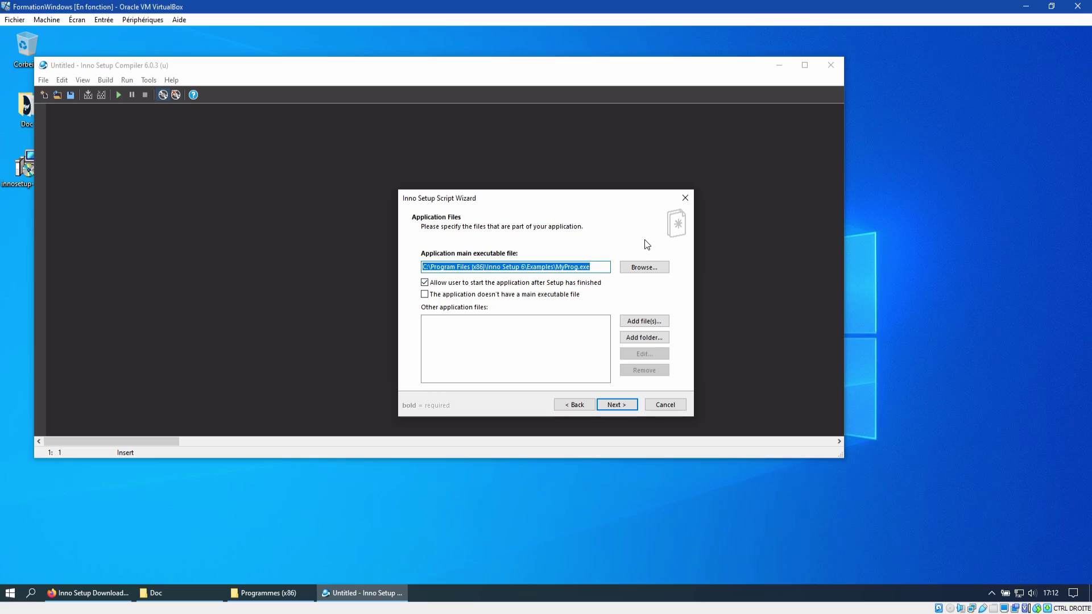
Step: Browse to Desktop\Doc\projet and set game.exe as the application's main executable
click(641, 267)
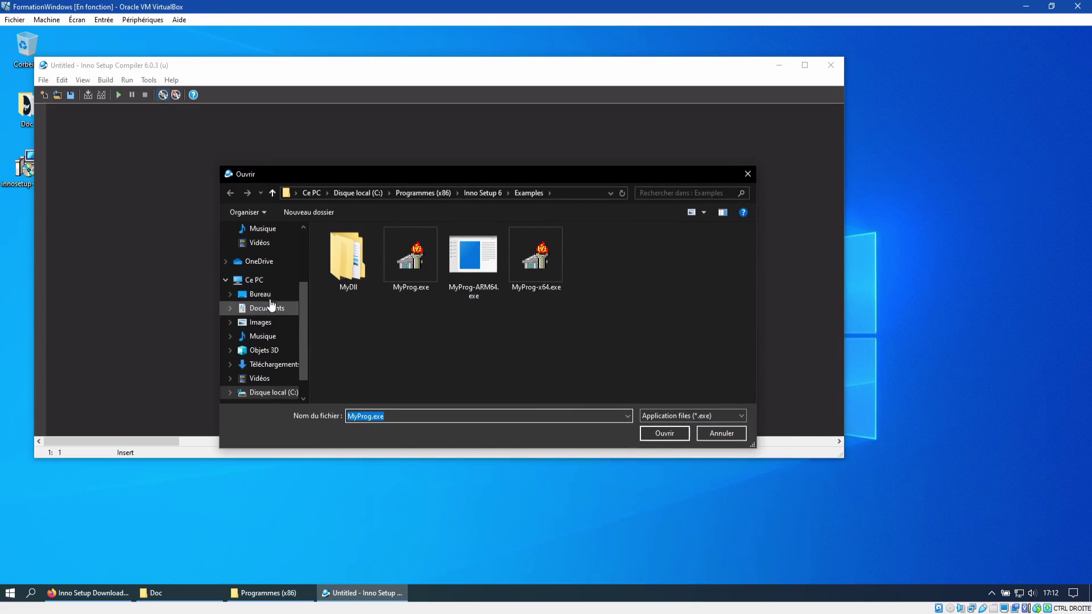
click(261, 294)
drag(762, 455, 857, 585)
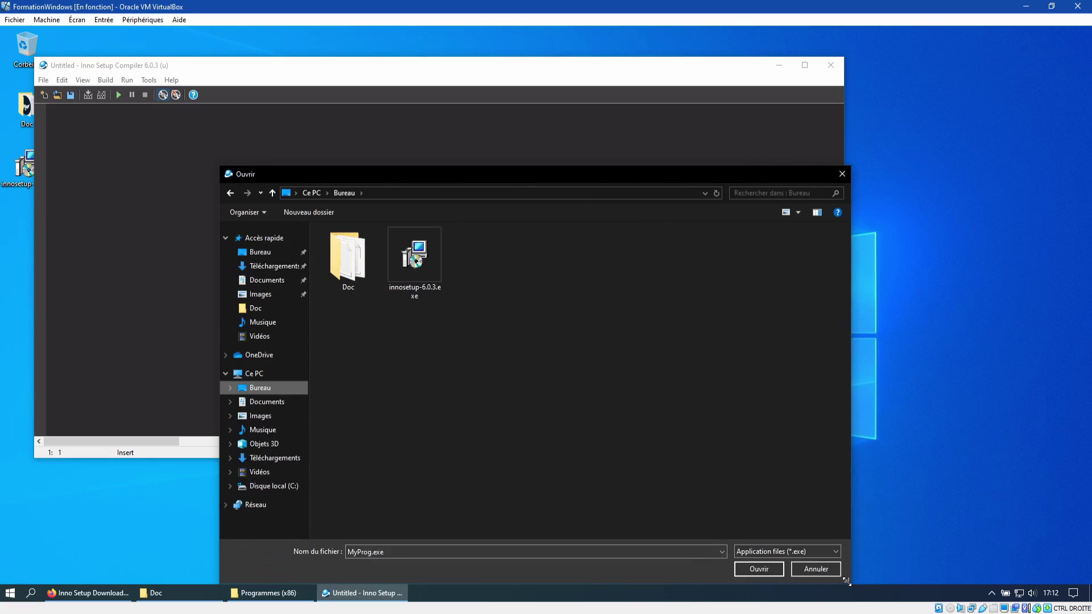
drag(604, 175, 552, 105)
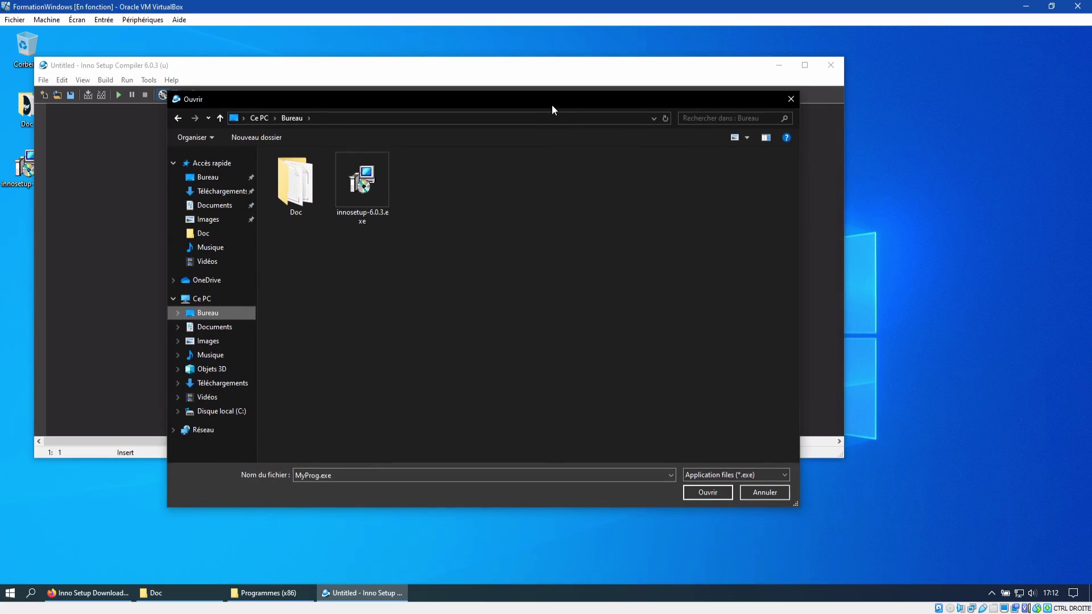
double_click(292, 198)
double_click(323, 196)
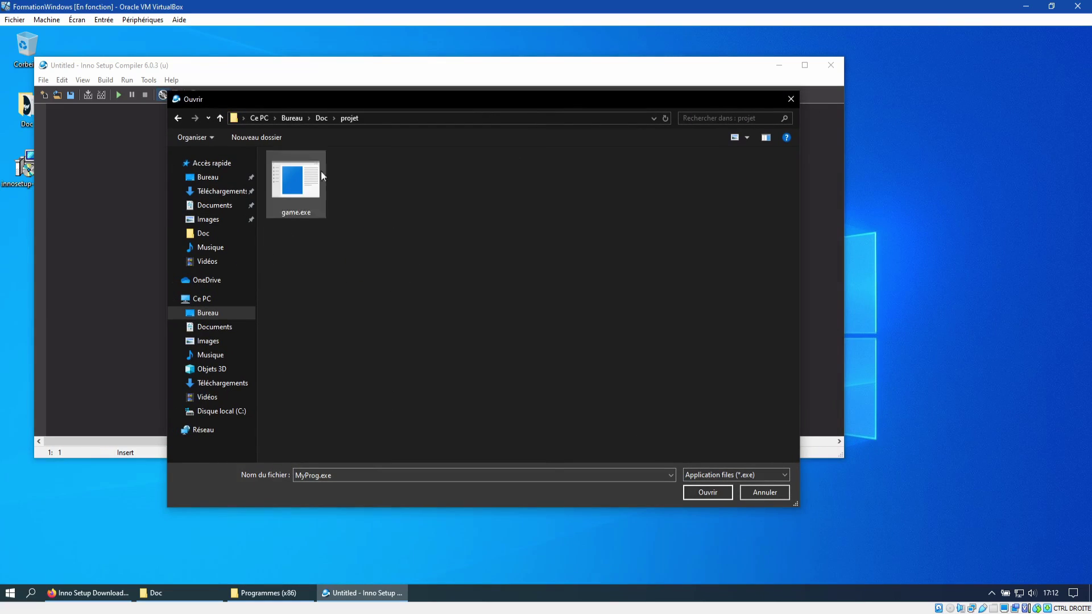
click(302, 185)
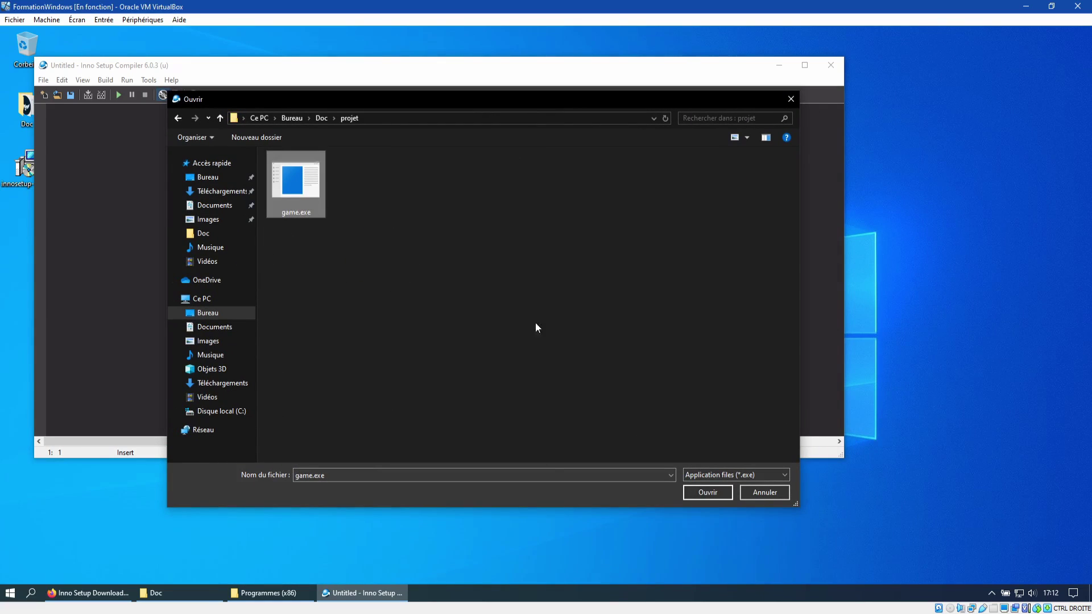
click(707, 493)
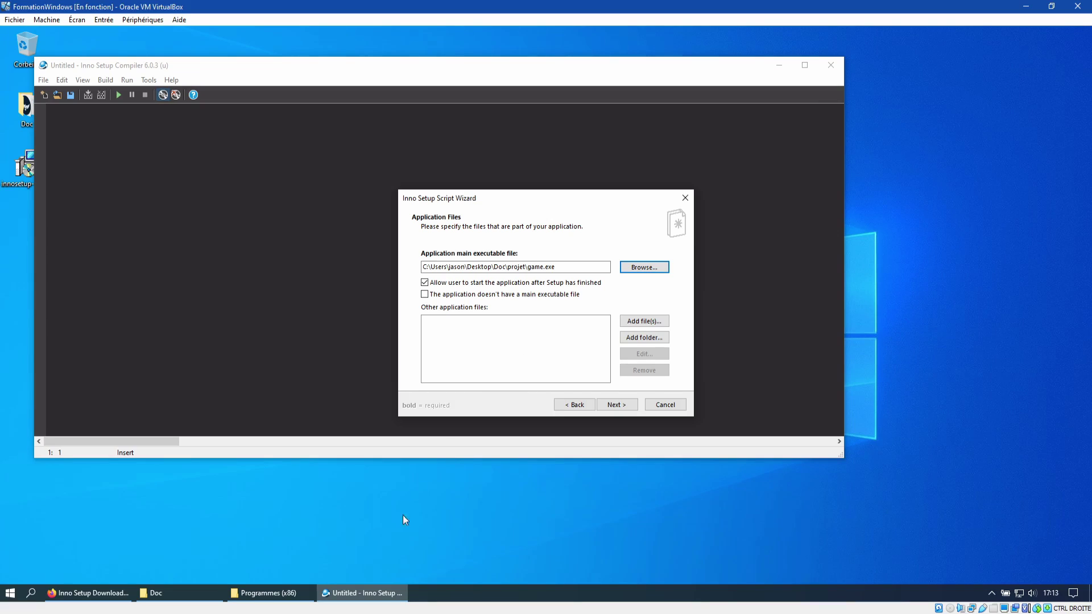
Step: Open the Inno Setup 6 program folder from Programmes (x86) and locate ISCC.exe
click(279, 594)
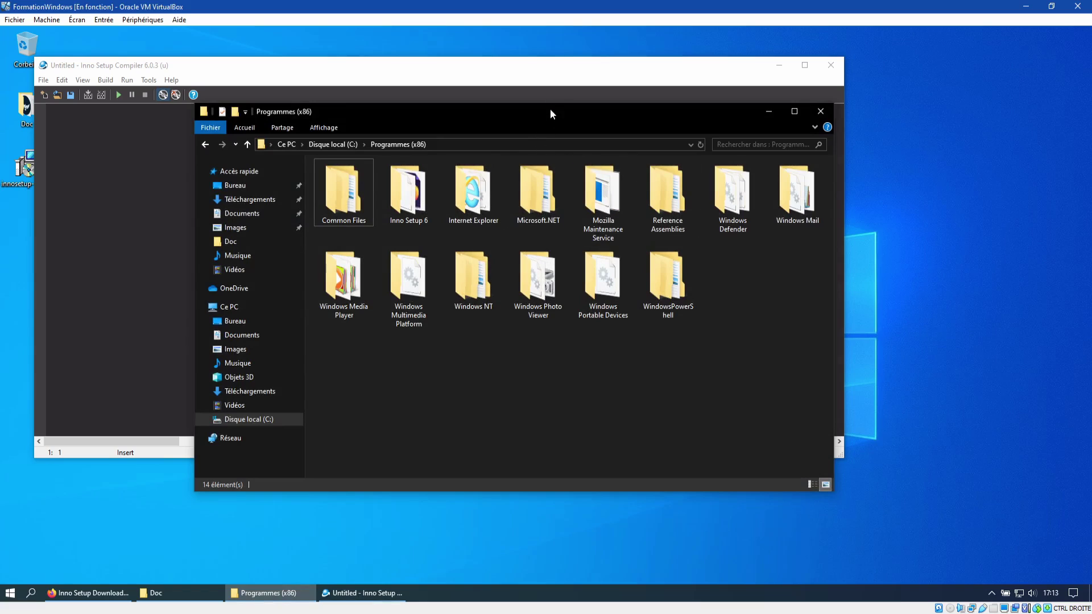
click(506, 91)
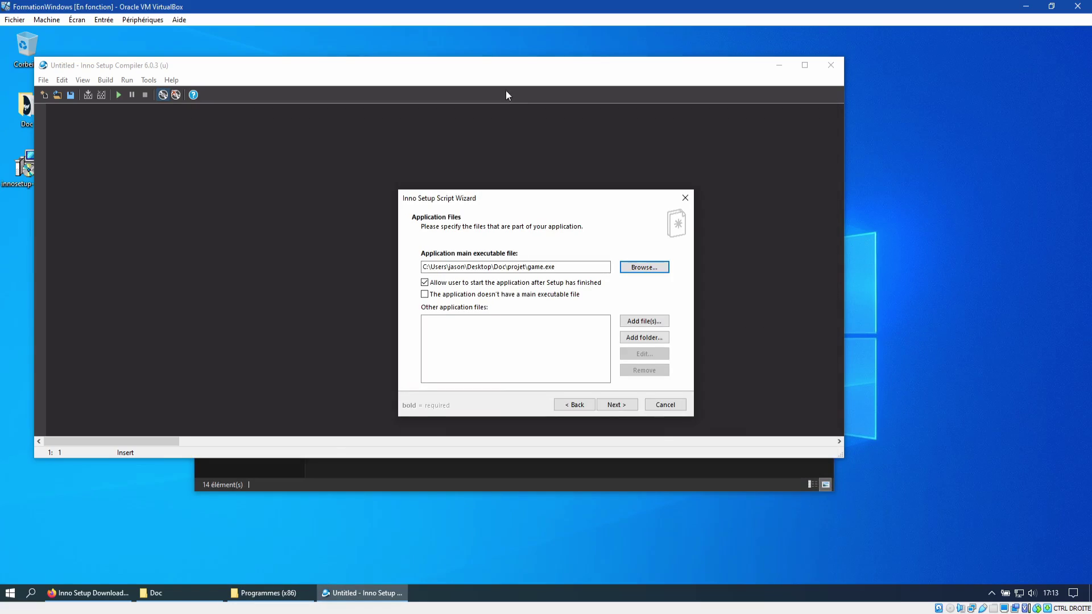
click(283, 590)
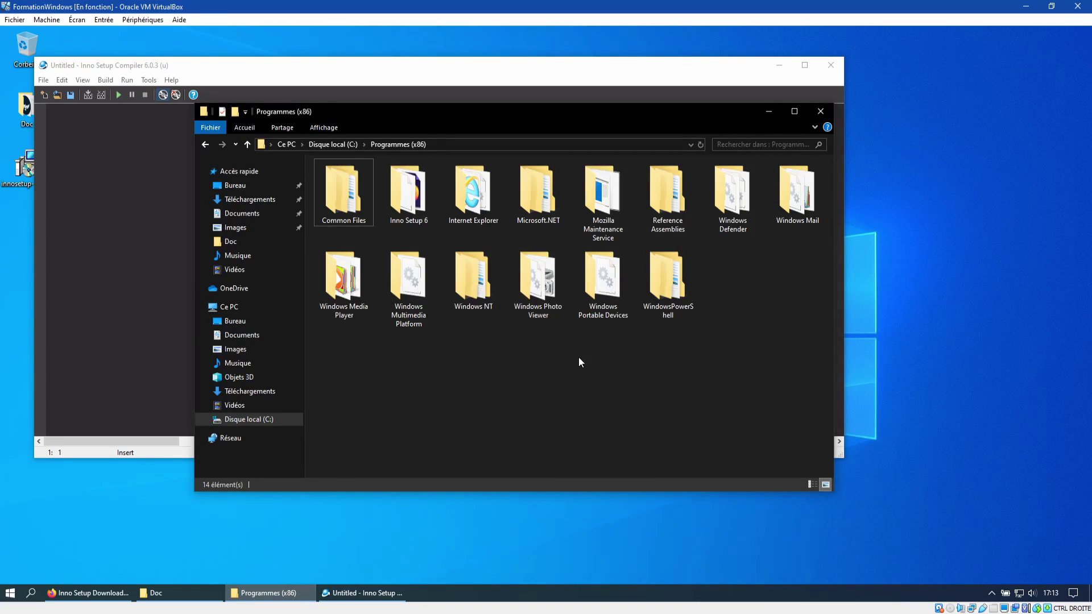
double_click(403, 200)
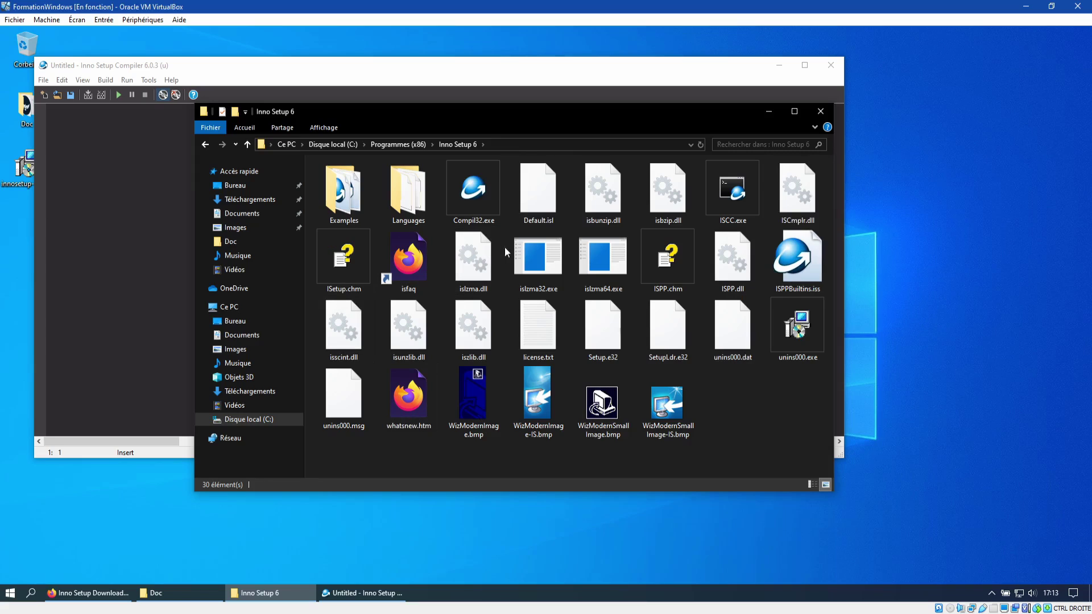
click(731, 190)
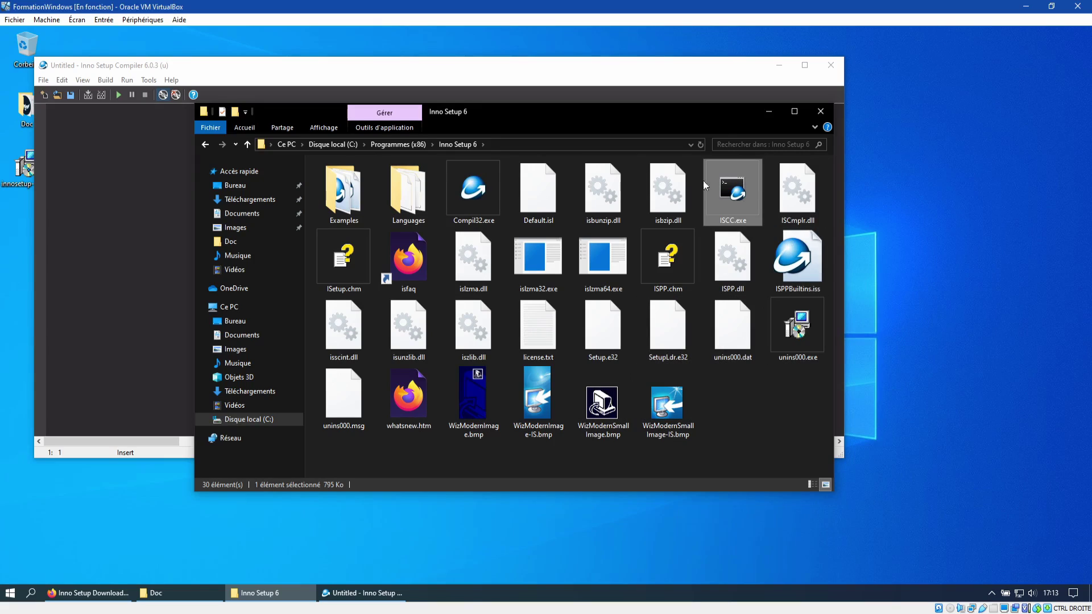
Step: Look inside the Languages folder at French.isl, go back, and close Explorer
click(403, 196)
double_click(401, 200)
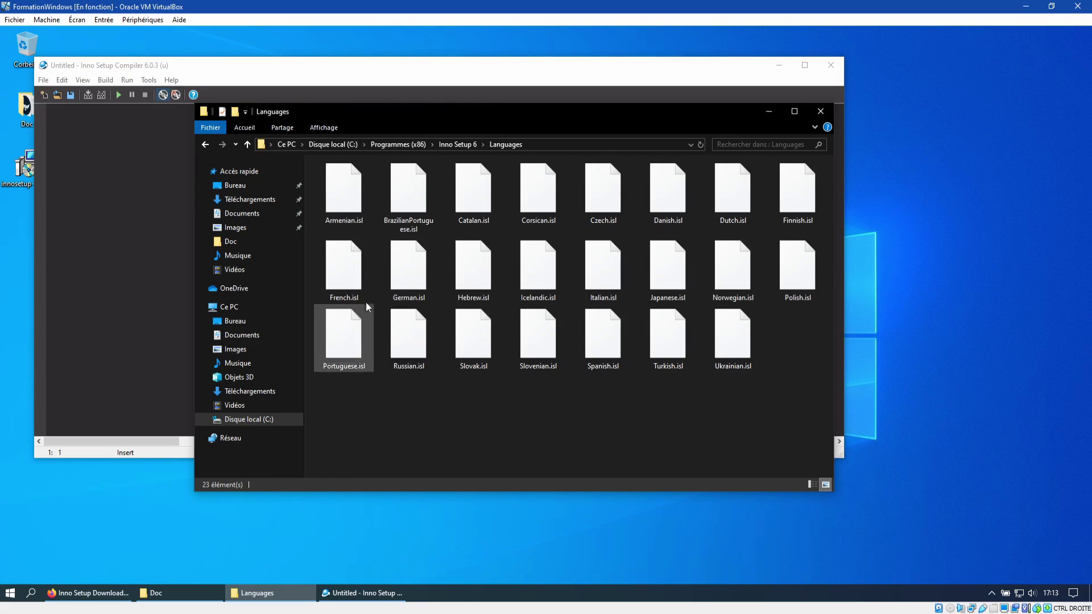
click(355, 287)
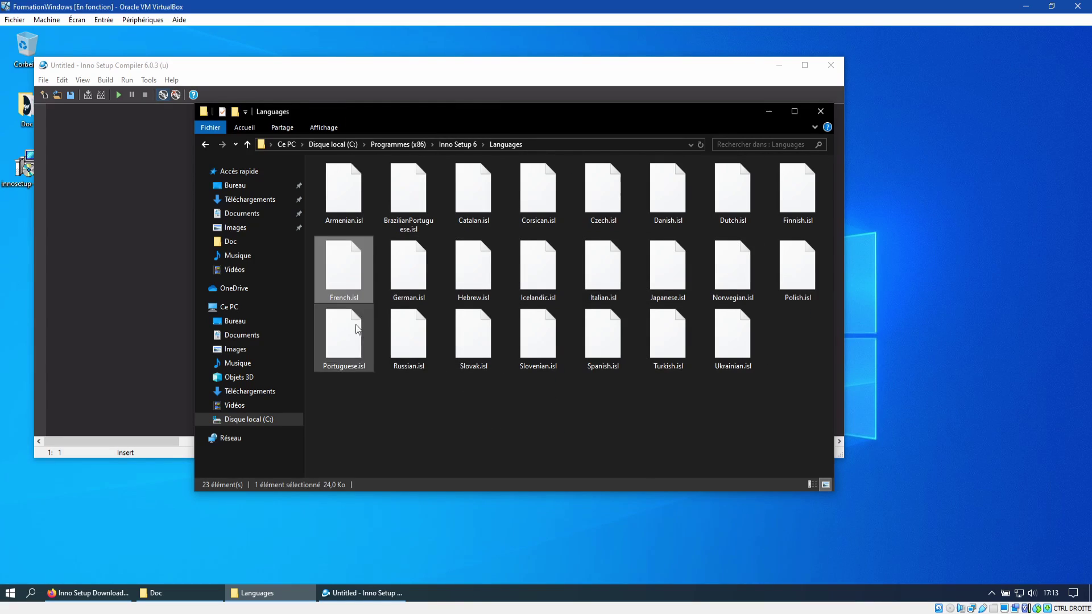
click(205, 146)
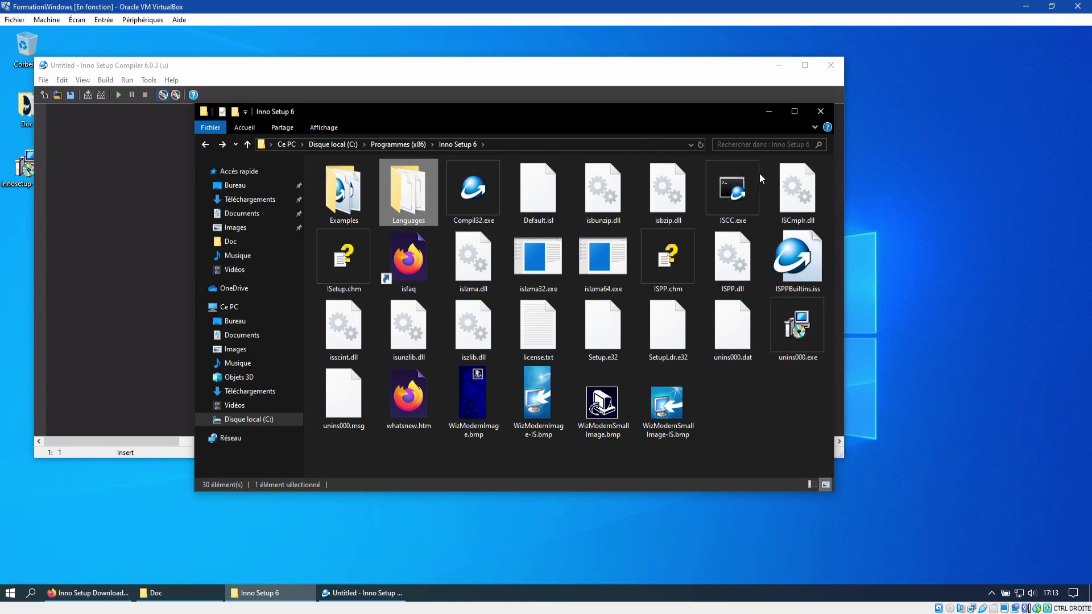
click(821, 111)
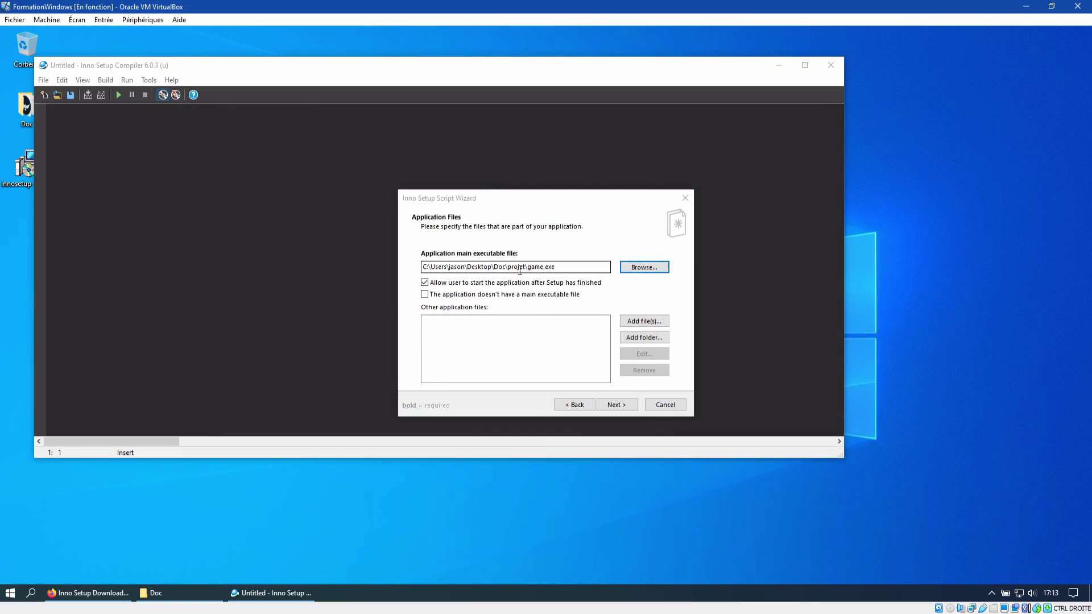
Step: Add data.txt from the projet folder to the other application files, then continue
drag(569, 200, 549, 198)
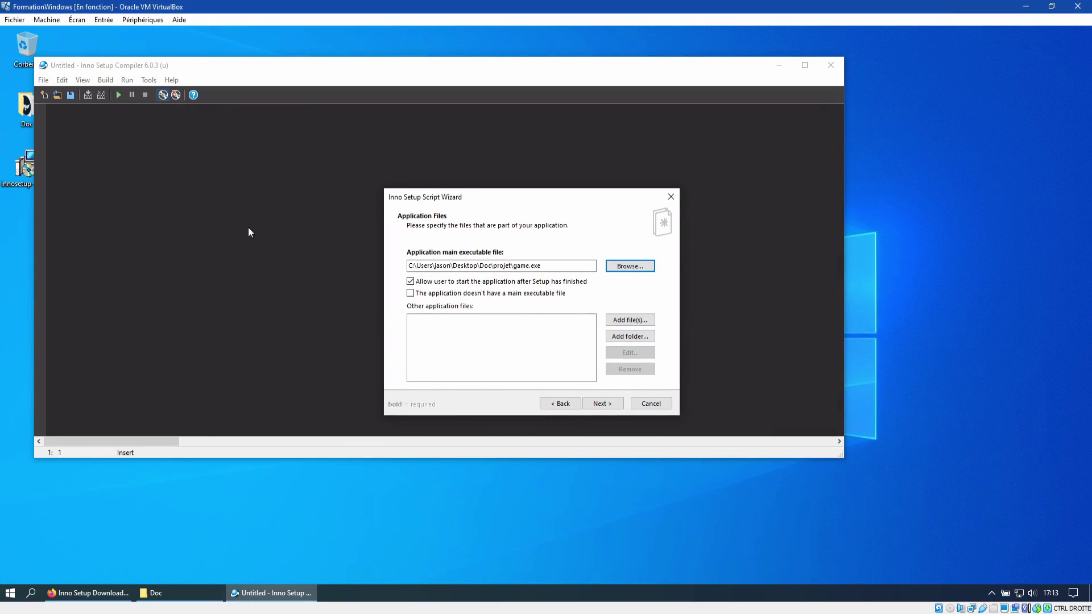
click(633, 320)
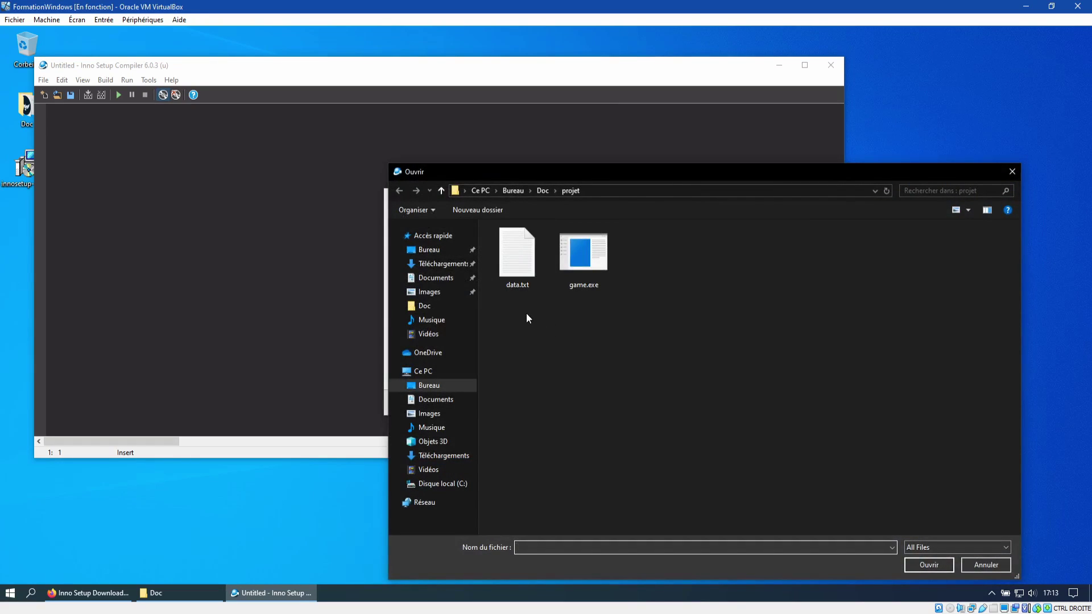
click(527, 256)
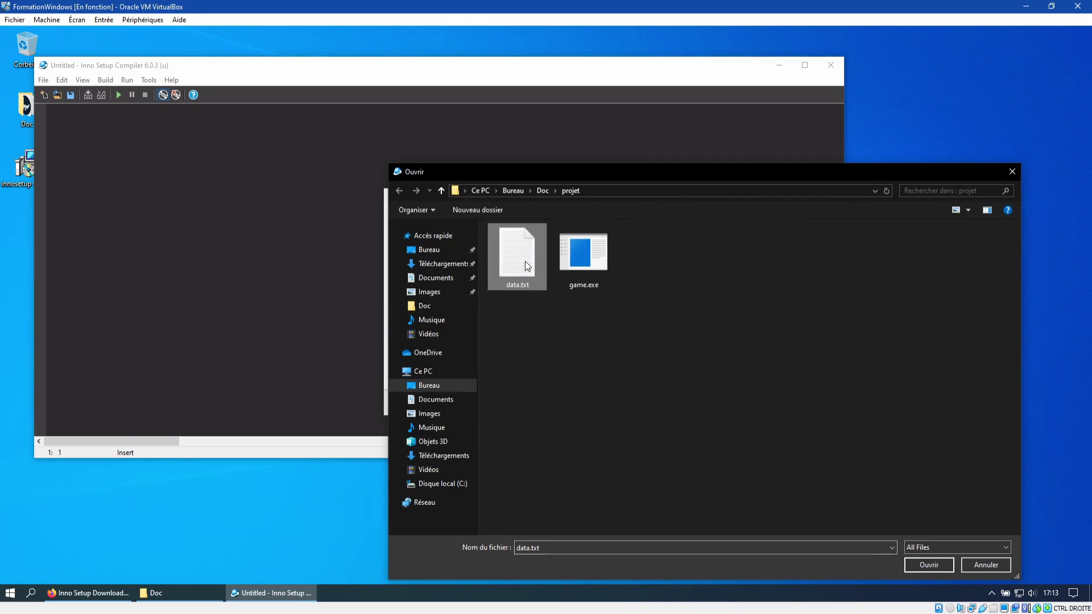
click(929, 565)
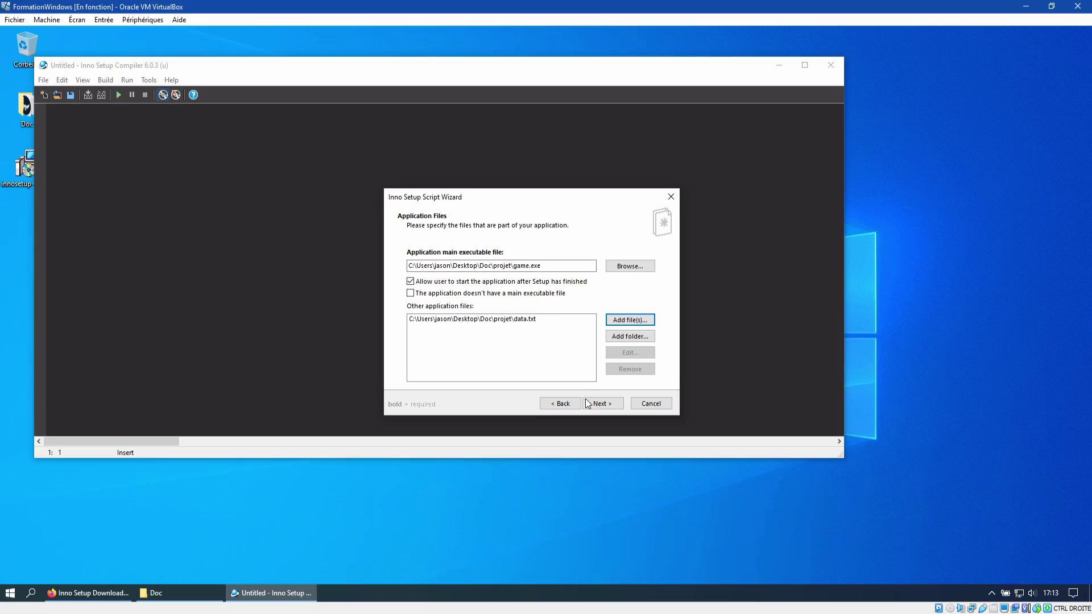
click(604, 403)
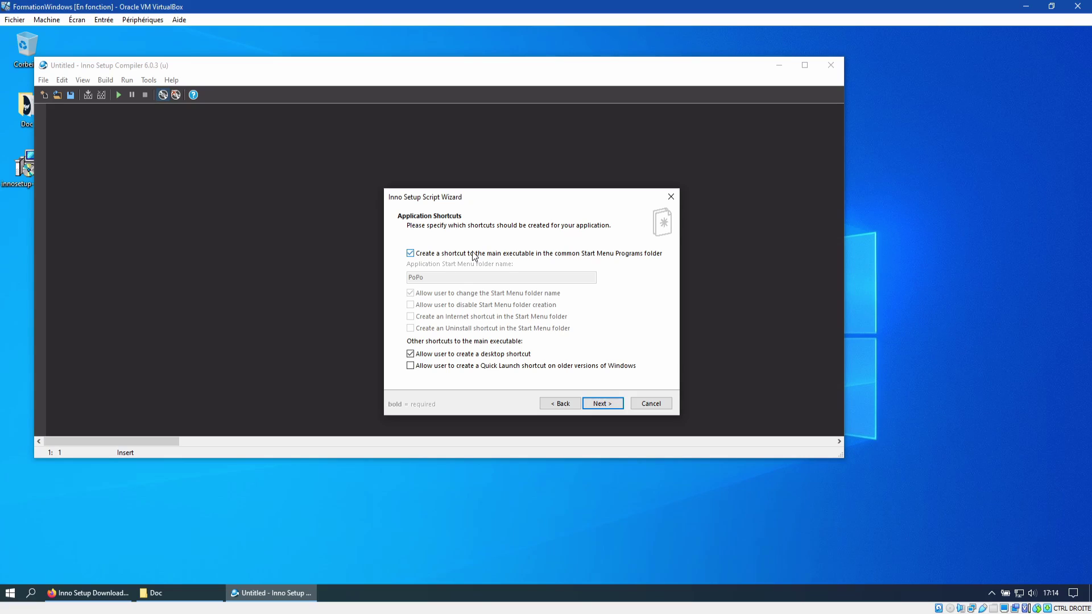
Step: Turn the Start Menu shortcut off and back on, keep the desktop shortcut, and continue
click(472, 254)
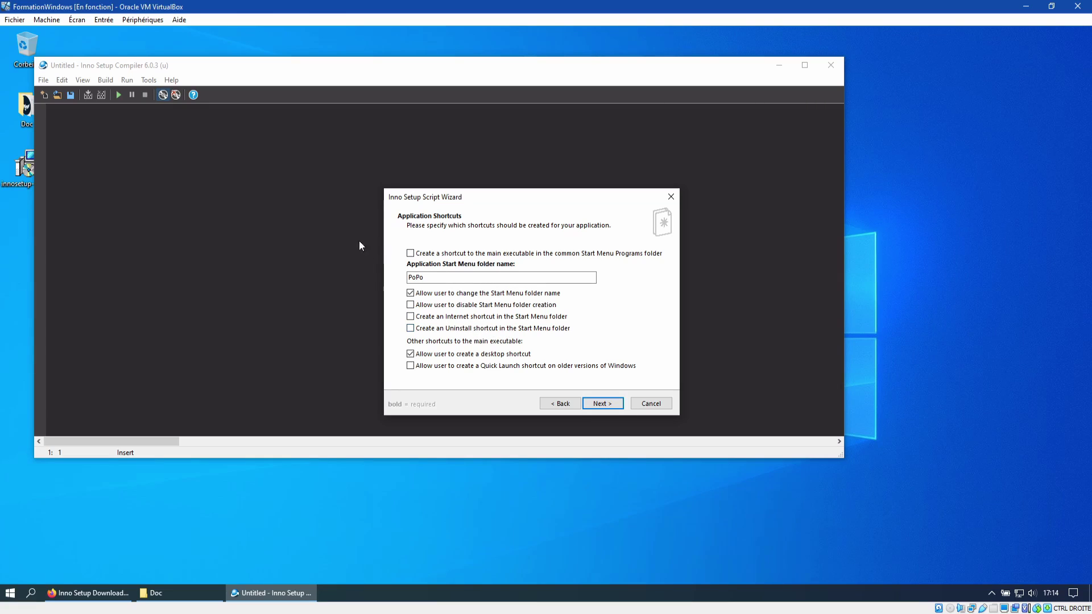
click(410, 254)
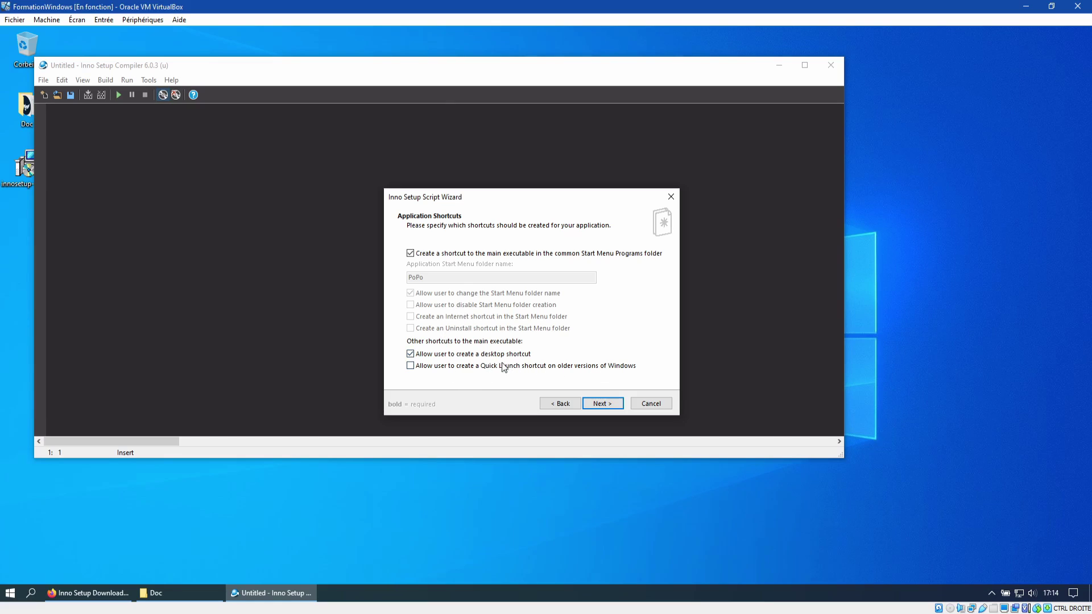
click(602, 403)
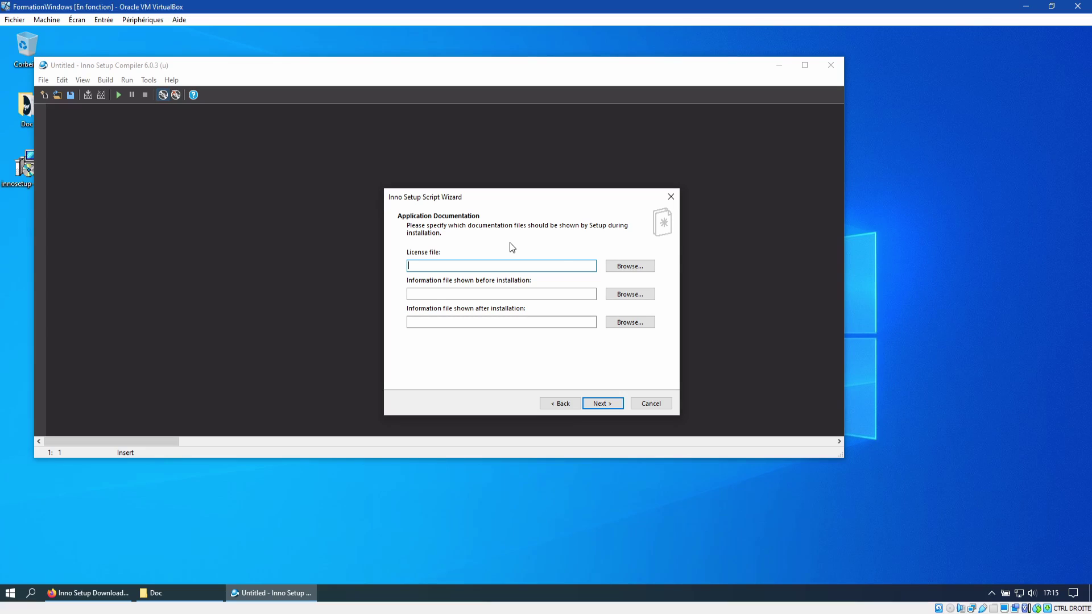
Step: Set gpl-3.0.txt from the Doc folder as the licence file
click(630, 266)
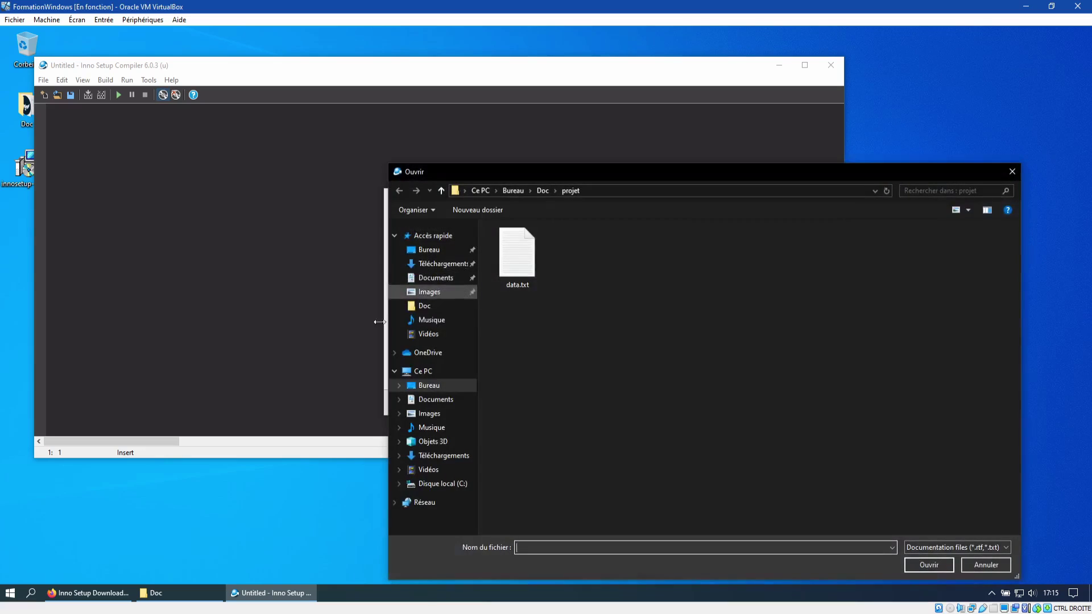
drag(575, 172, 406, 127)
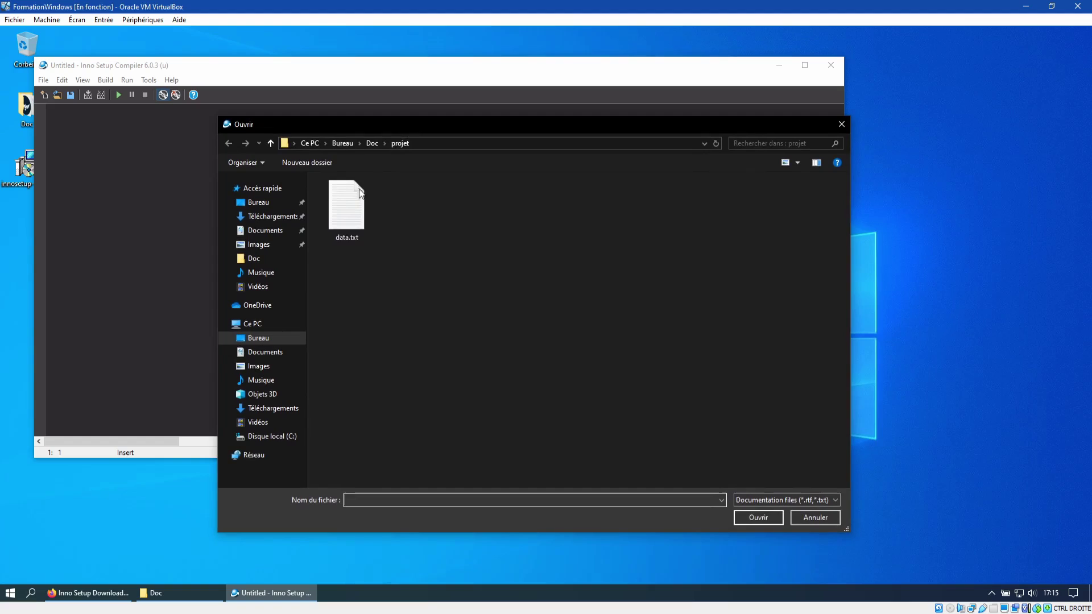
click(372, 143)
click(546, 206)
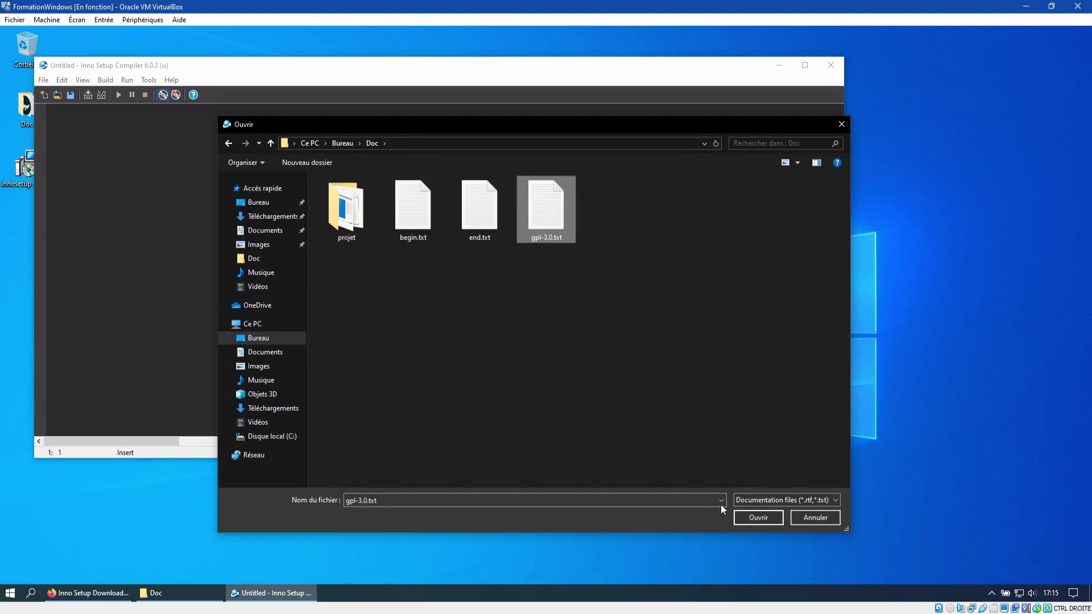
click(771, 519)
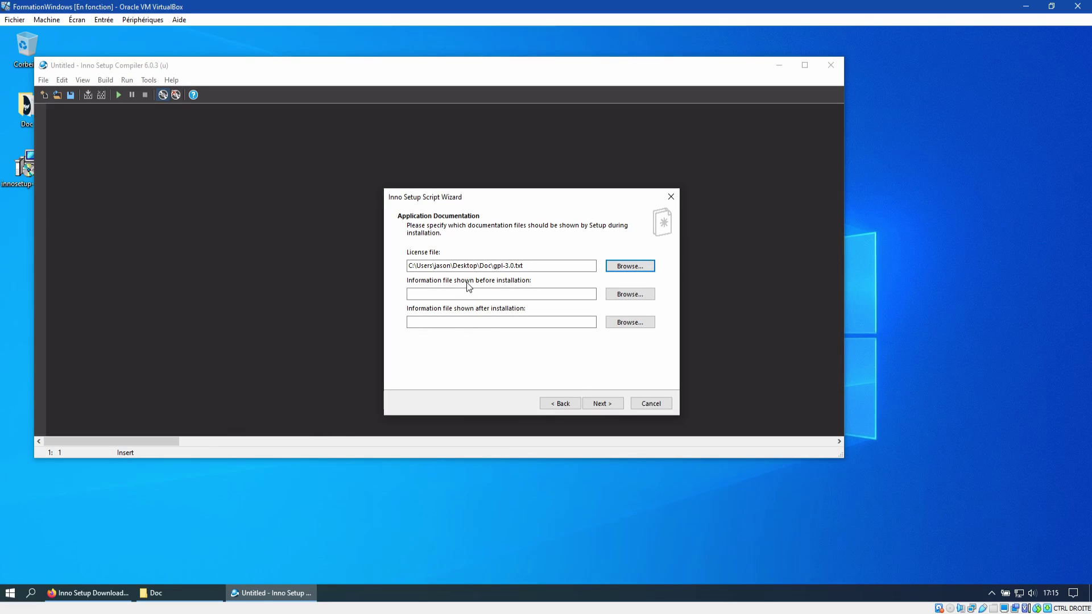
Step: Set begin.txt as the pre-install info and end.txt as the after-install info, then continue
click(628, 294)
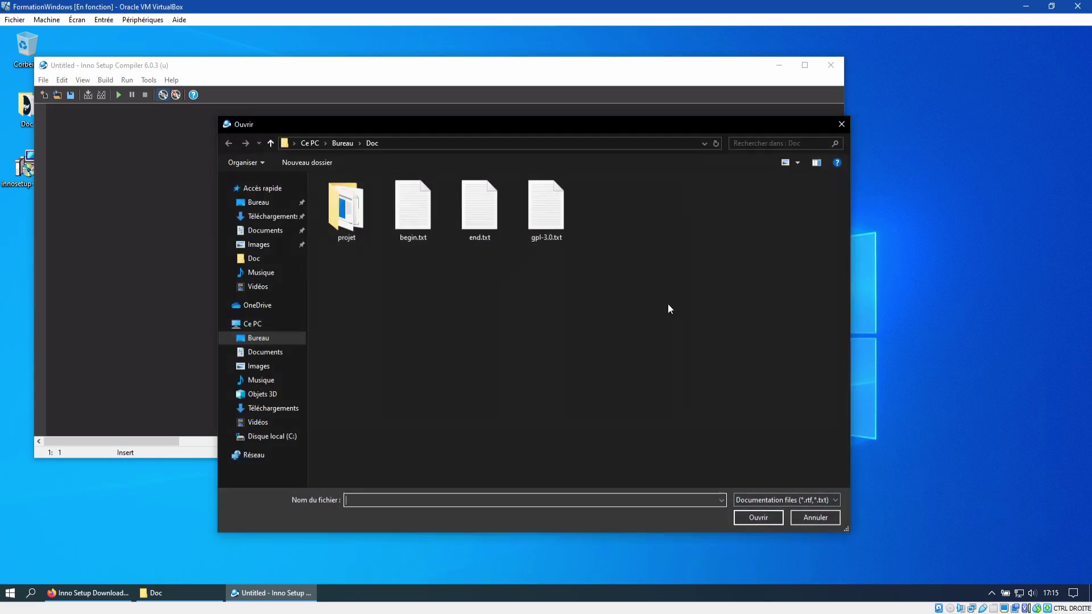
click(427, 223)
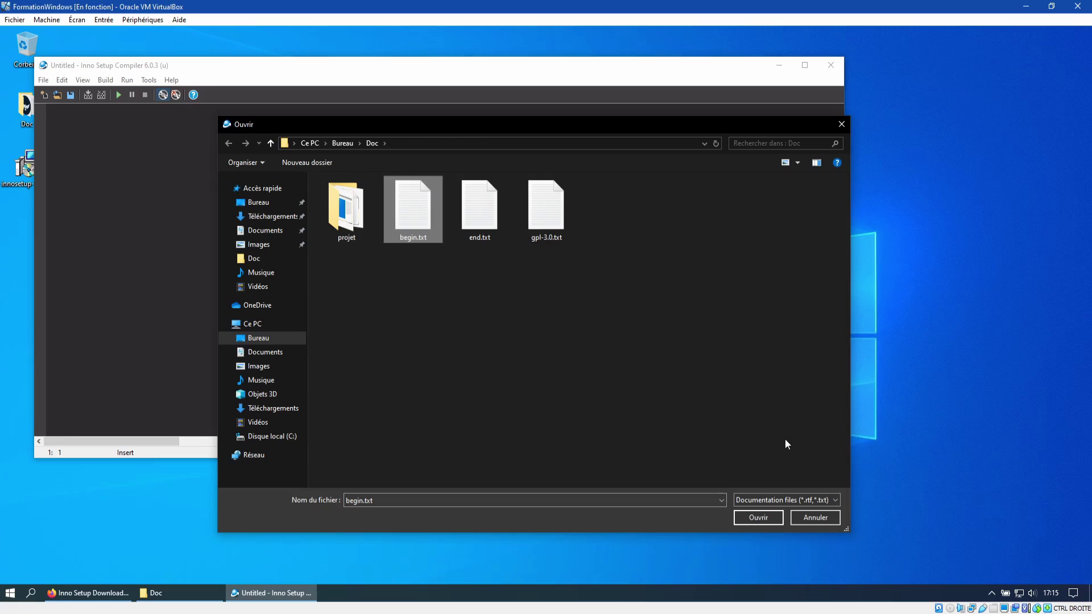
click(747, 518)
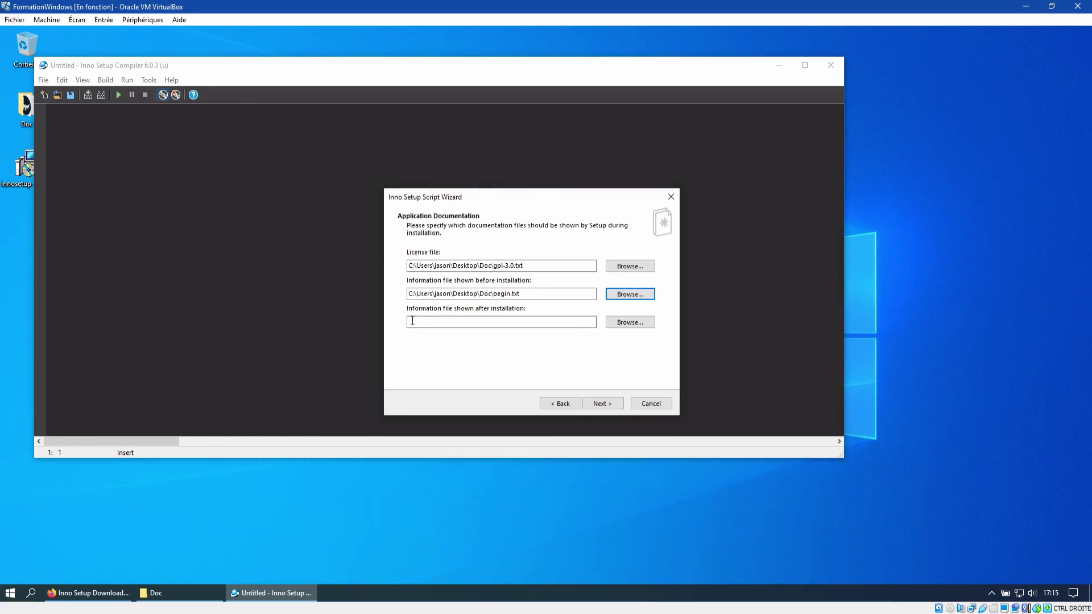
click(643, 321)
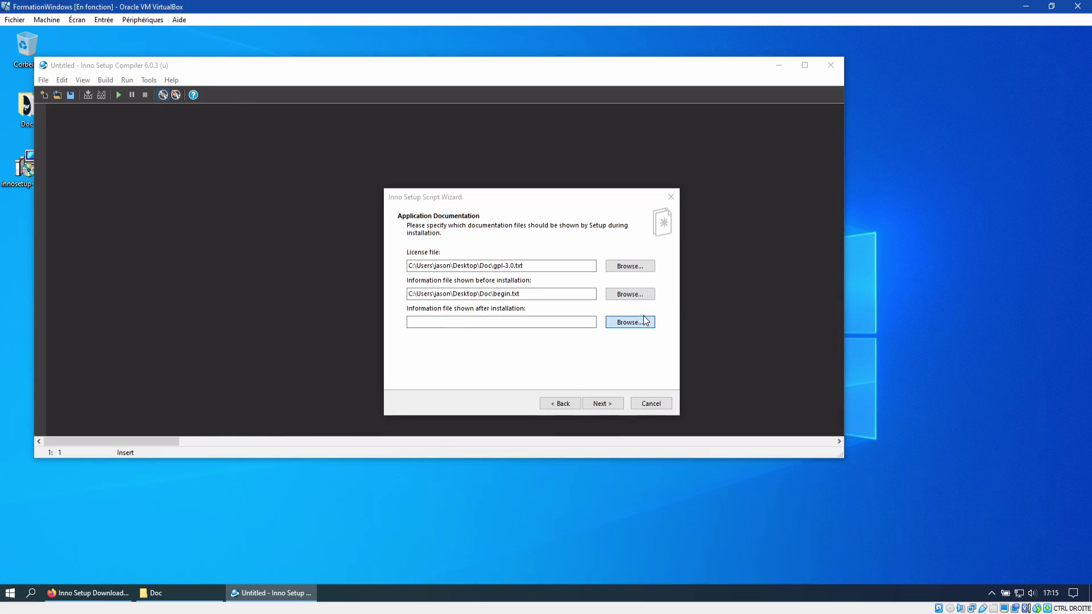
click(477, 205)
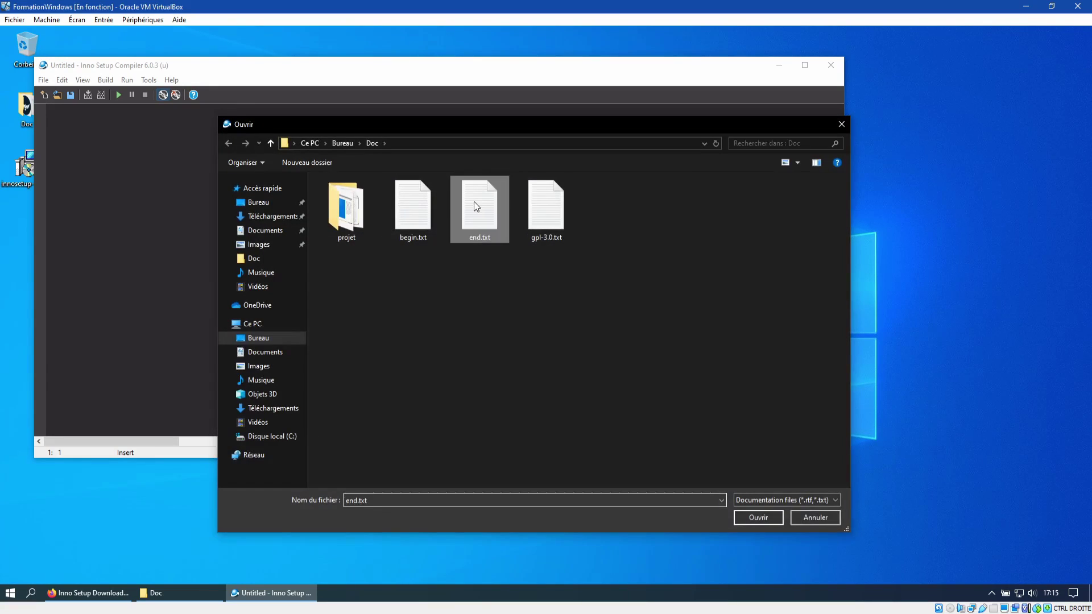
click(754, 524)
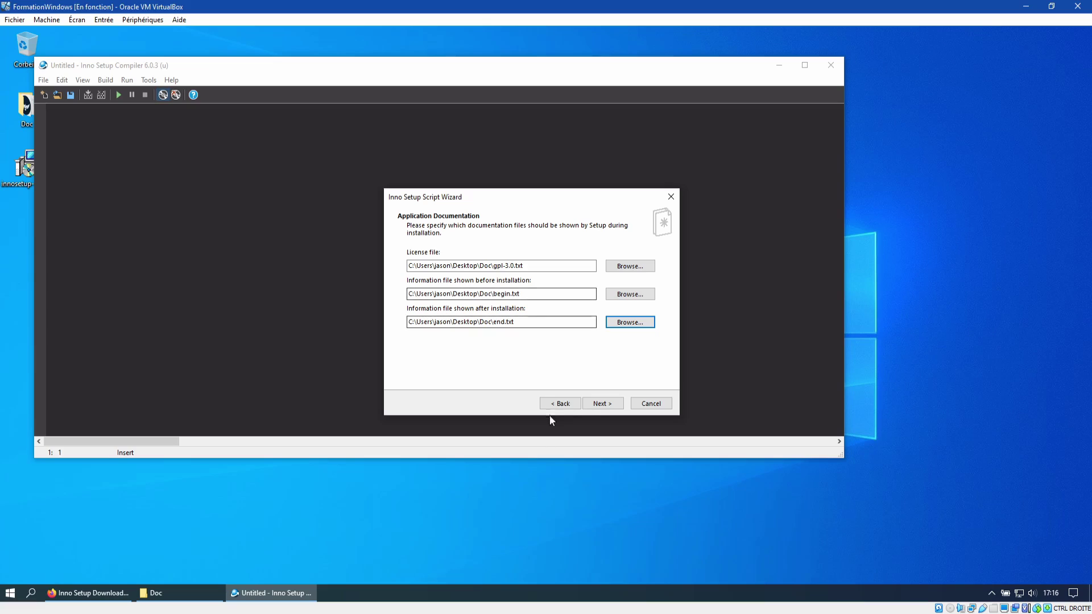
click(595, 404)
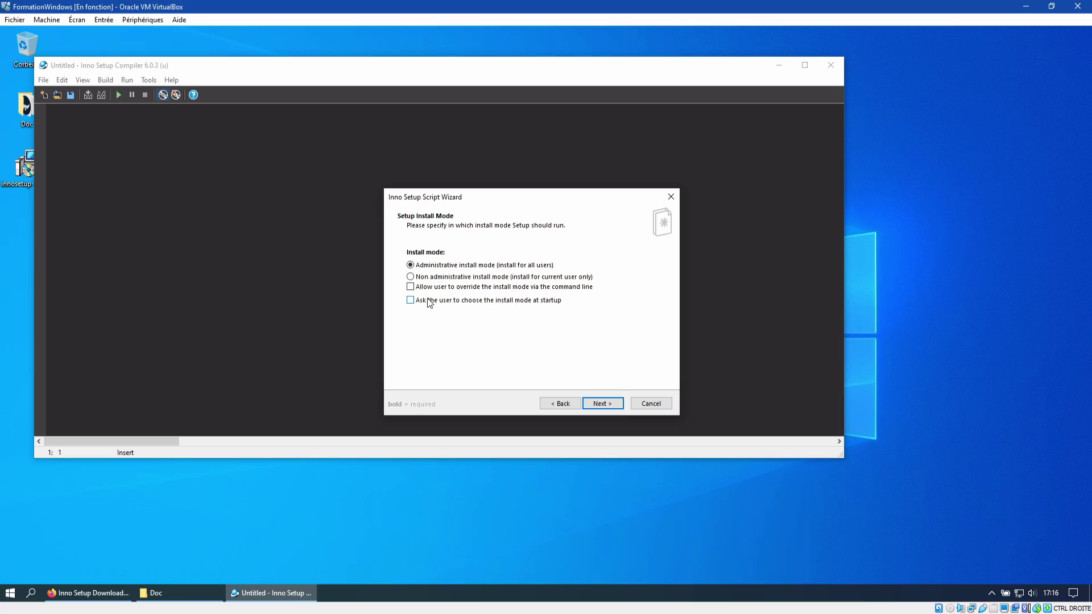
Step: Deselect all setup languages, tick only French and English, and continue
click(614, 404)
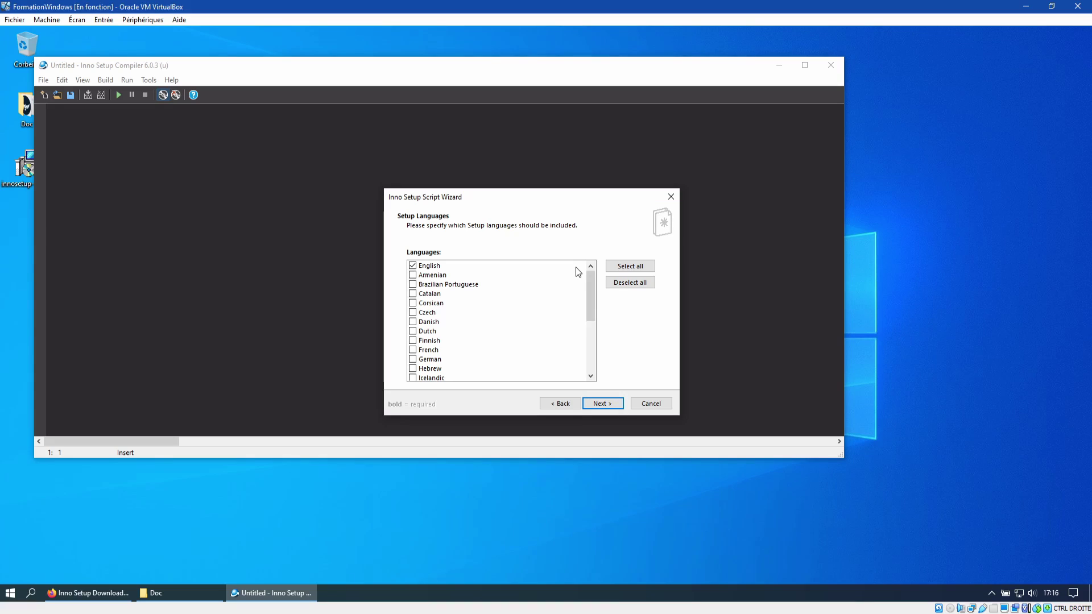
click(649, 283)
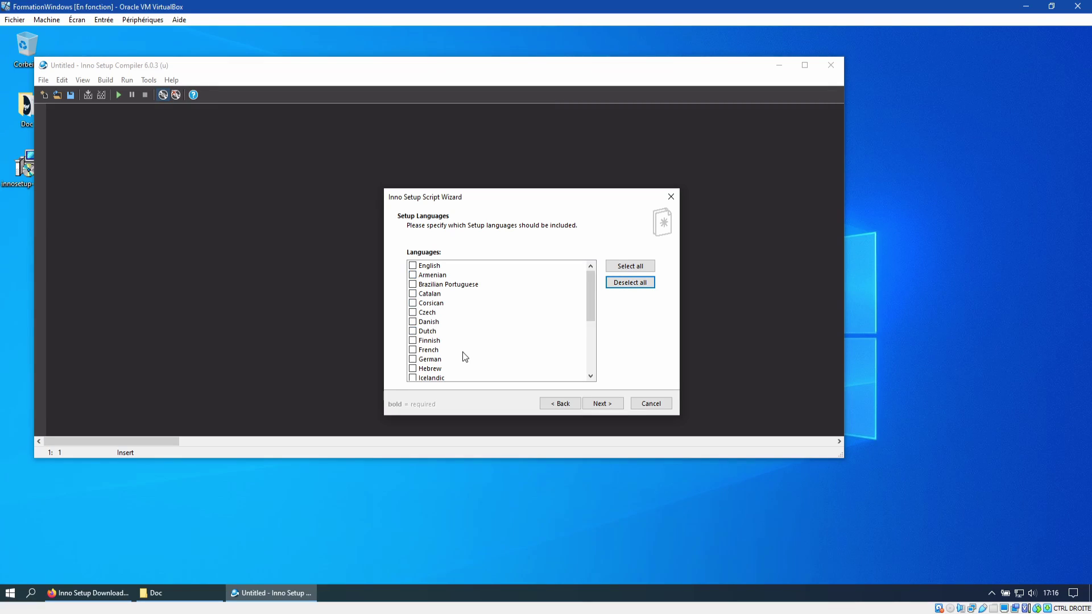
click(413, 350)
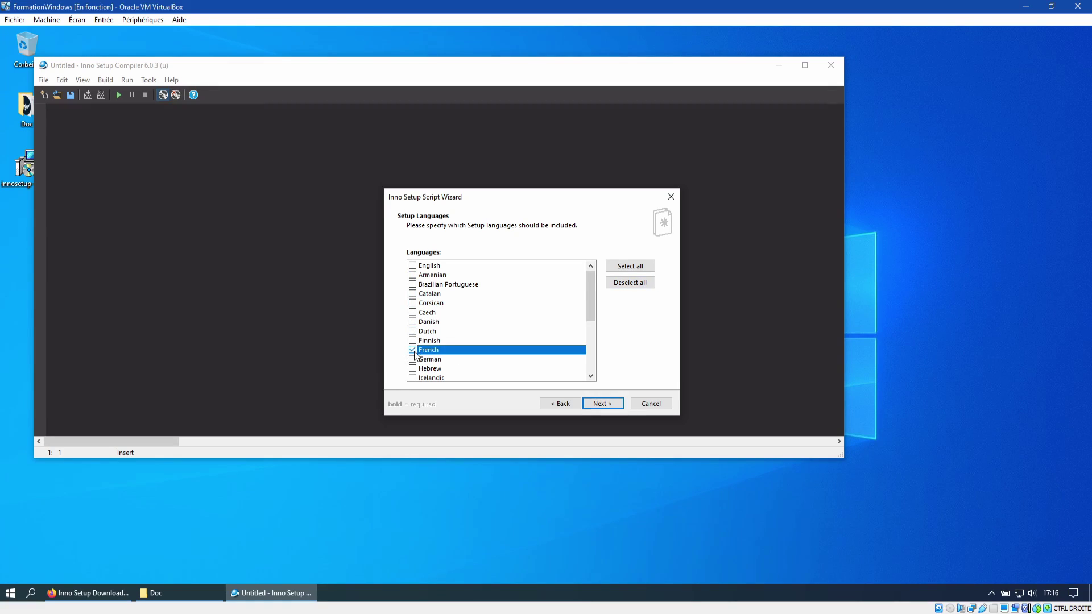
click(419, 266)
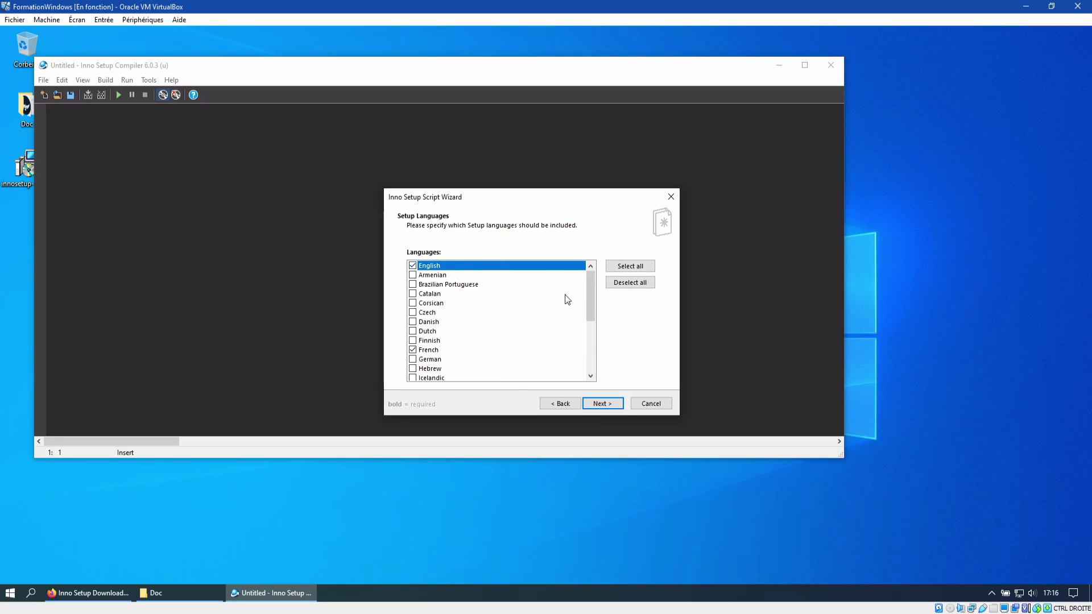
click(600, 404)
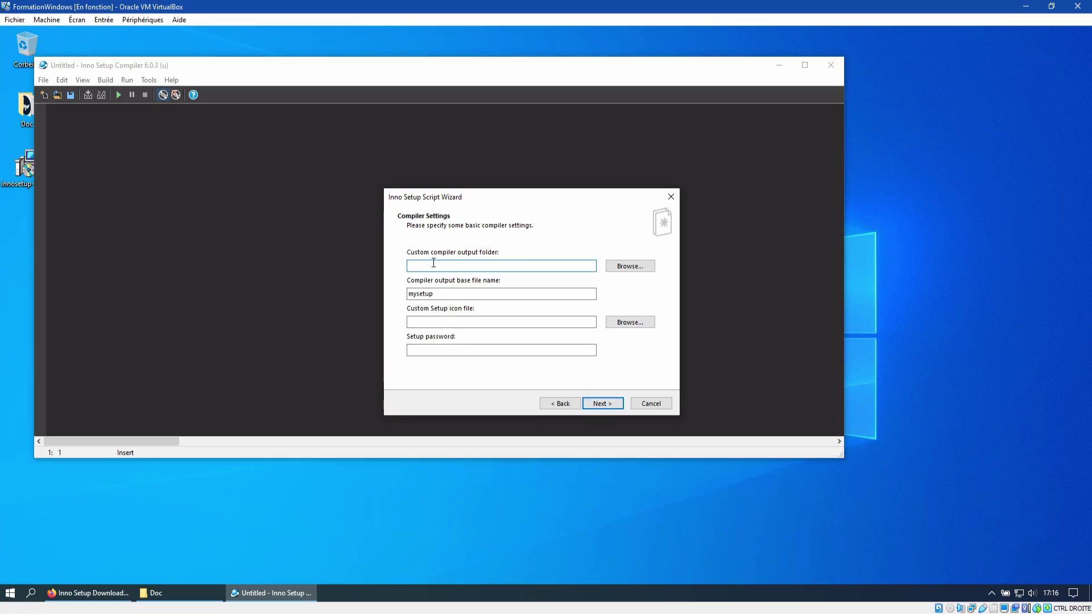
Step: Set the output folder to the Desktop and the output file name to PoPoInstallation
click(639, 268)
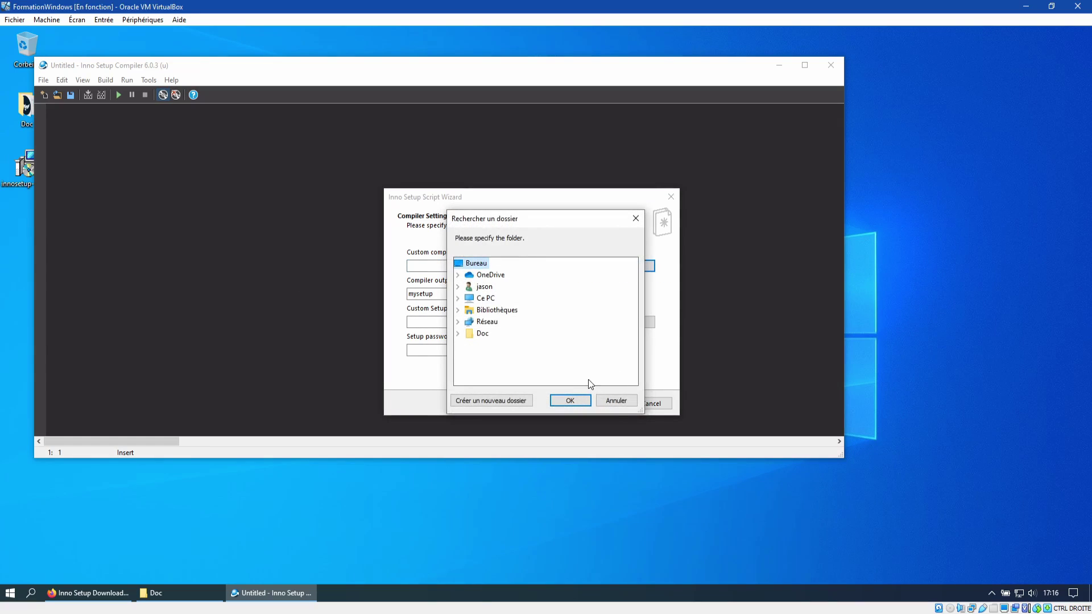
click(574, 400)
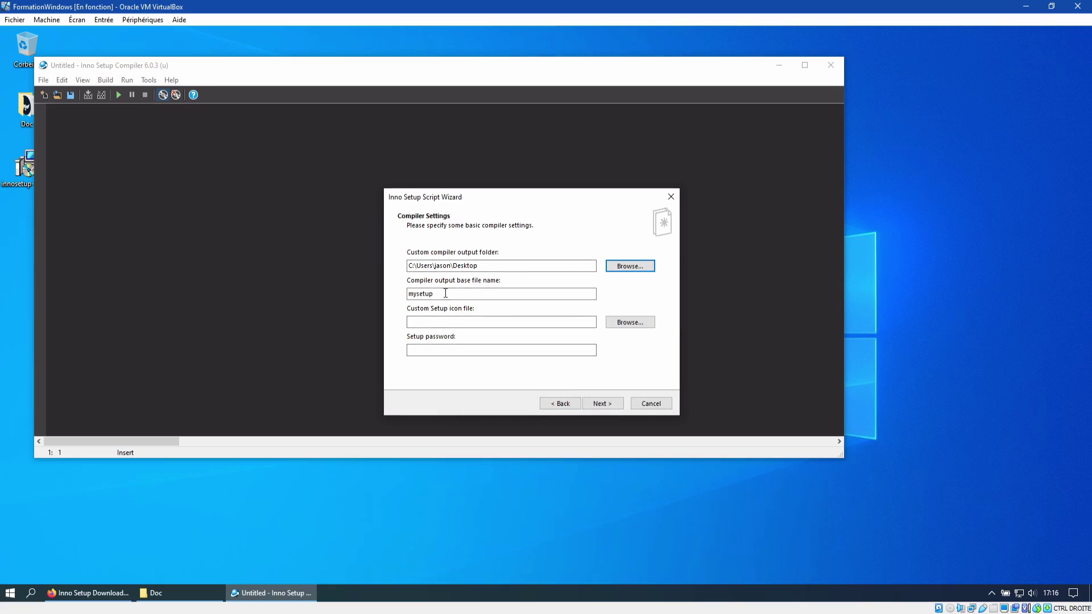
drag(462, 294, 393, 295)
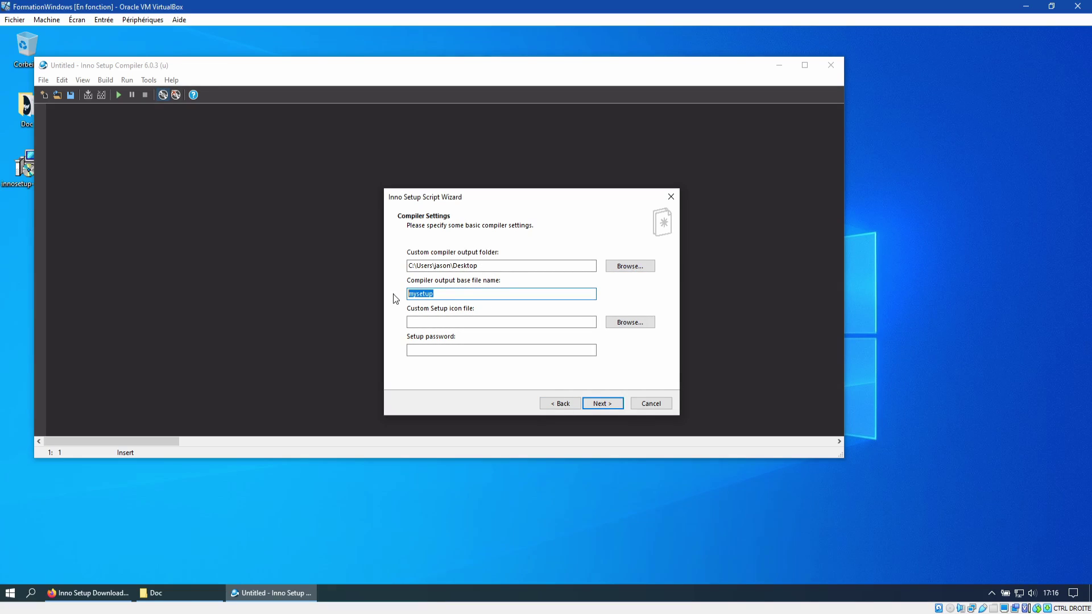
text(PoPoInstallation)
Step: Choose logo.ico as the setup icon file and move past the compiler settings
click(535, 322)
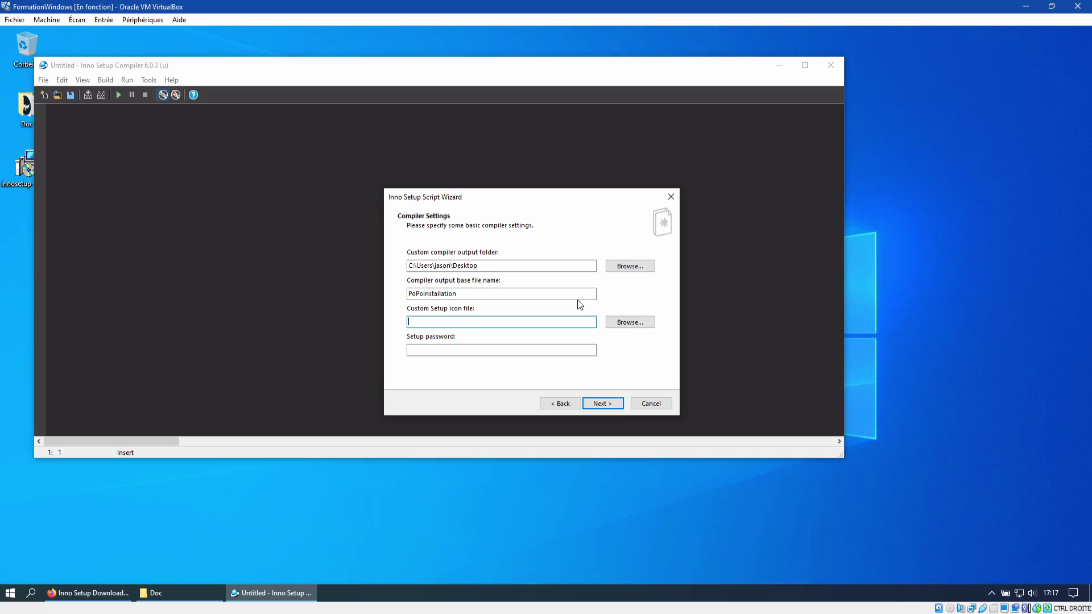
click(639, 322)
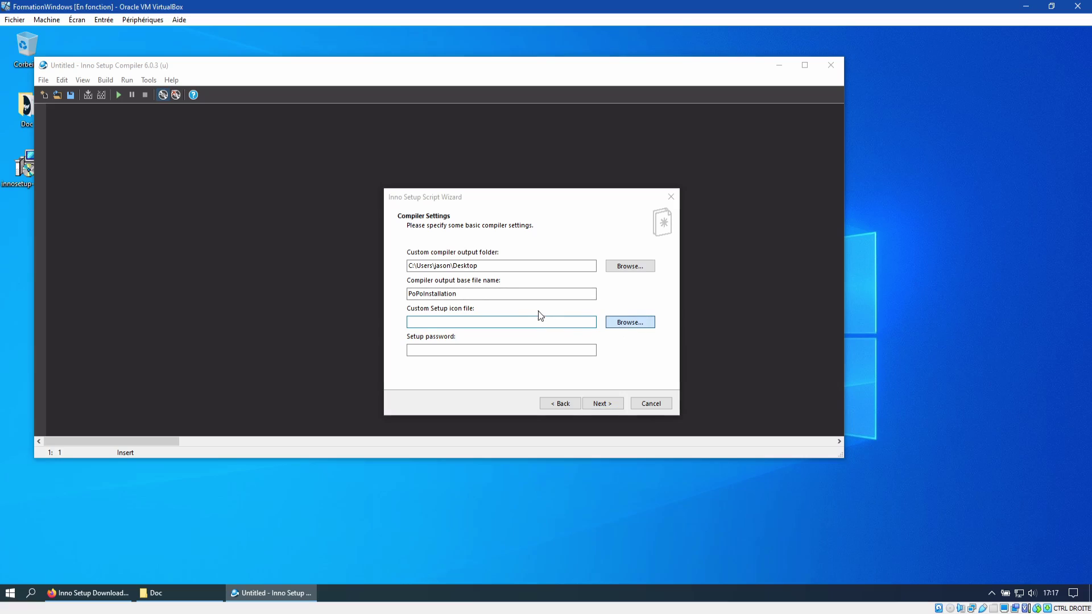
double_click(407, 228)
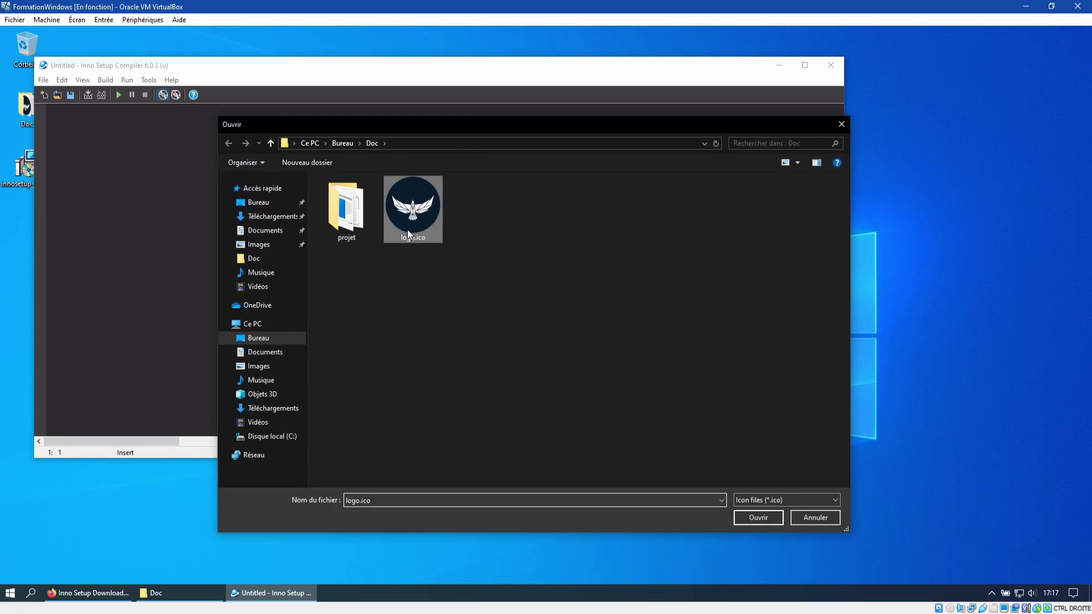
click(442, 349)
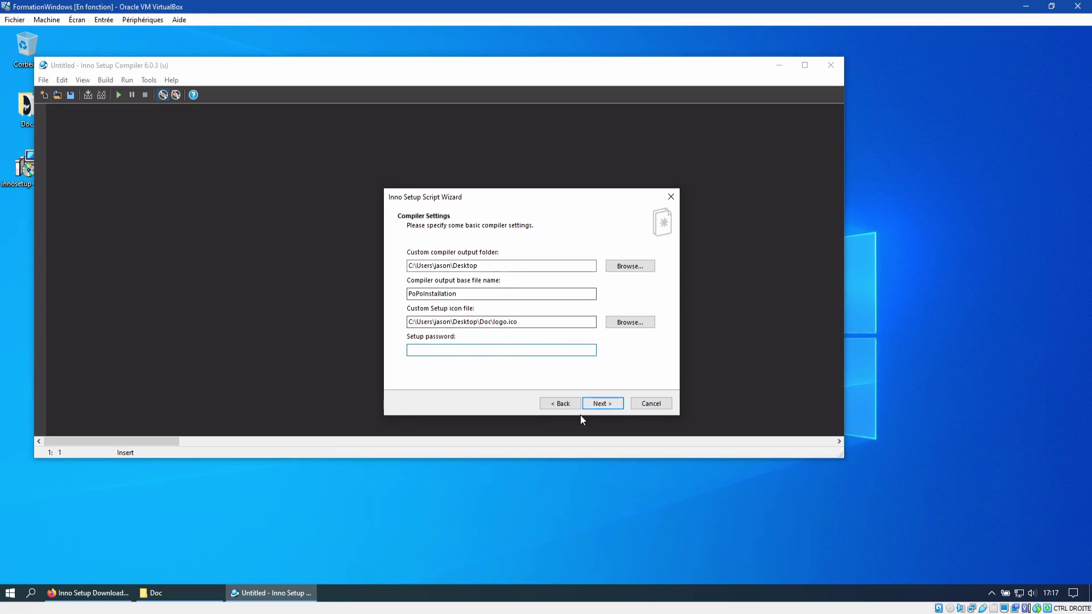
click(603, 404)
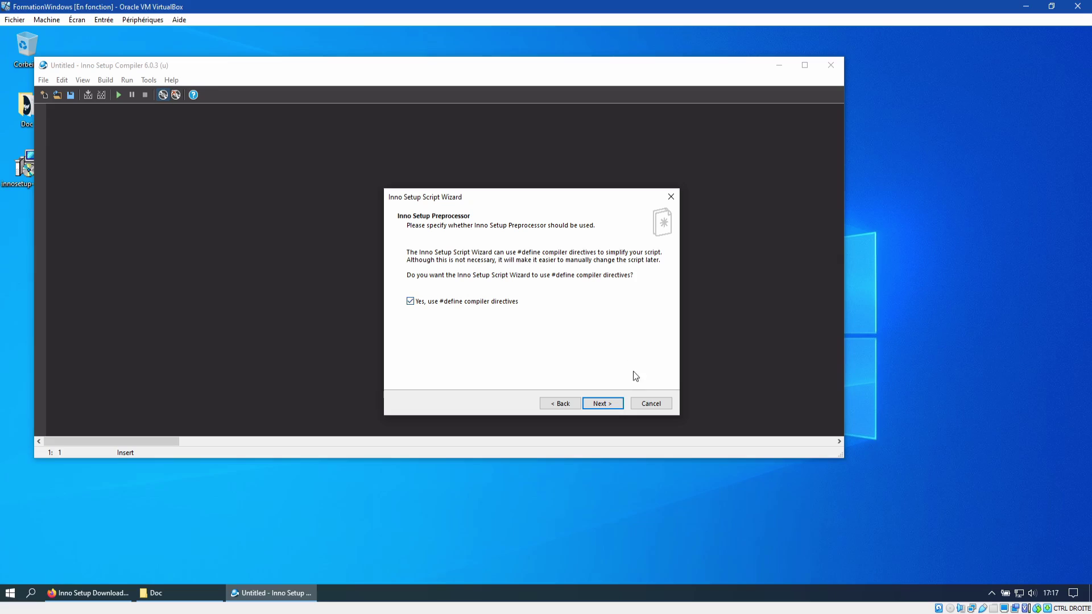
Step: Move past the Preprocessor page and finish the wizard to generate the PoPo script
click(603, 403)
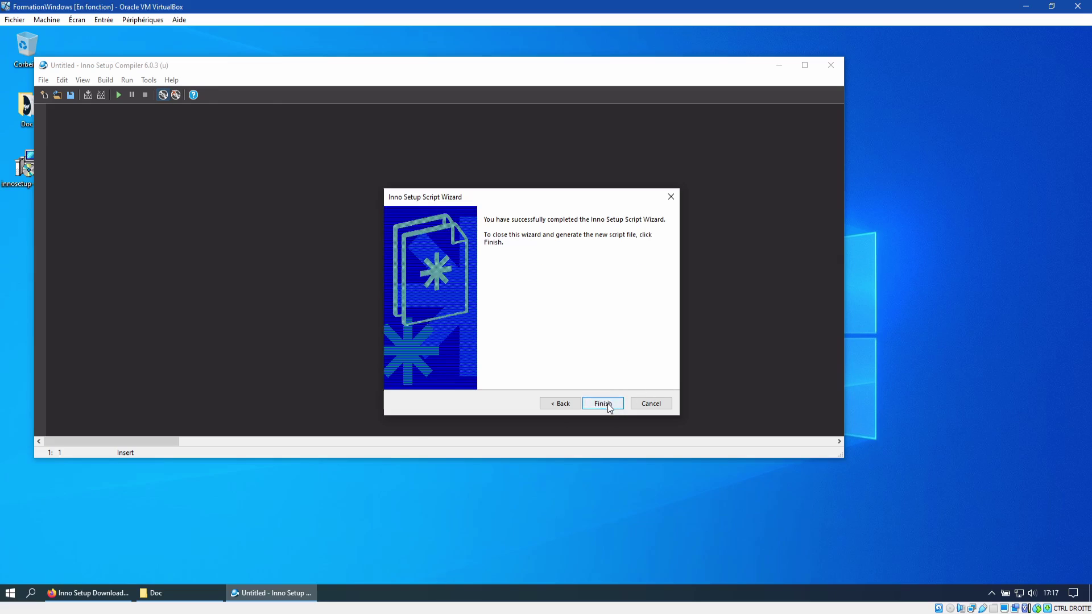
click(604, 403)
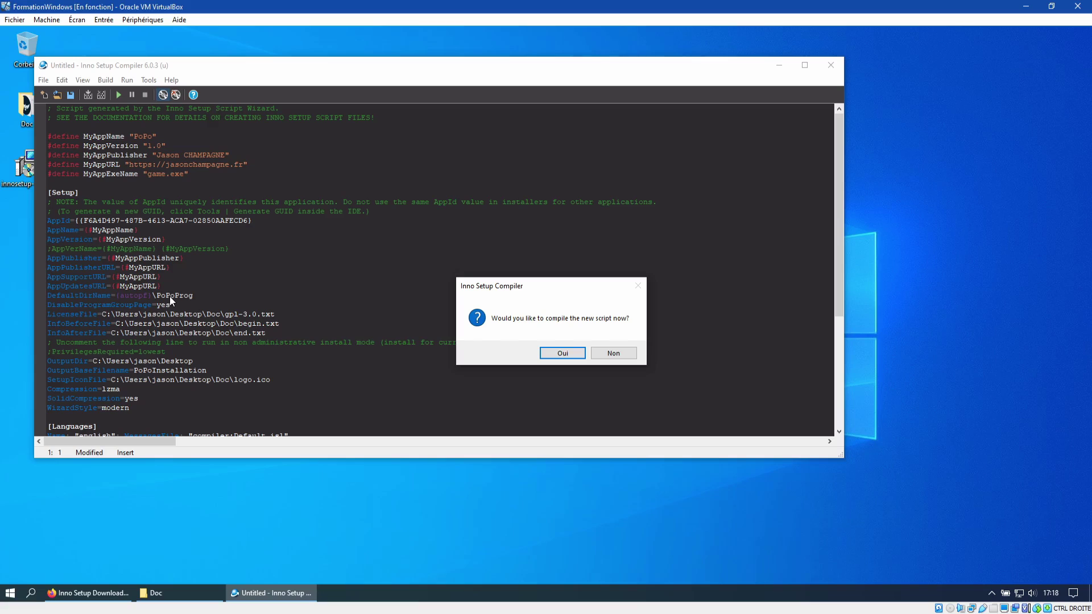
Step: Compile the new script now without saving it first
click(568, 354)
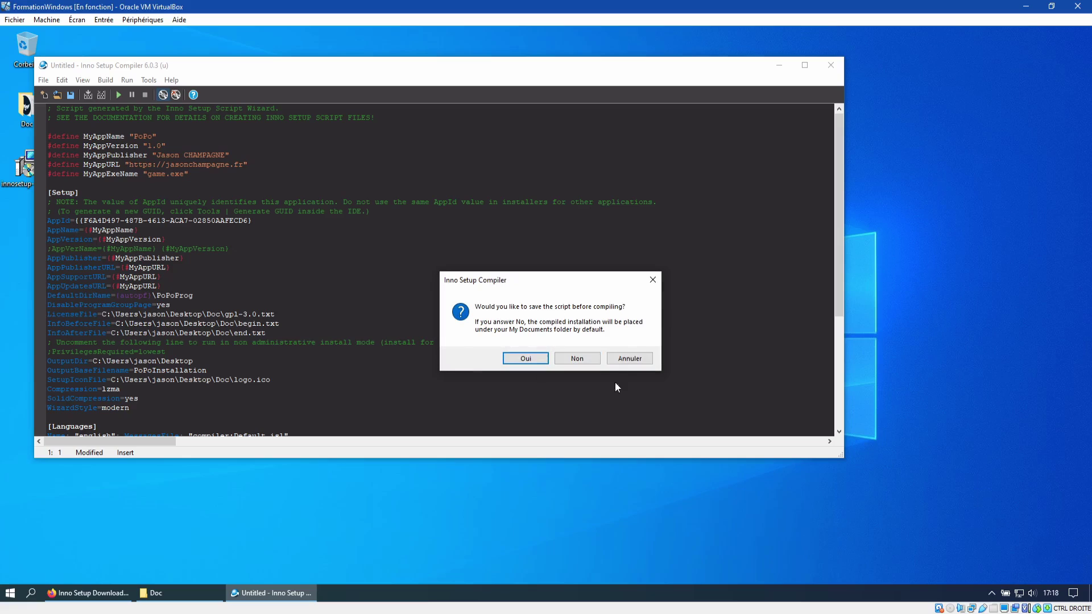
click(583, 358)
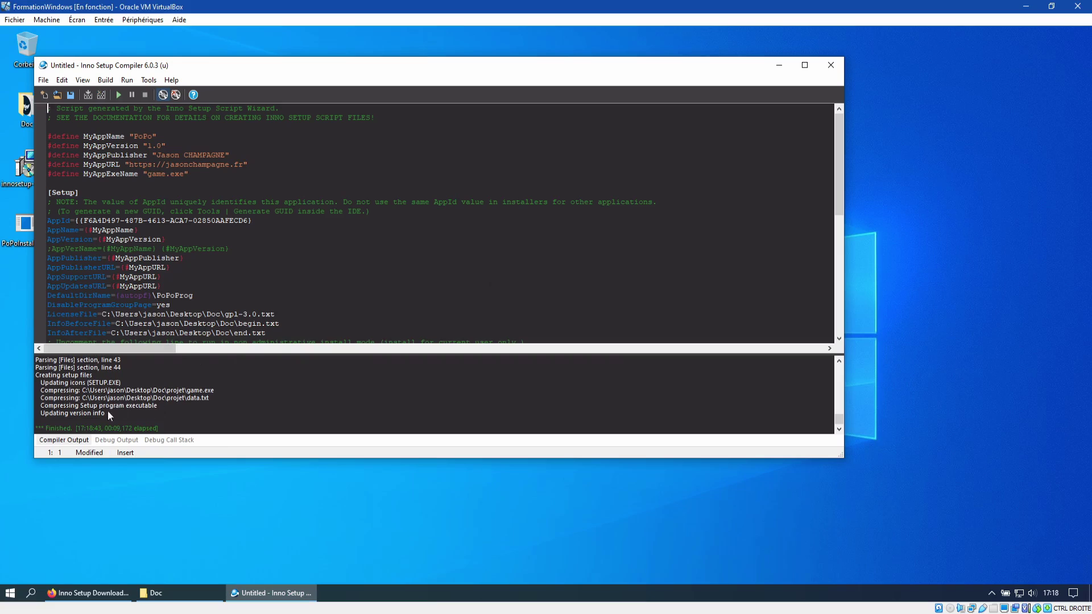
drag(715, 70, 767, 87)
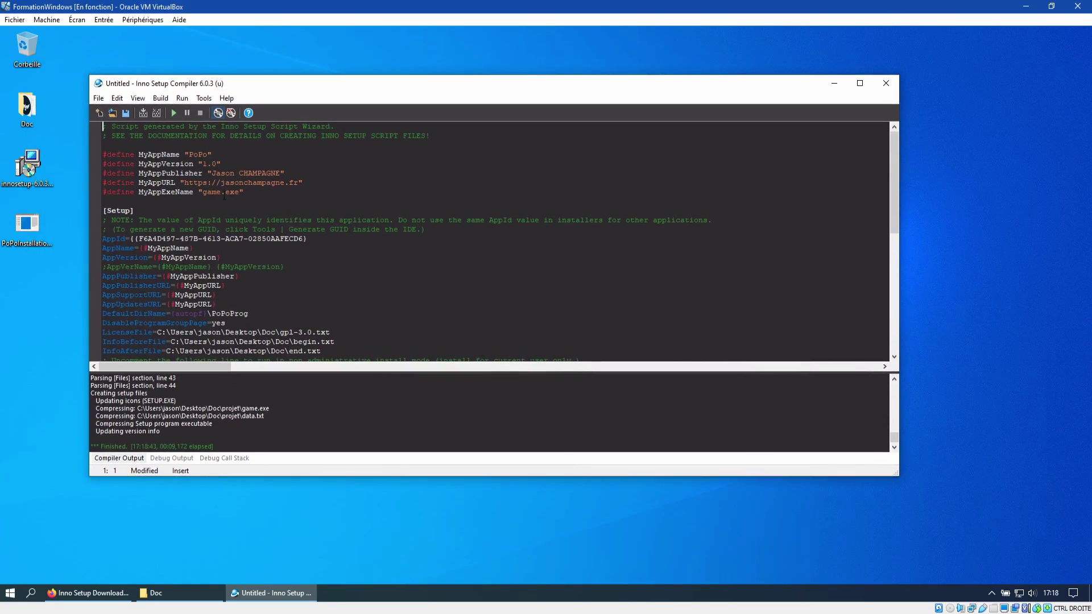
Step: Scroll through the generated script, then close the compiler and discard the unsaved changes
click(186, 229)
scroll(216, 251, down, 10)
scroll(252, 272, up, 10)
scroll(252, 272, down, 10)
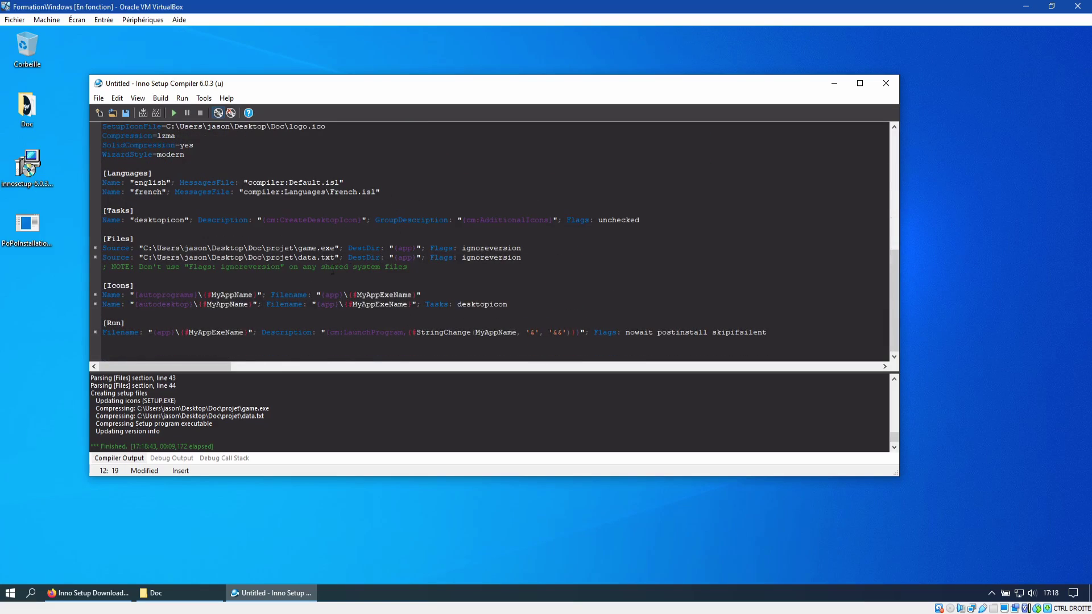
scroll(259, 235, up, 5)
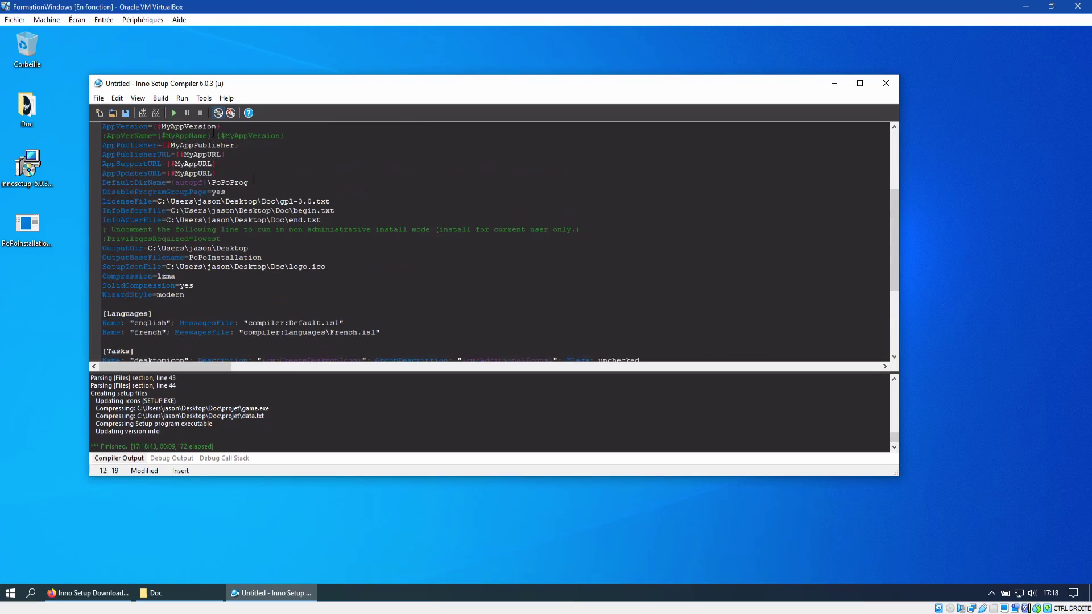
click(880, 85)
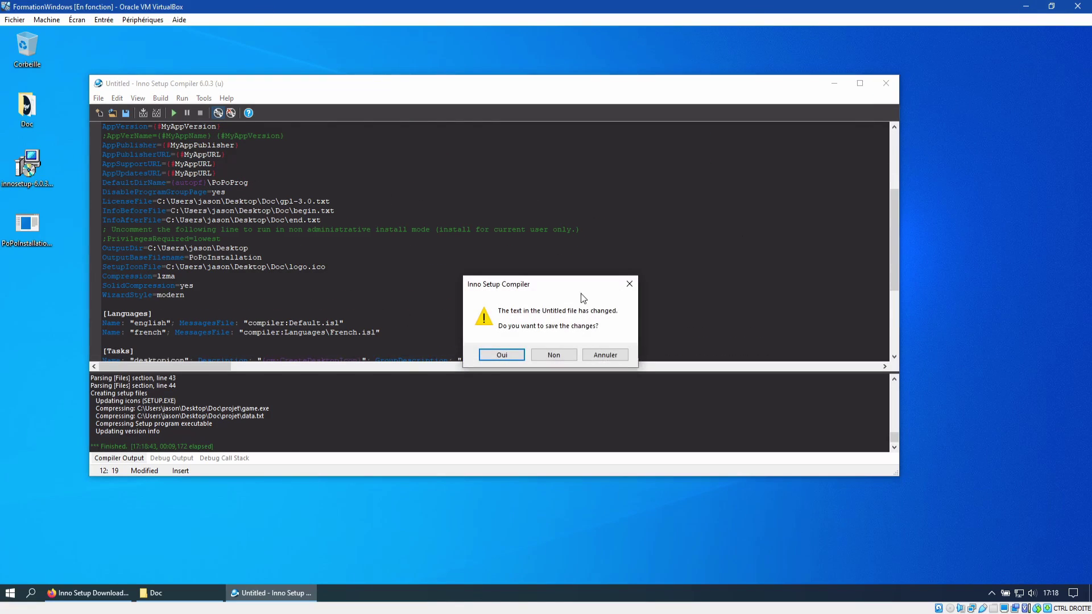
click(549, 355)
Step: Refresh the desktop and place the PoPoInstallation icon below innosetup
right_click(151, 306)
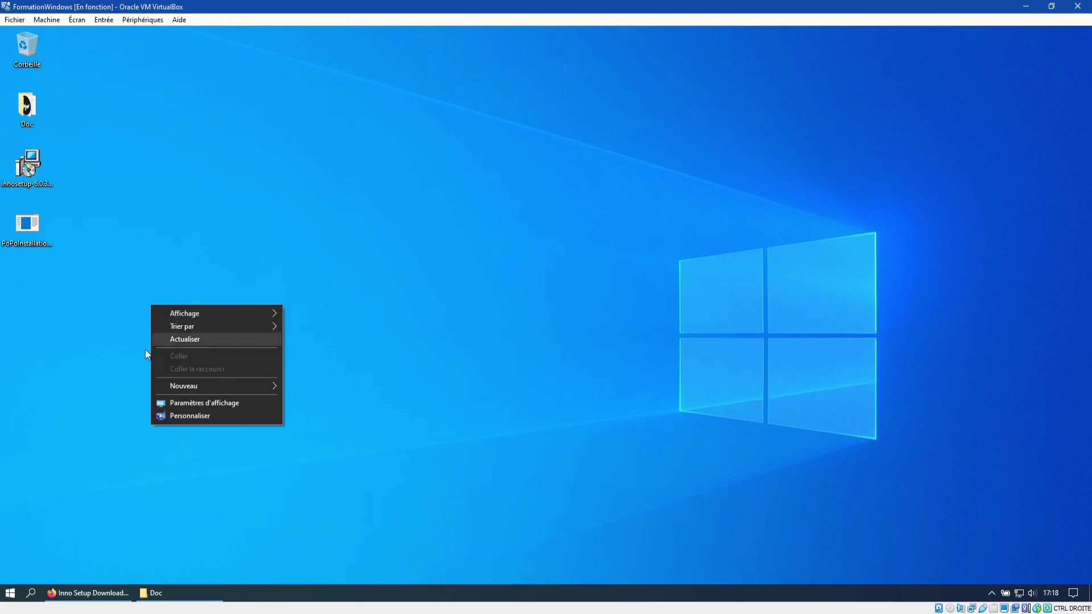
click(205, 340)
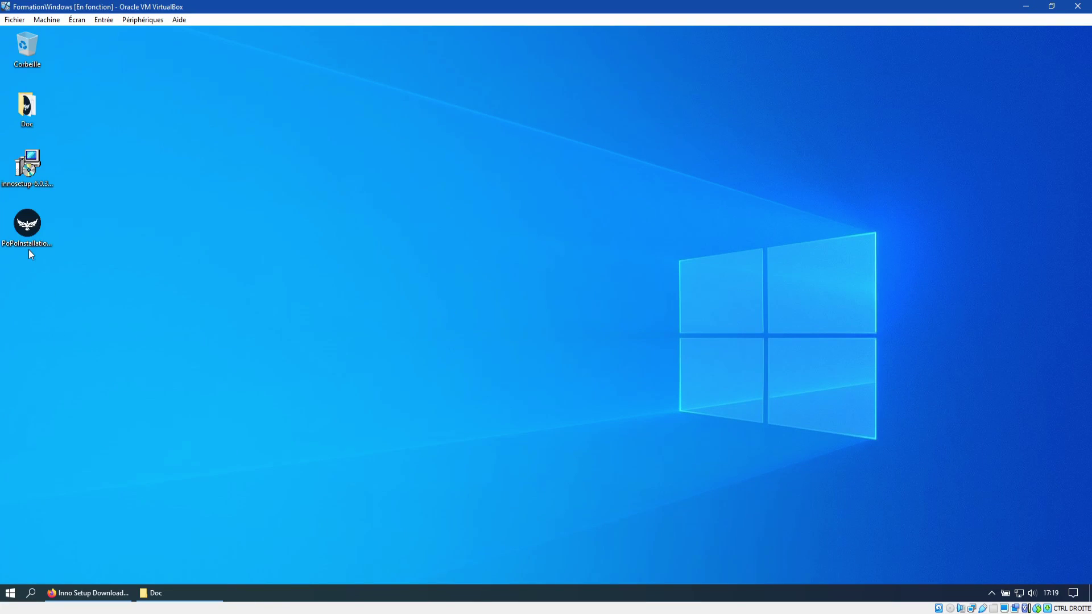
drag(31, 254, 335, 263)
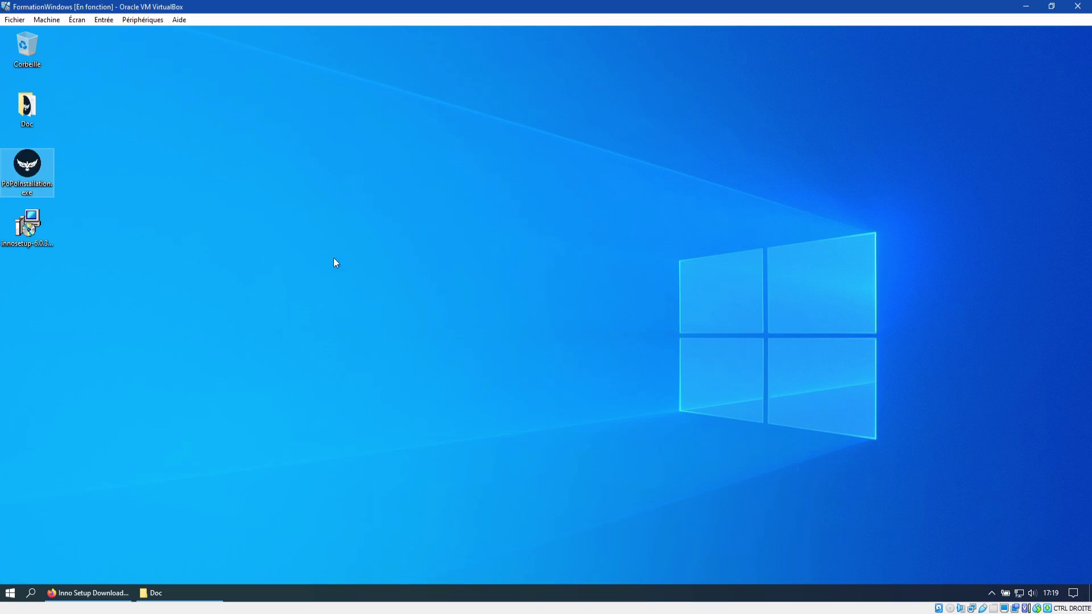
drag(28, 170, 69, 251)
click(84, 245)
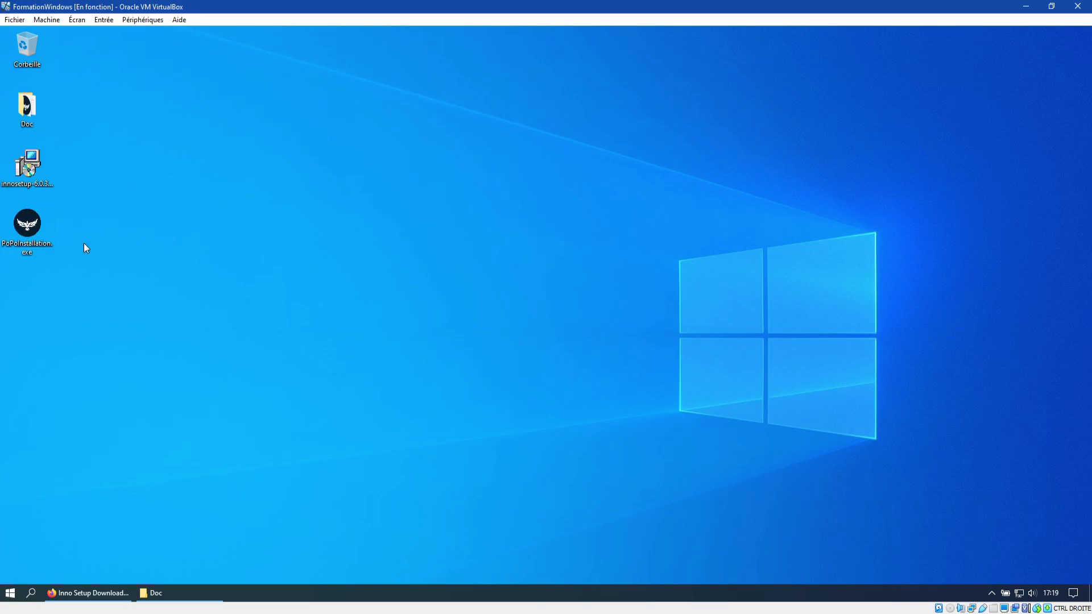
Step: Open and close the Doc folder, then launch PoPoInstallation.exe from the desktop
double_click(27, 108)
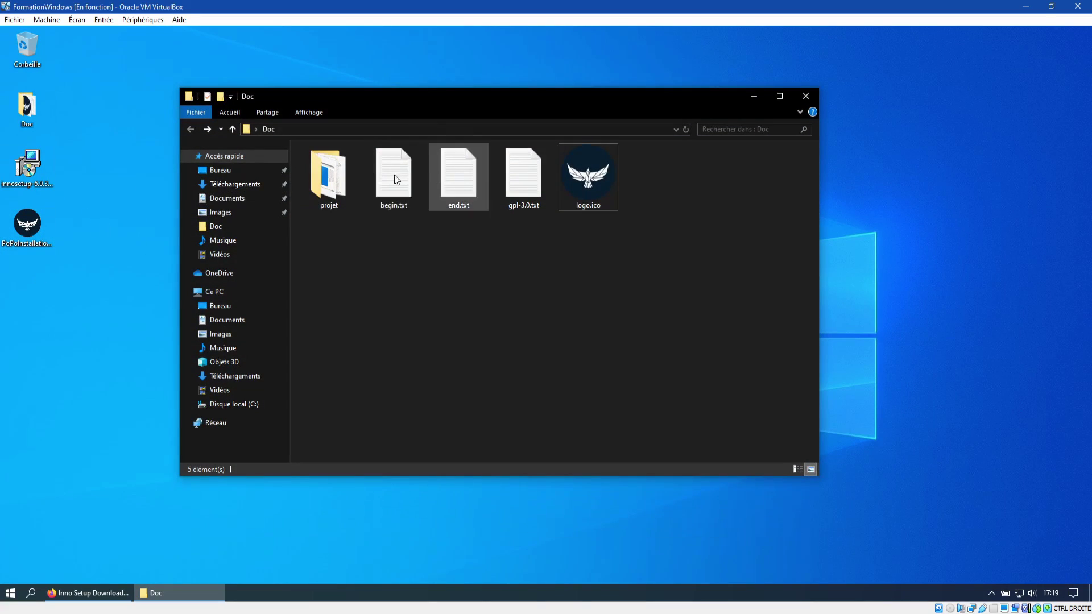
click(804, 95)
key(p)
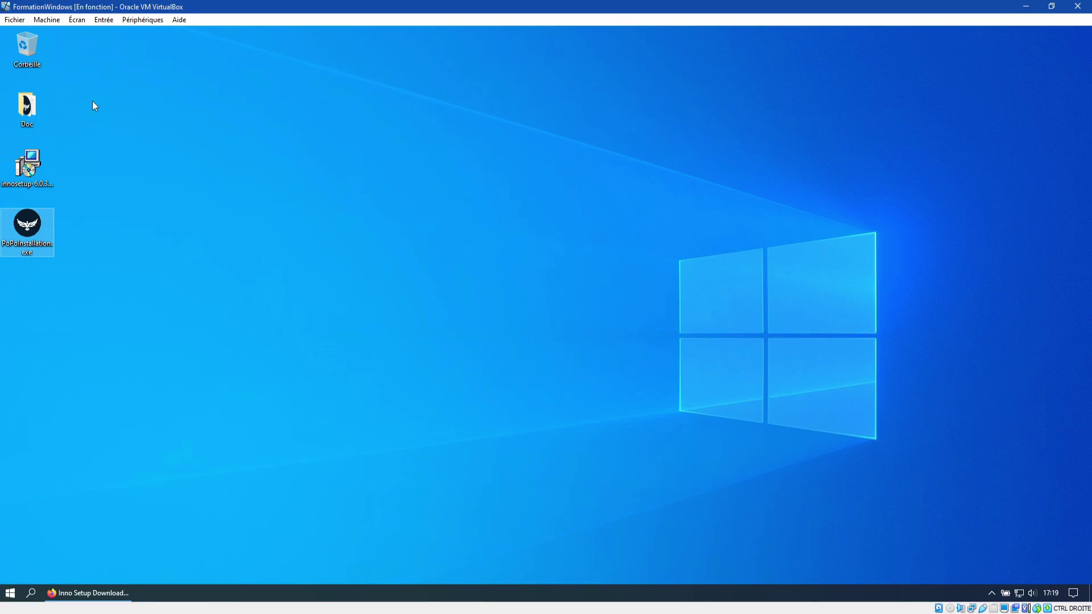
mouse_move(33, 107)
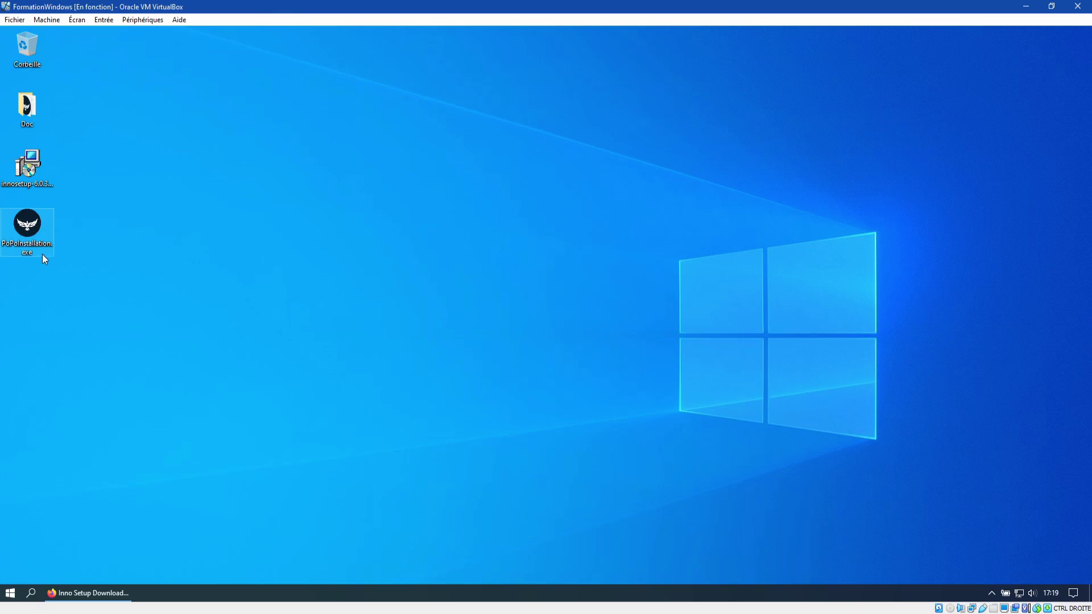
double_click(42, 241)
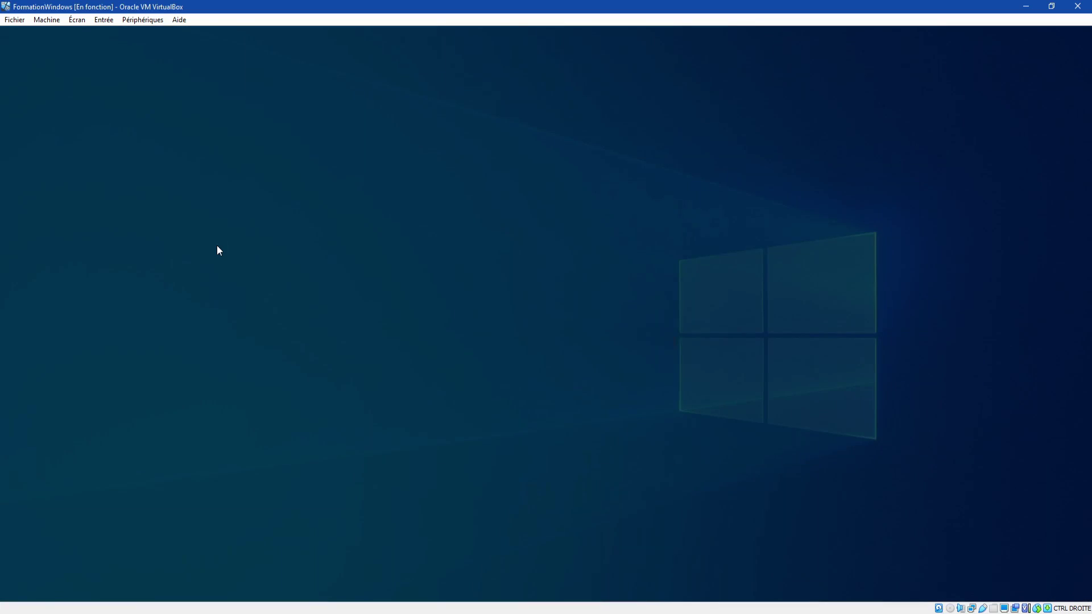
Step: Approve the administrator prompt with the admin password and keep Français as installer language
text(•••••)
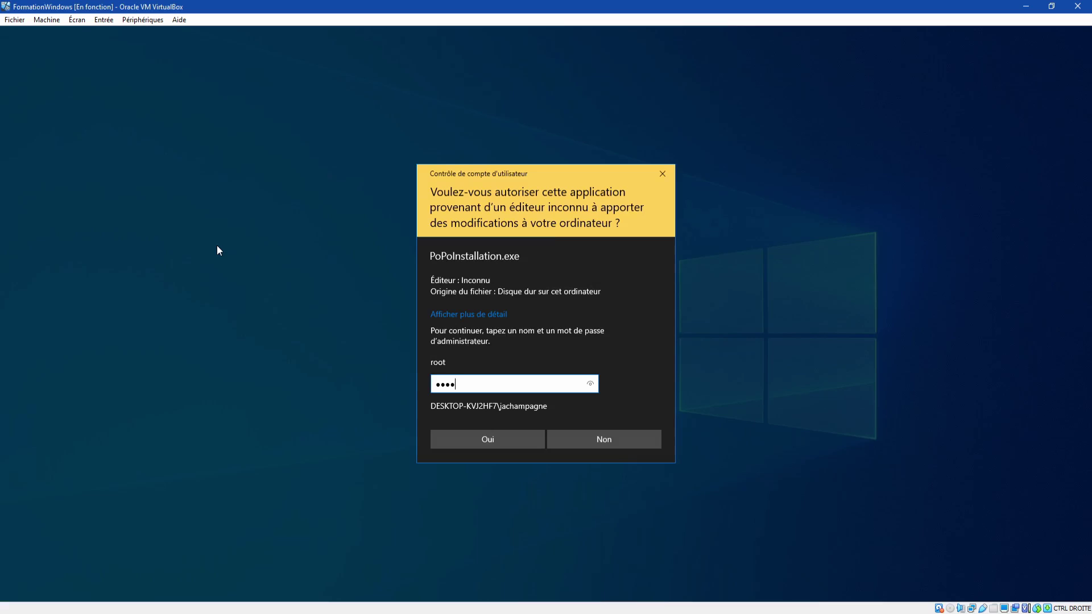
key(Return)
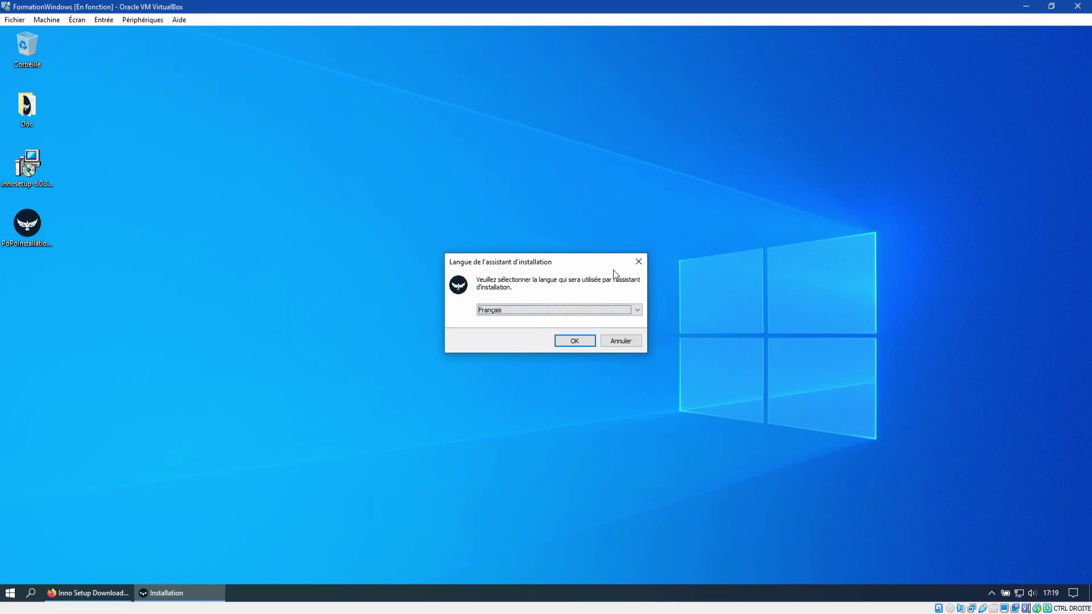
drag(589, 261, 507, 235)
click(555, 284)
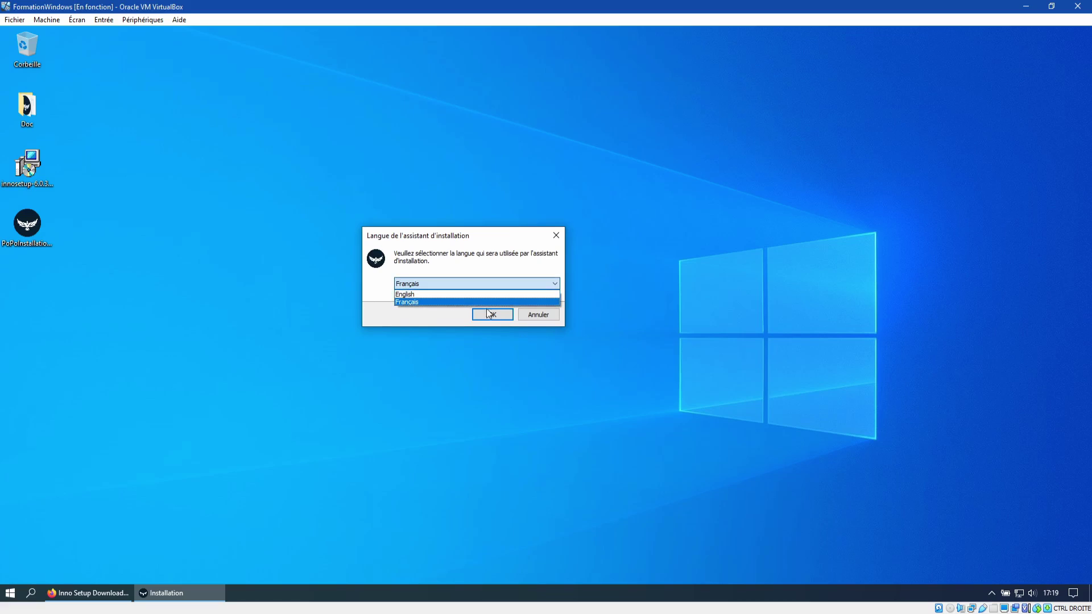
click(345, 299)
click(508, 315)
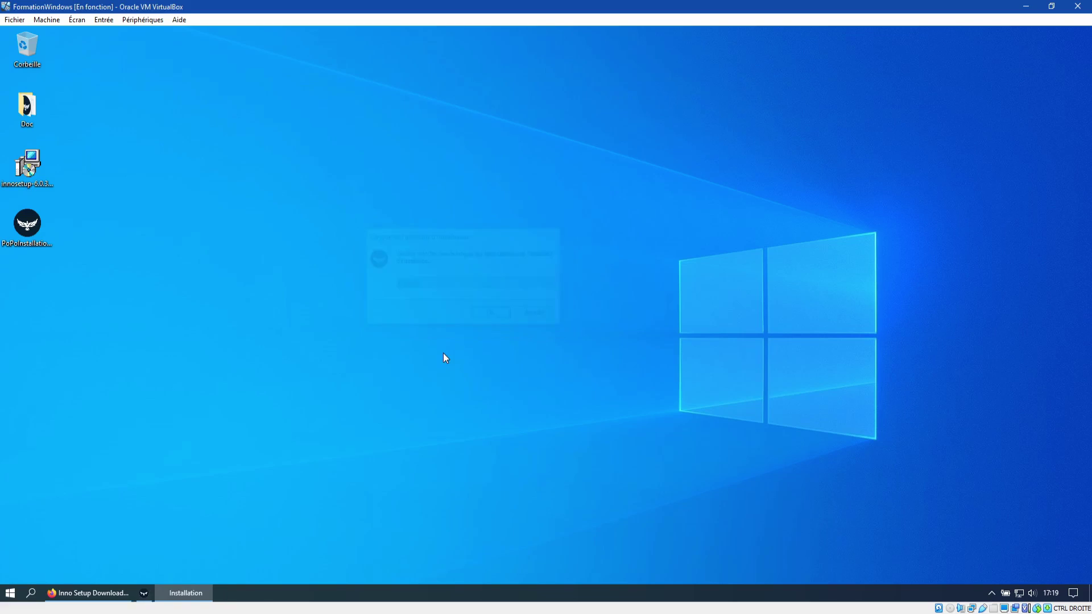
Step: Accept the licence agreement and continue
mouse_move(532, 180)
mouse_down()
mouse_move(398, 126)
mouse_move(441, 130)
mouse_move(531, 178)
mouse_up()
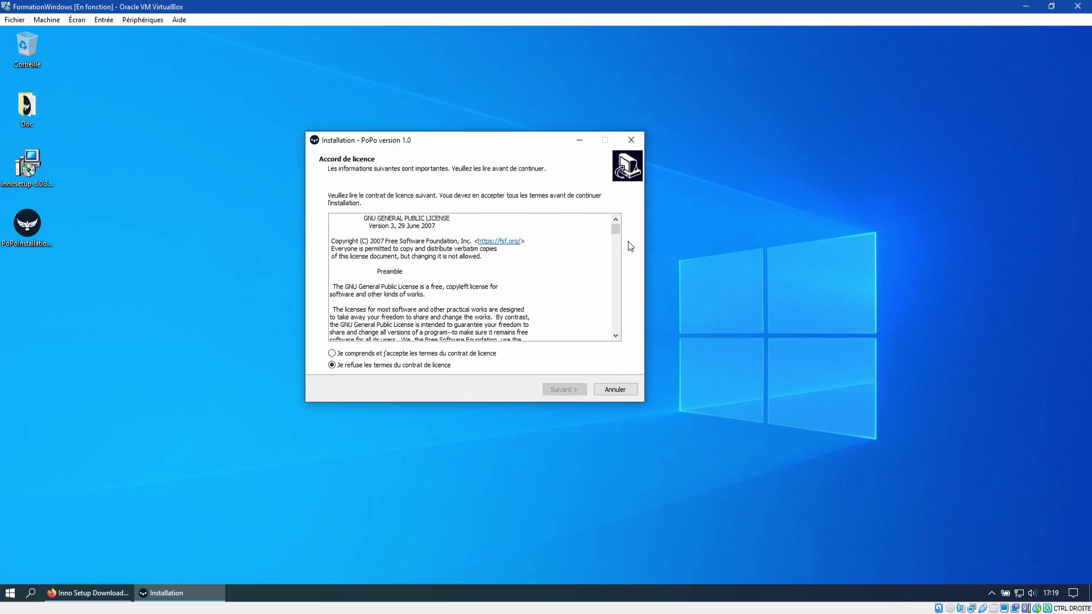
drag(618, 230, 620, 342)
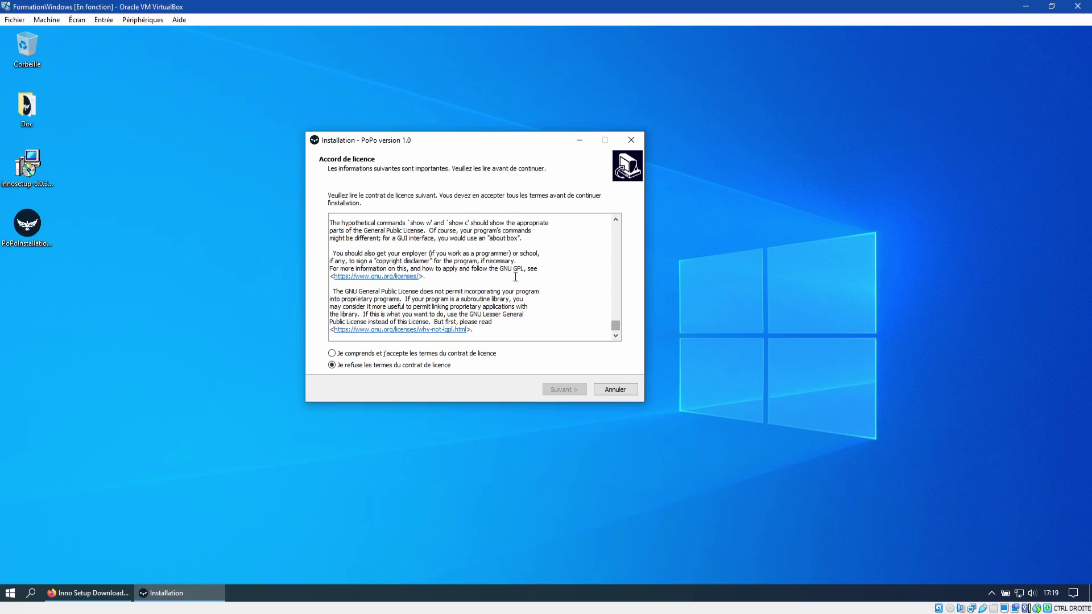
click(371, 354)
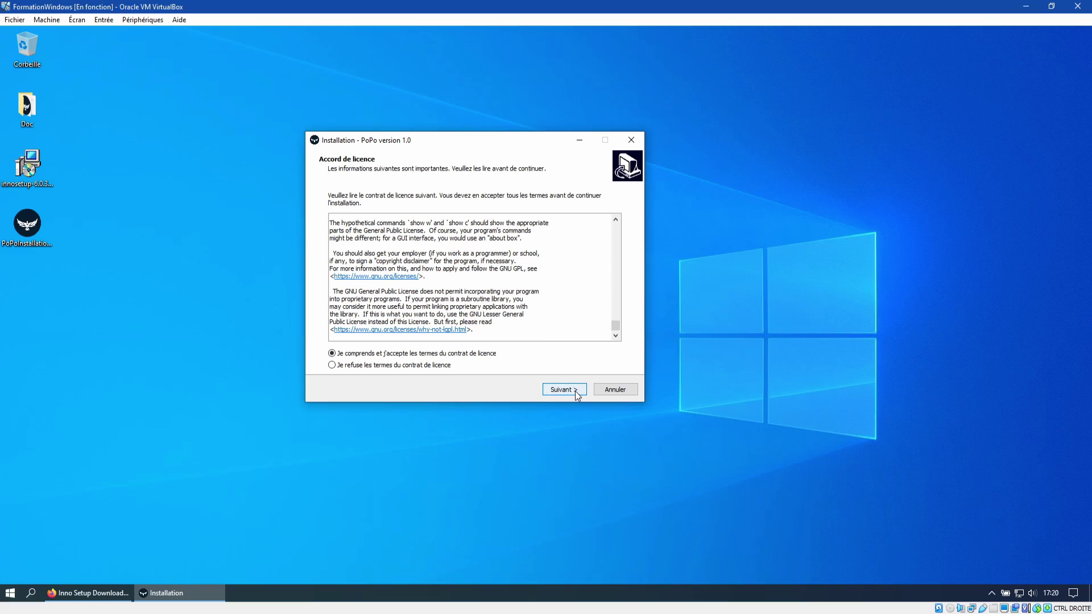
drag(615, 325, 635, 334)
click(571, 392)
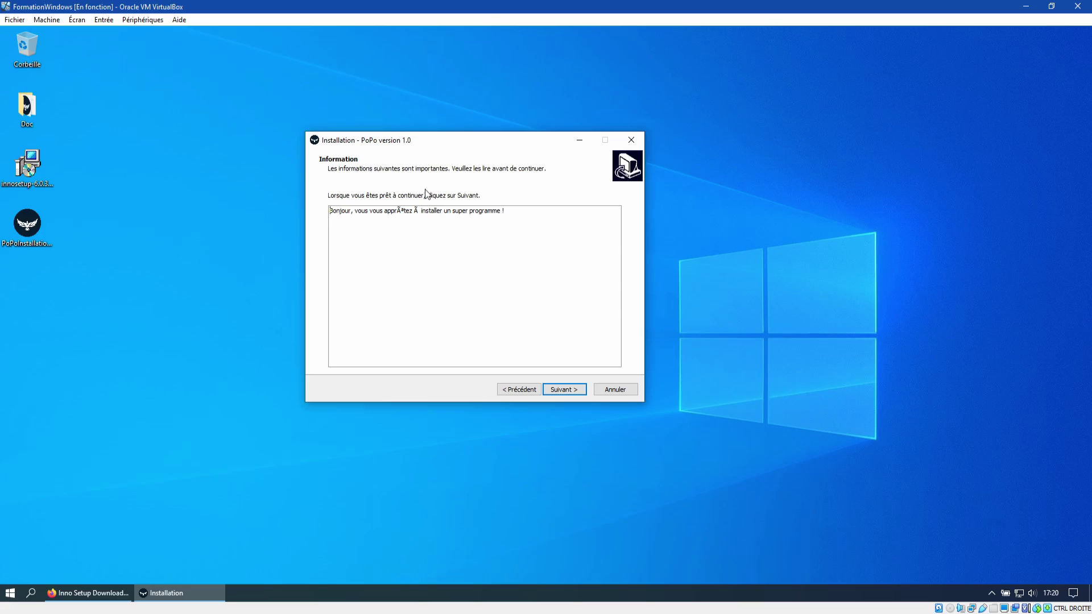
Step: Keep the PoPoProg destination folder and enable the PoPo desktop icon
drag(355, 215, 467, 212)
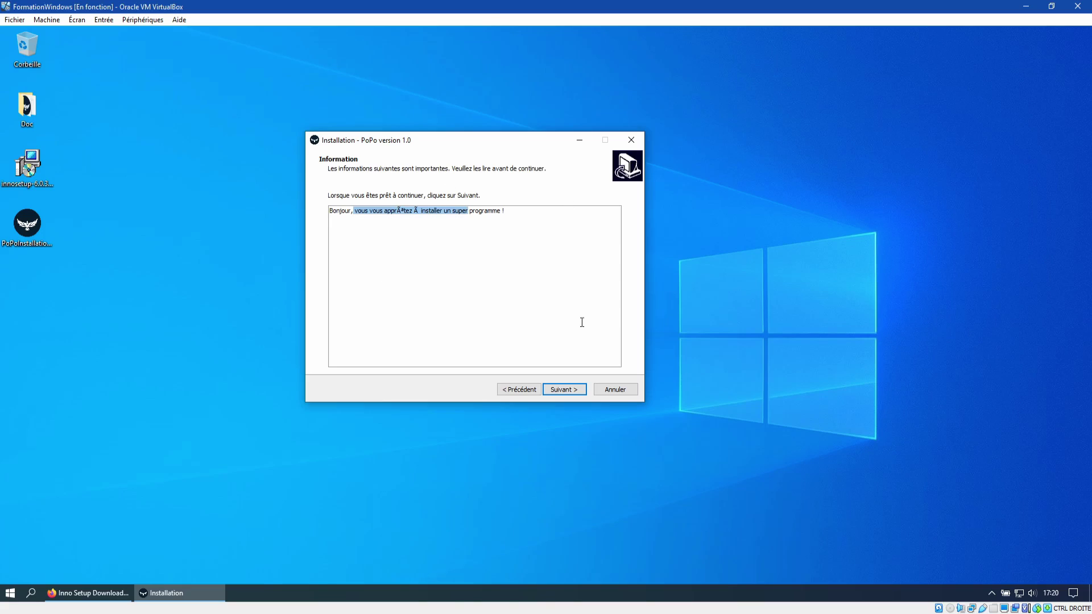
click(571, 391)
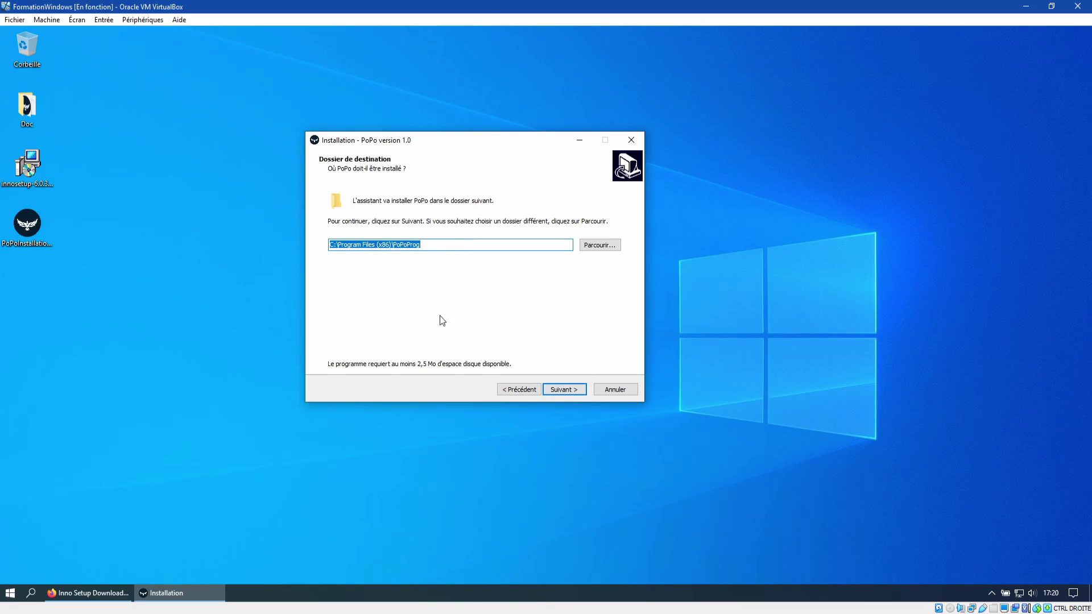
click(377, 244)
drag(347, 246, 394, 243)
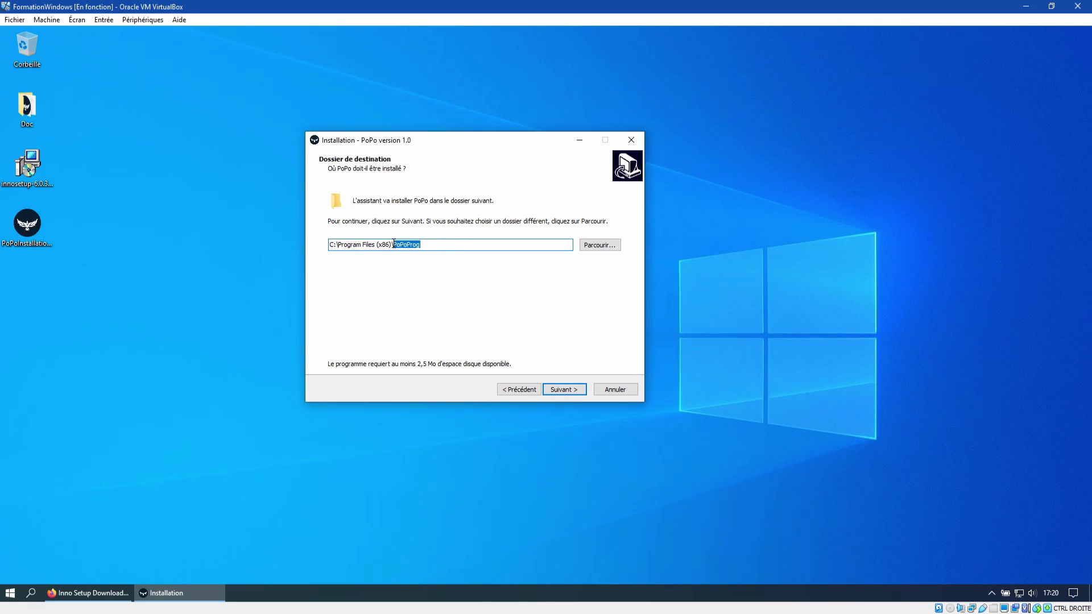
click(561, 389)
click(384, 233)
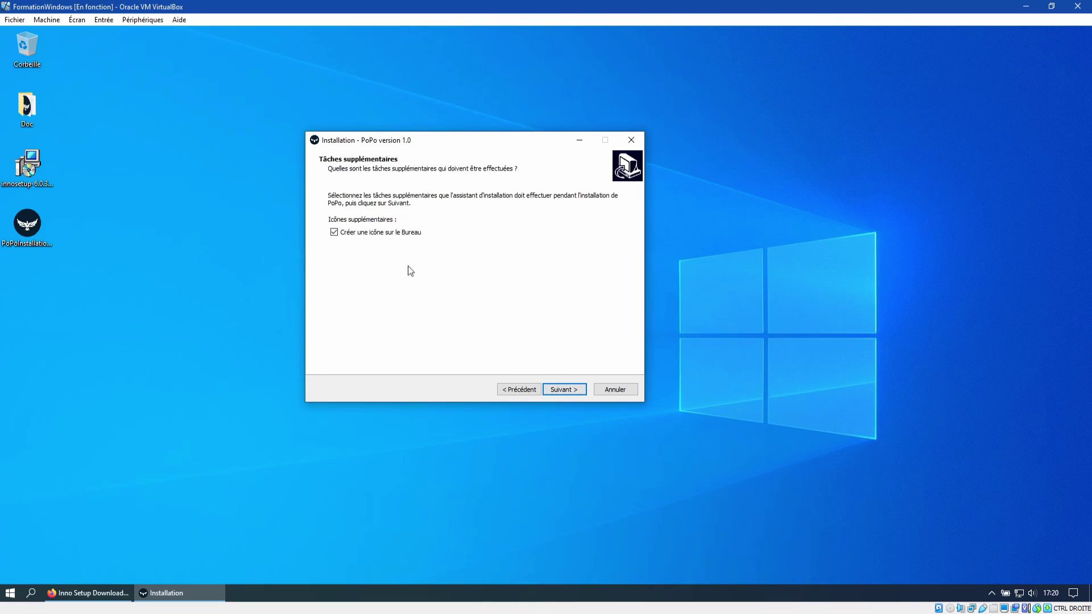
click(572, 390)
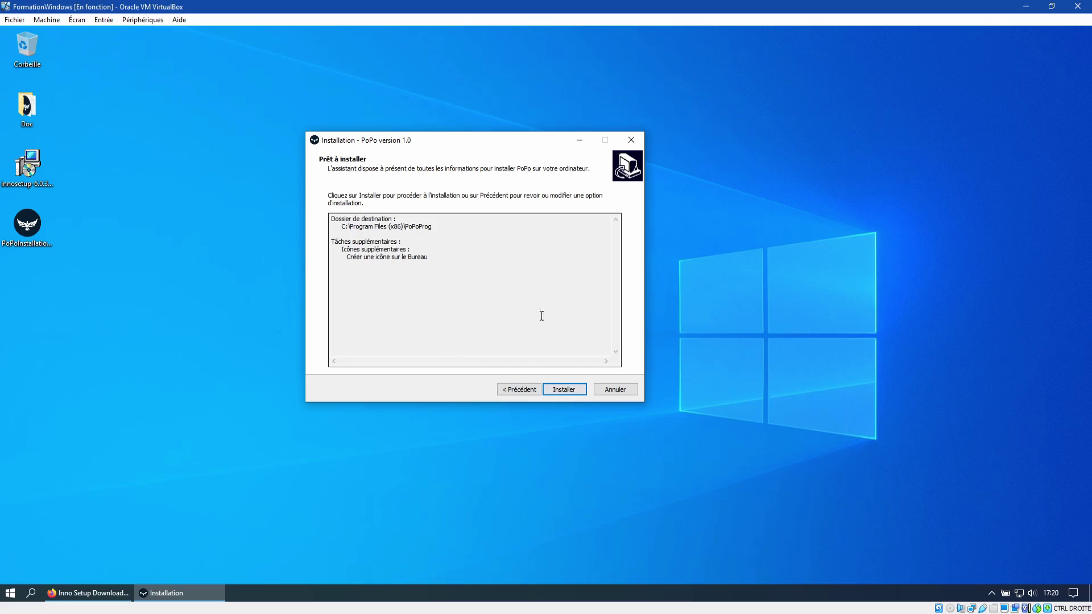
Step: Install PoPo, dismiss the PRANKED message, untick Exécuter PoPo, and finish
click(567, 390)
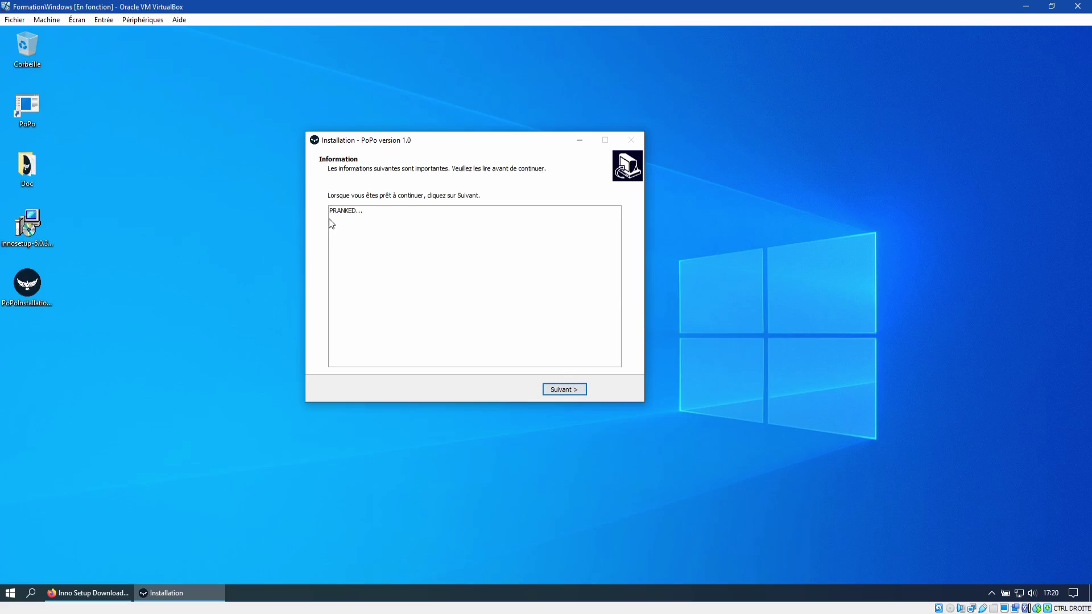
click(568, 390)
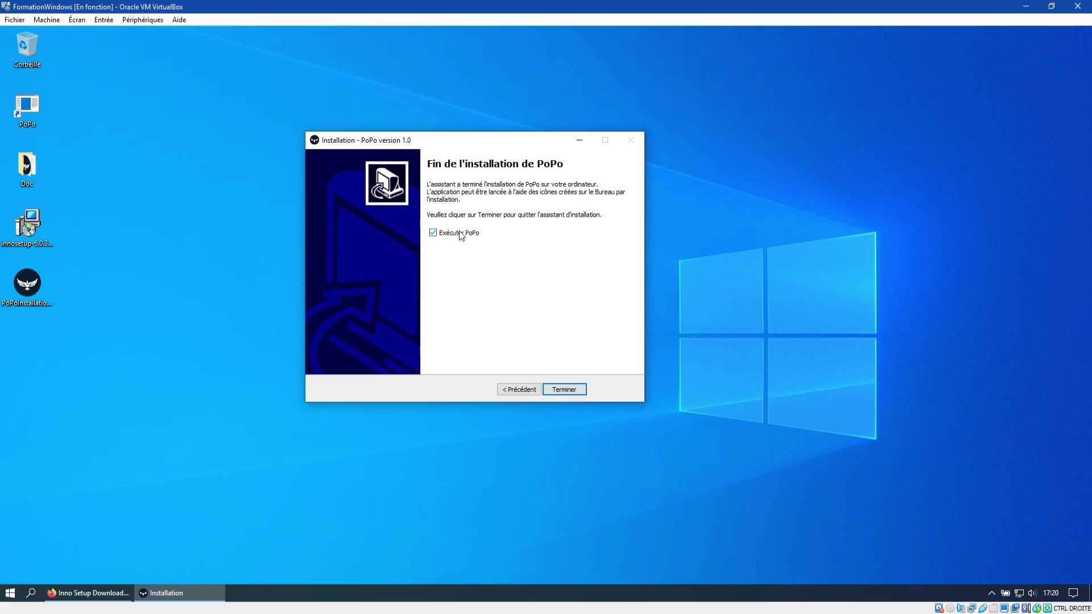
click(434, 233)
click(560, 391)
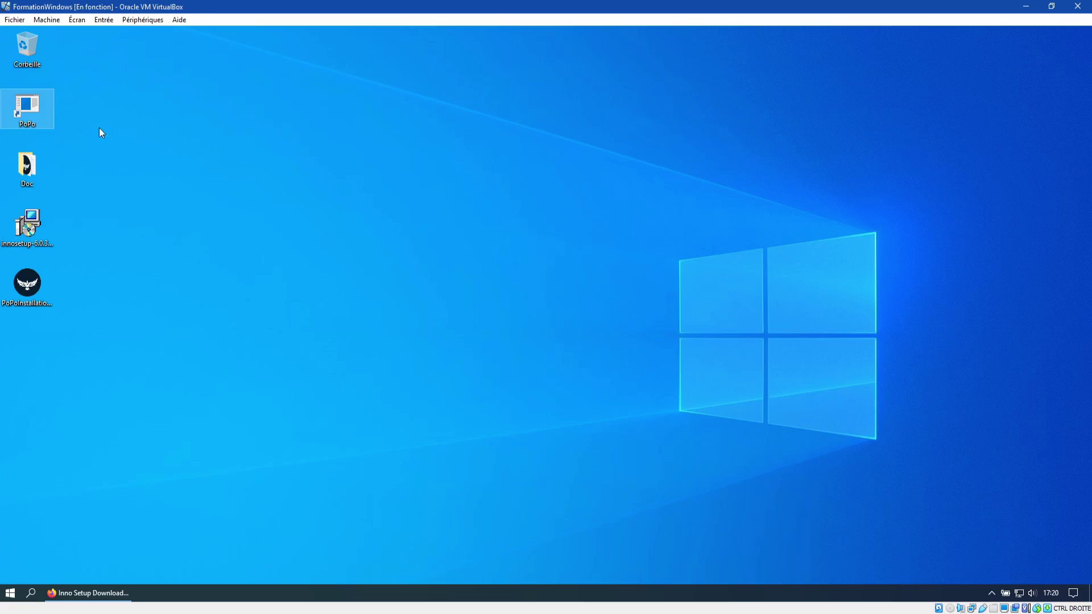
Step: Check game.exe in the Doc\projet folder, close it, and dismiss the Start menu
double_click(27, 166)
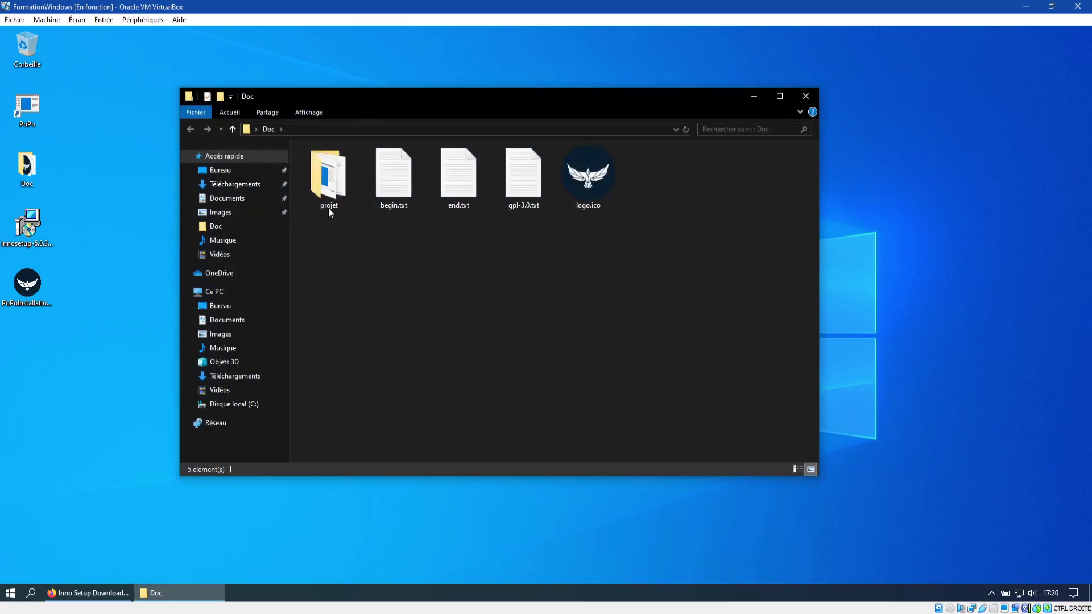
double_click(329, 207)
click(373, 171)
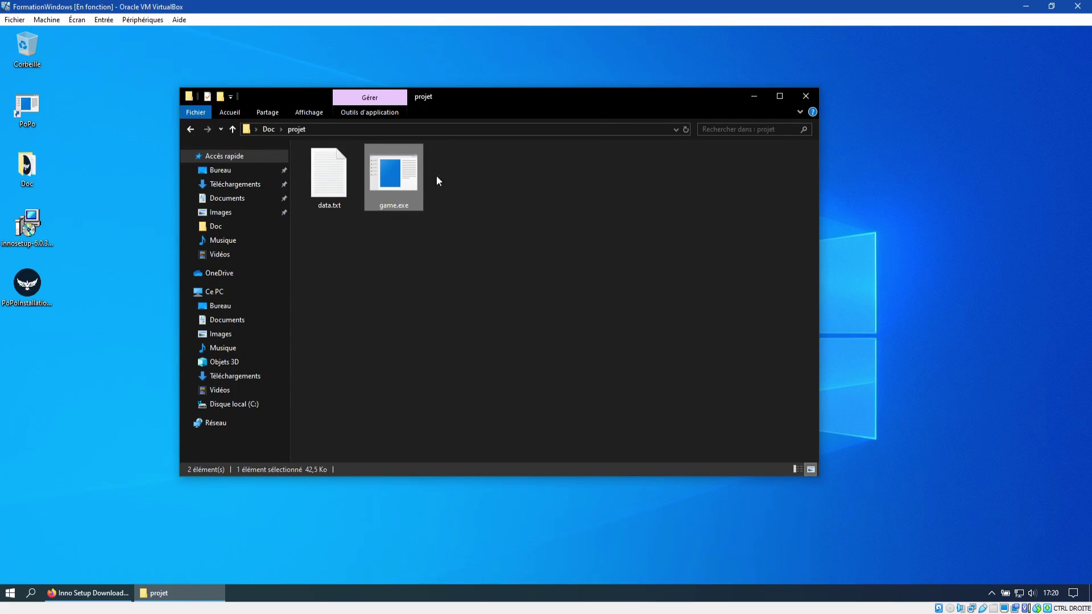
click(436, 151)
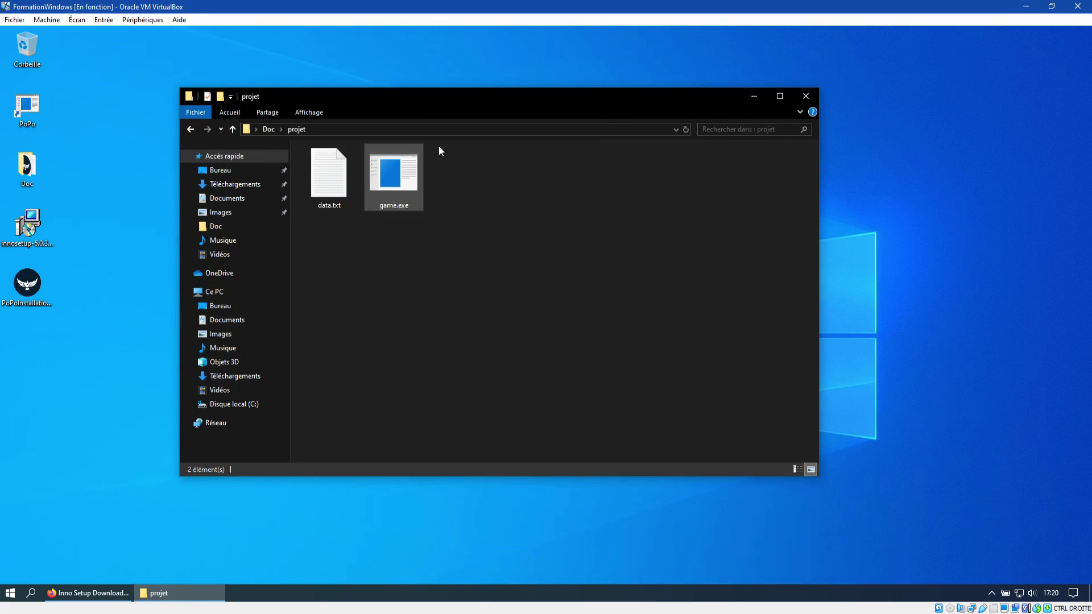
click(806, 100)
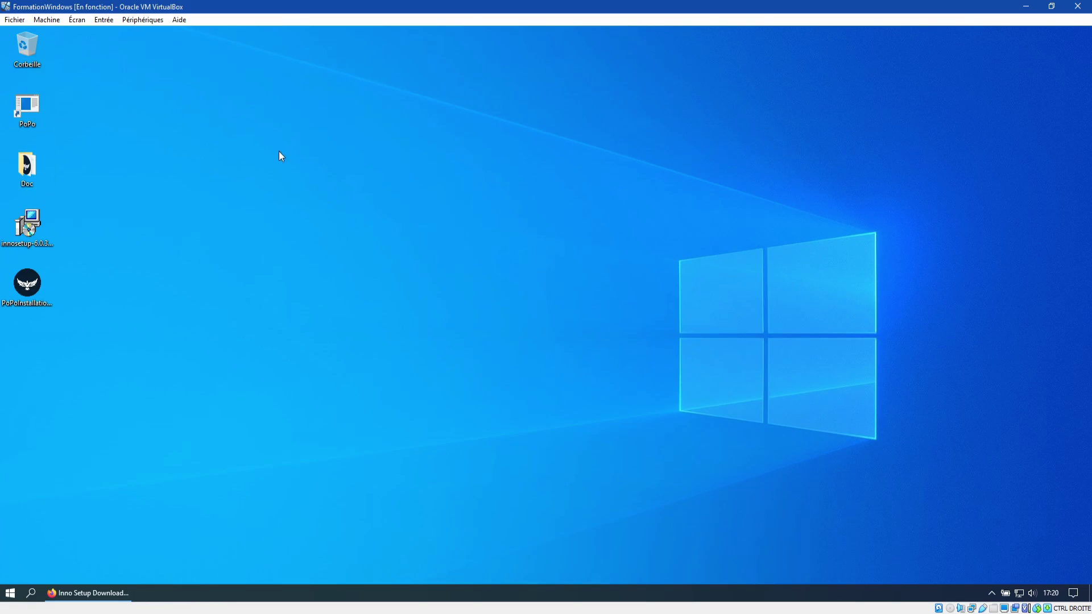
click(10, 593)
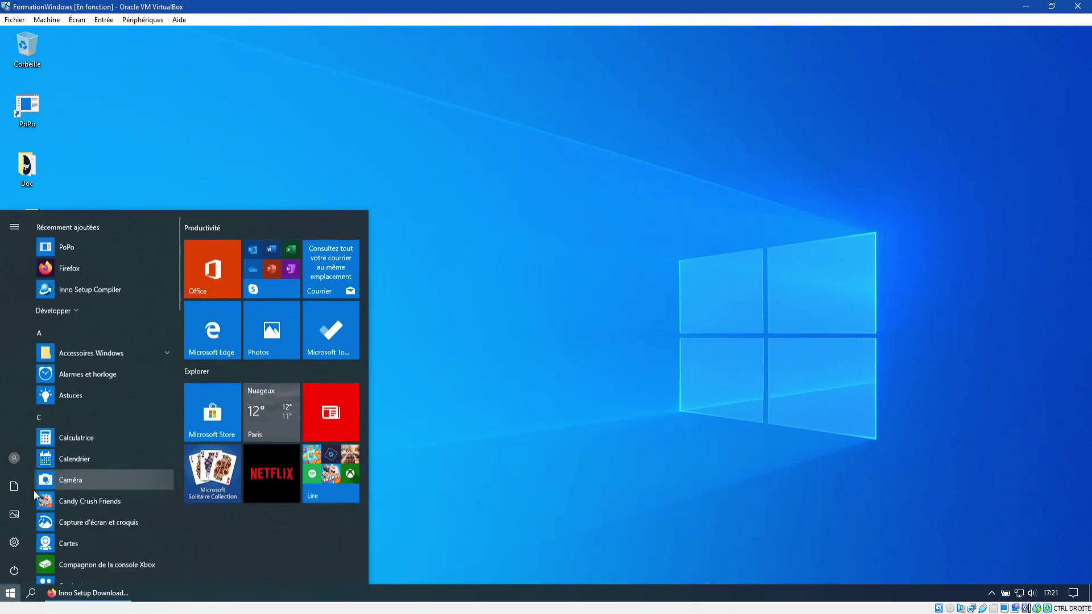
click(531, 361)
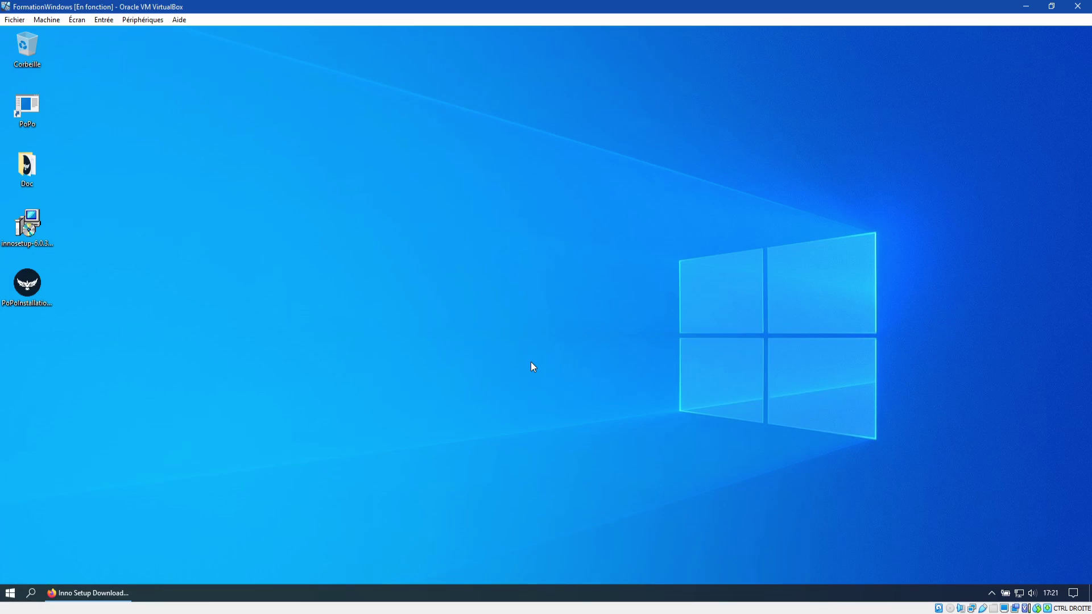
Step: Navigate a new File Explorer window to C:\Programmes (x86)\PoPoProg
key(super+e)
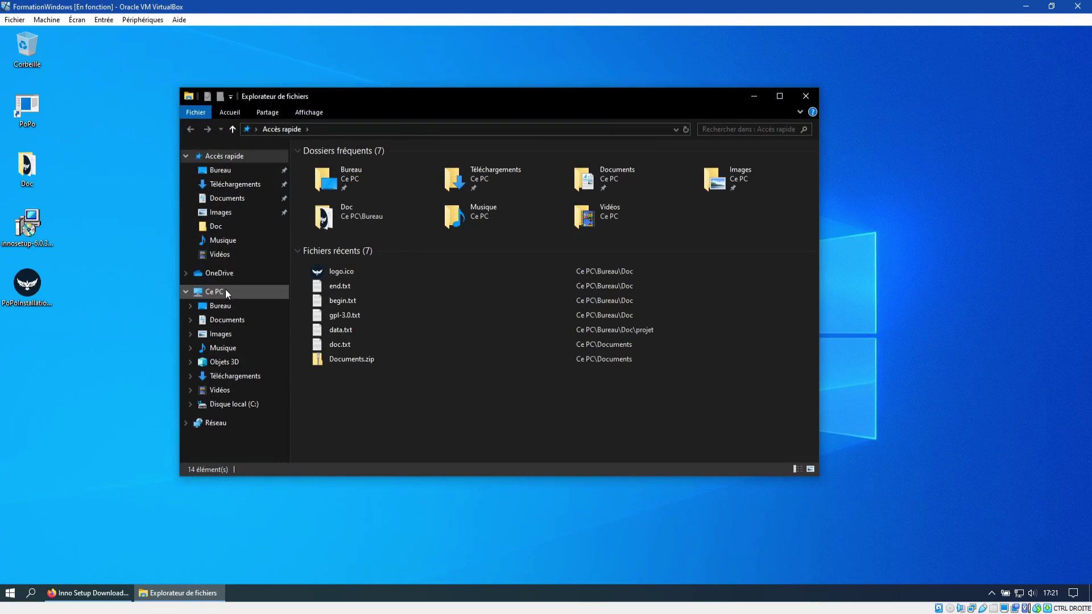
click(215, 291)
double_click(374, 292)
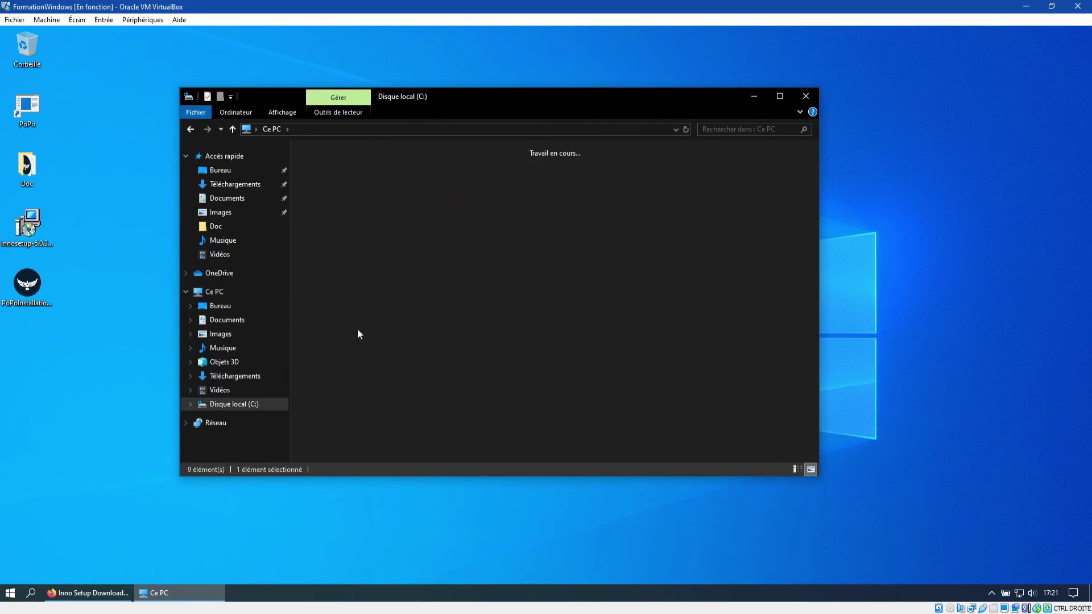
double_click(513, 176)
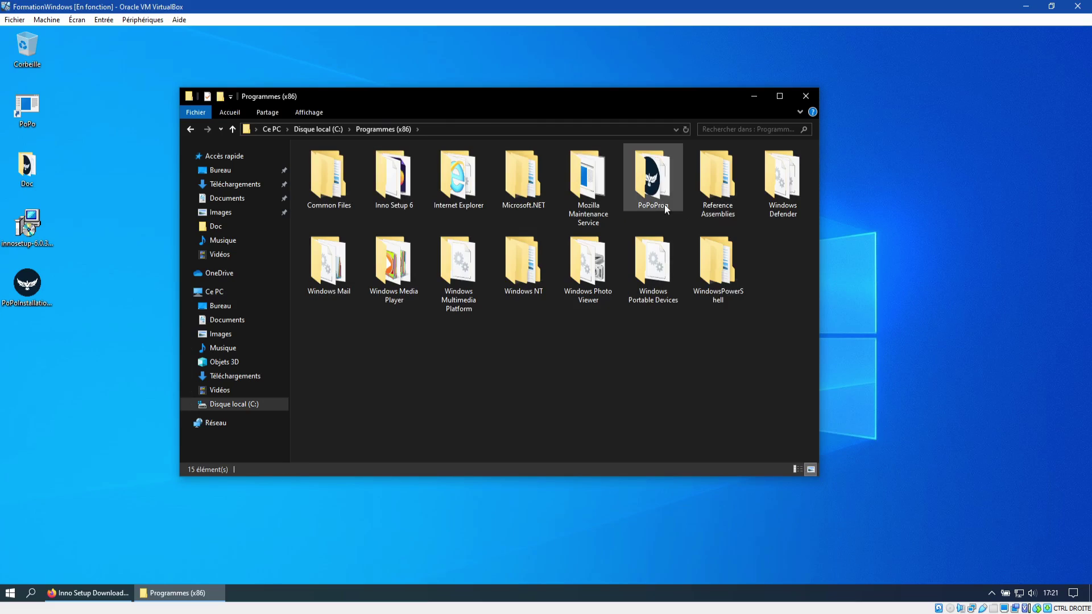
double_click(665, 206)
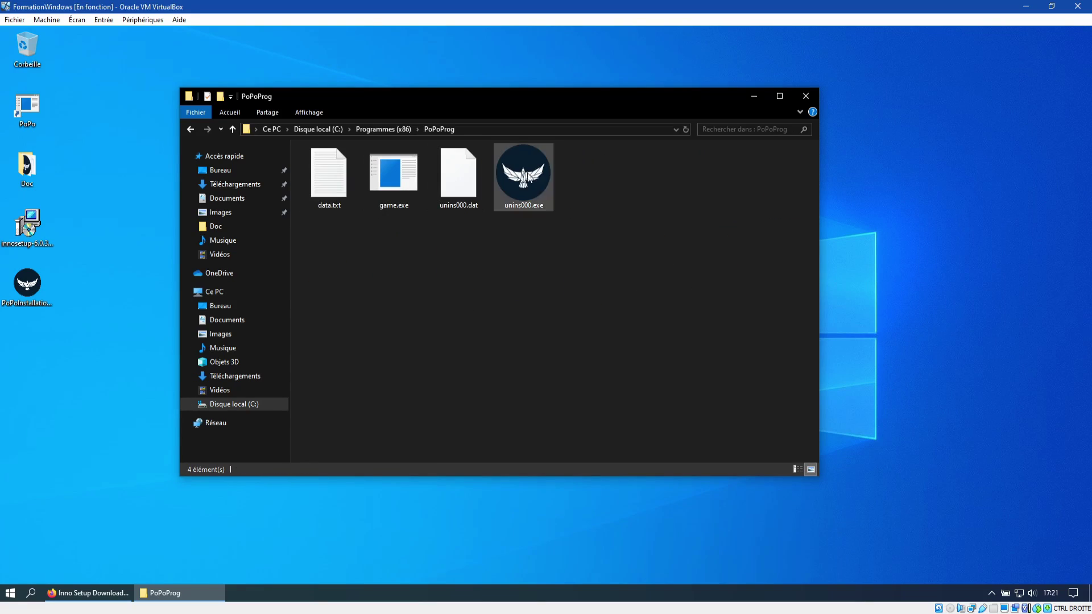
Step: Select unins000.exe, clear the selection, and close the PoPoProg window
click(471, 206)
click(535, 196)
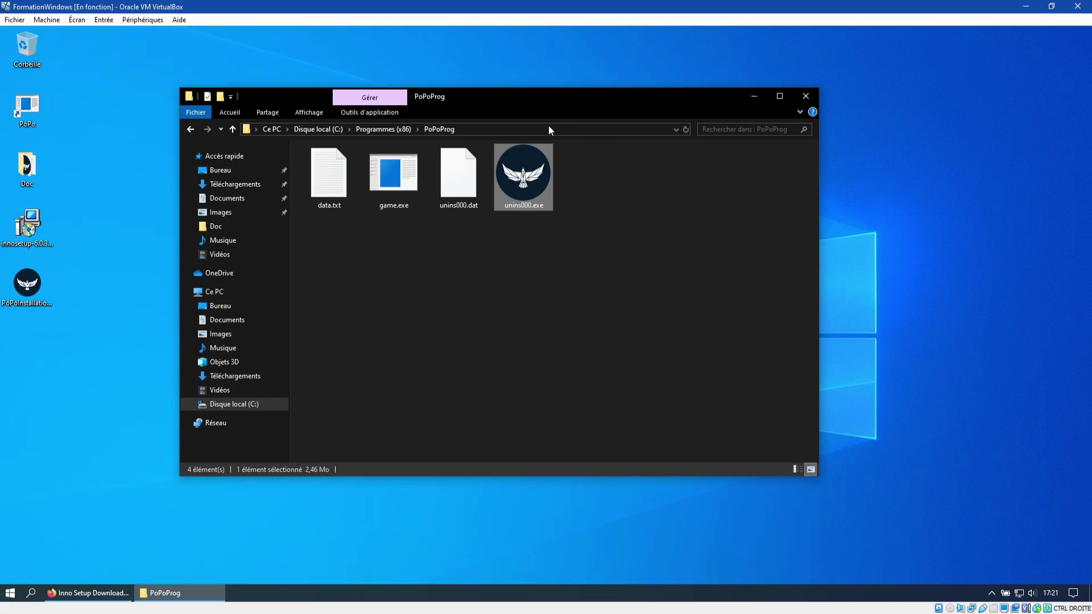
click(766, 144)
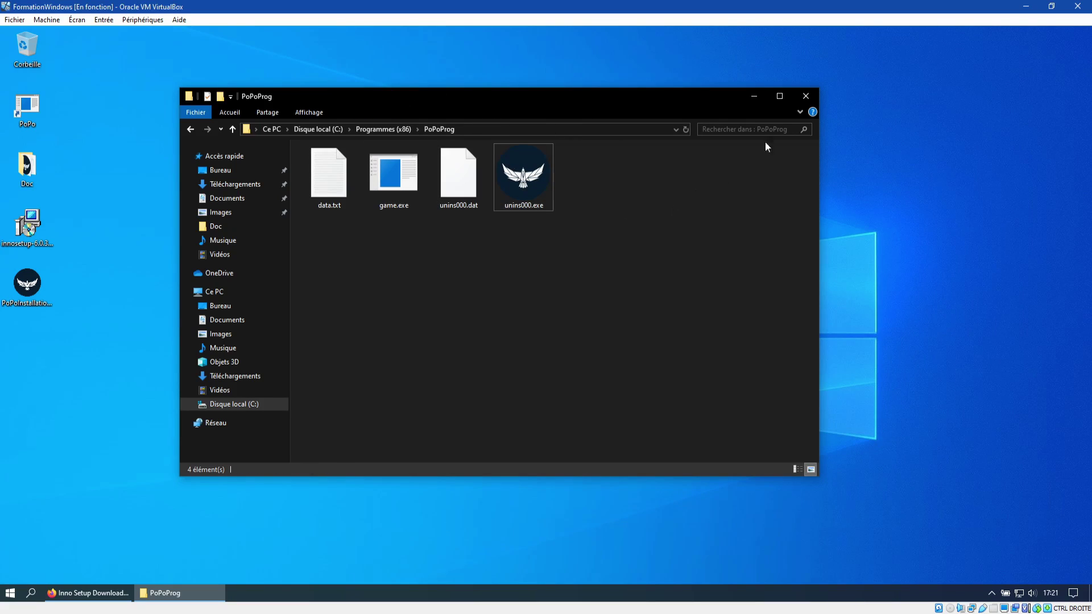
click(804, 98)
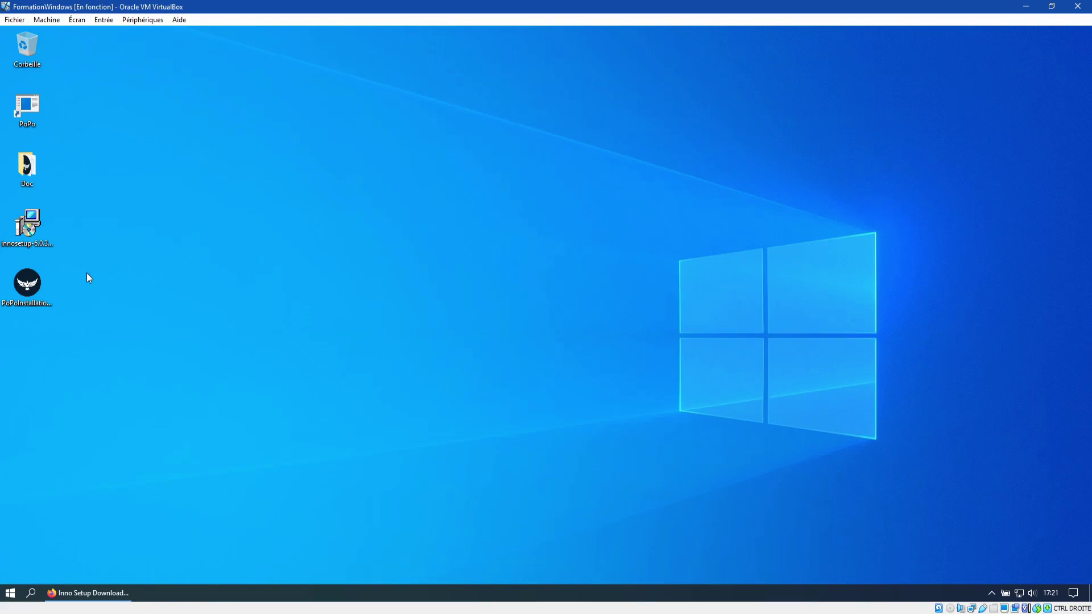
double_click(25, 110)
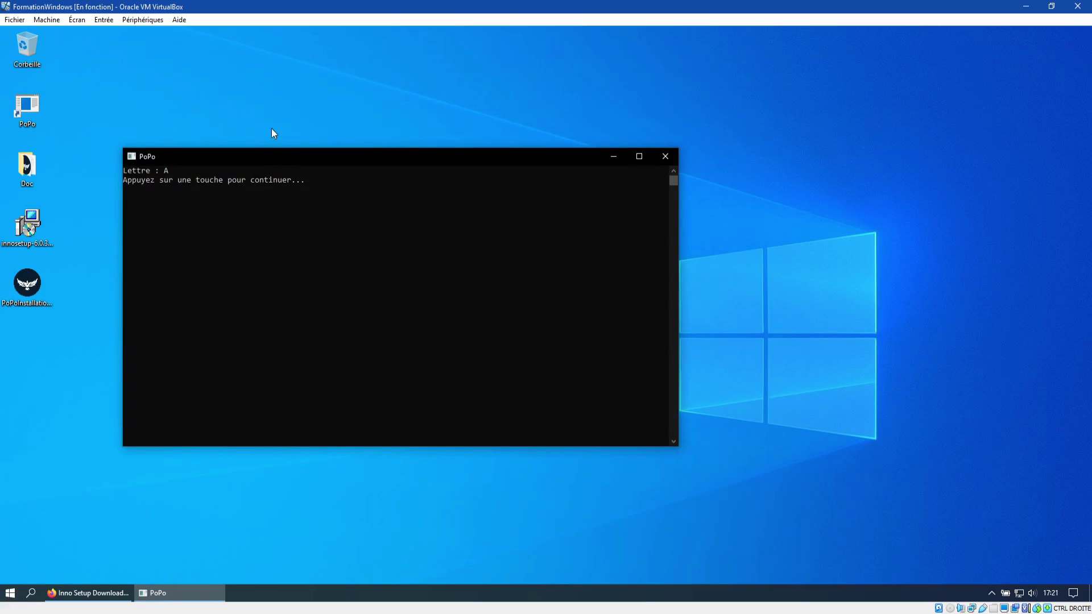
drag(273, 154, 334, 166)
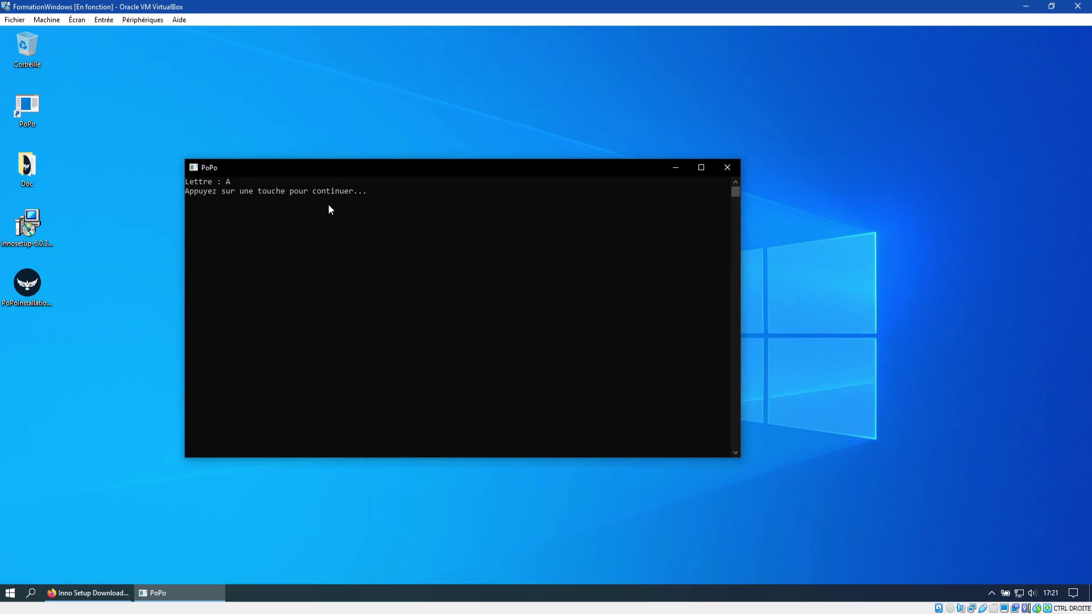
key(Return)
click(10, 593)
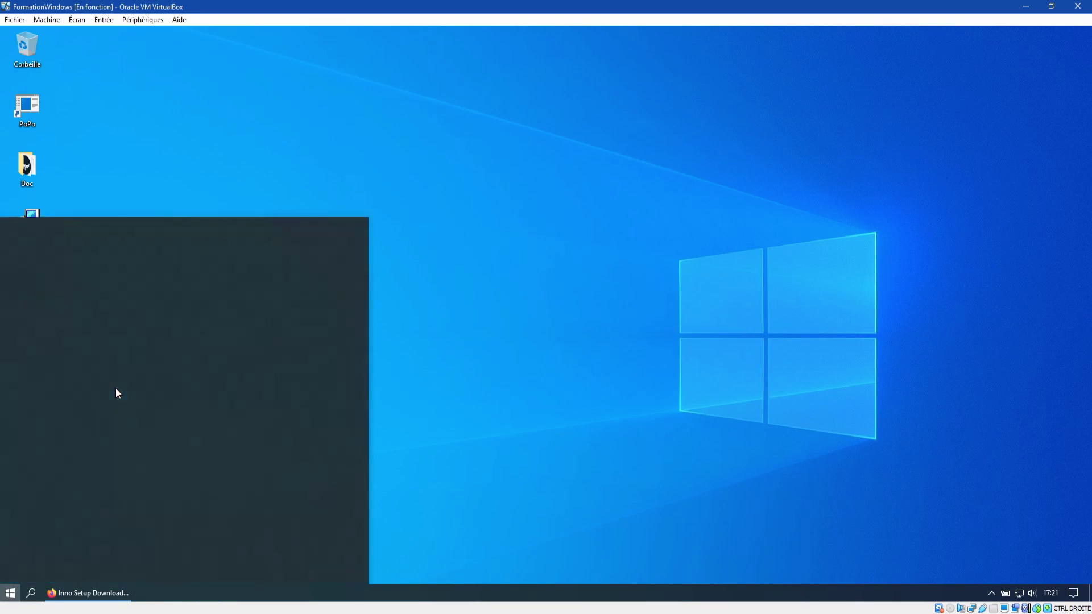
scroll(93, 401, down, 10)
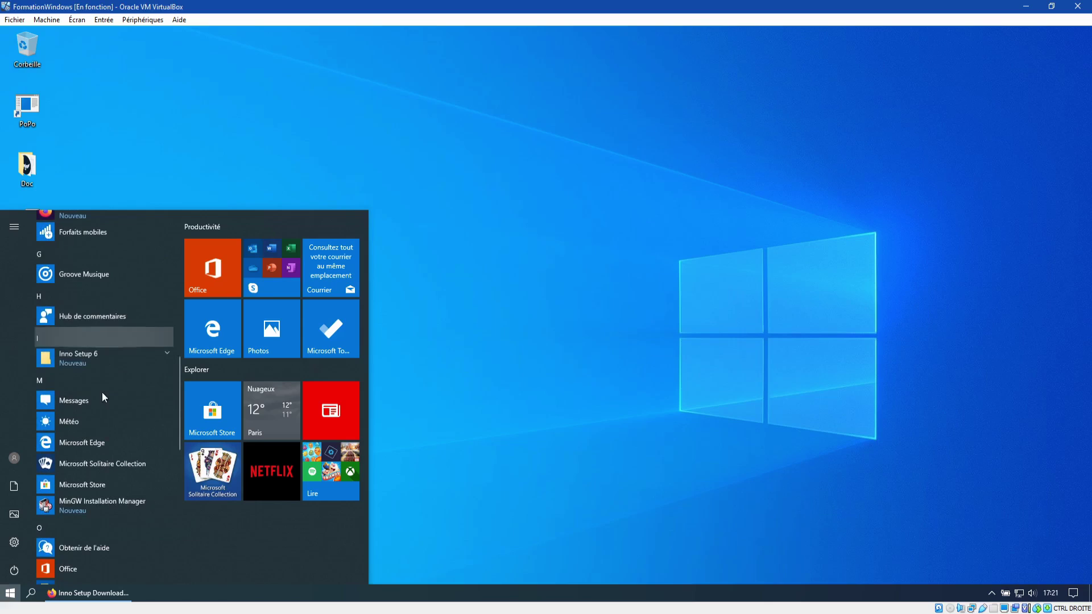
scroll(102, 391, down, 8)
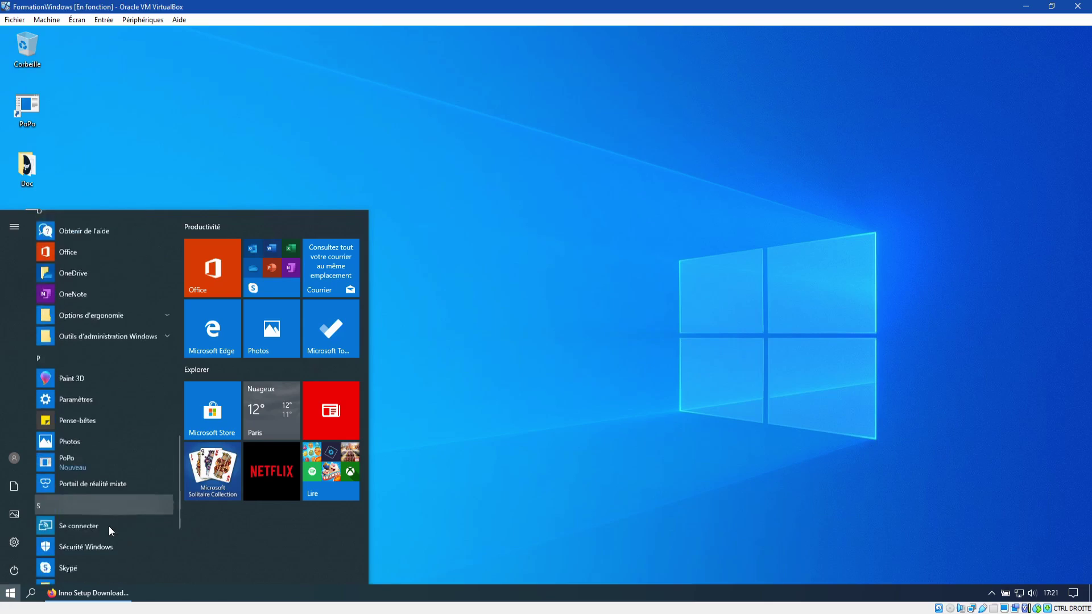
scroll(110, 531, down, 1)
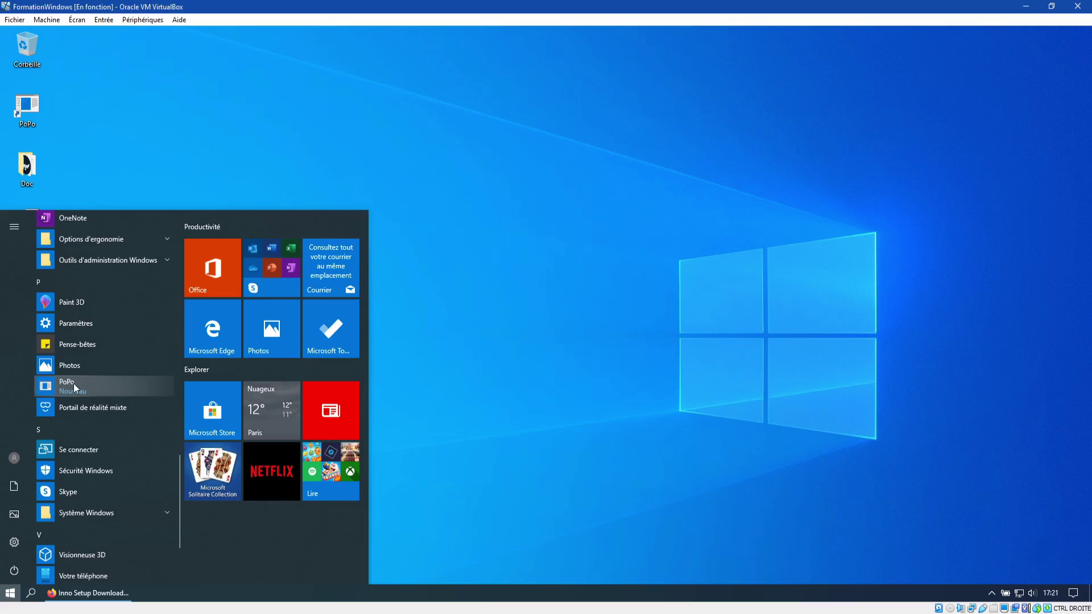
click(74, 385)
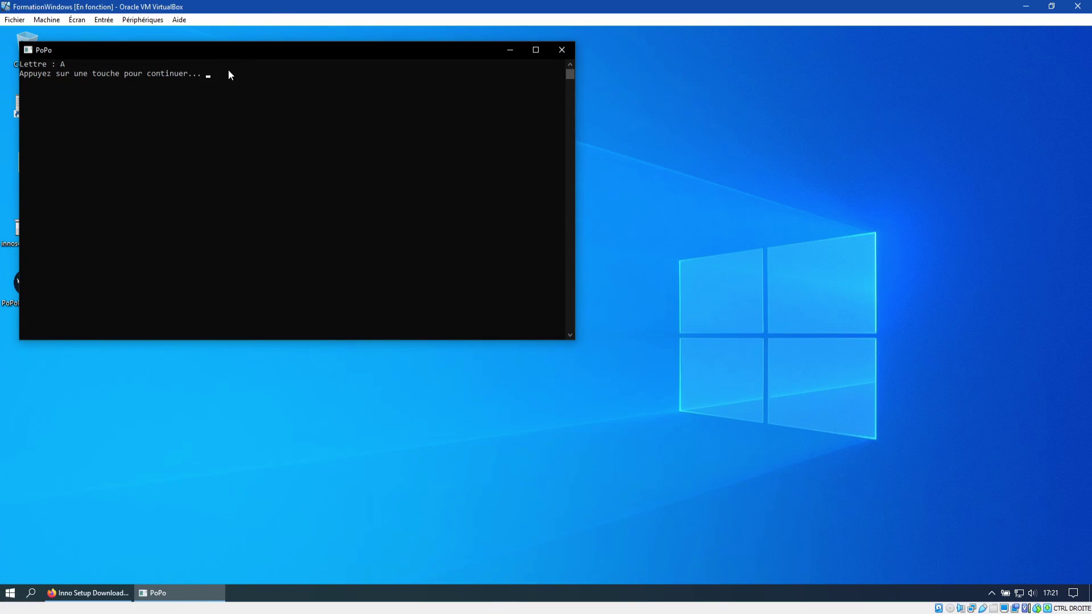
key(Return)
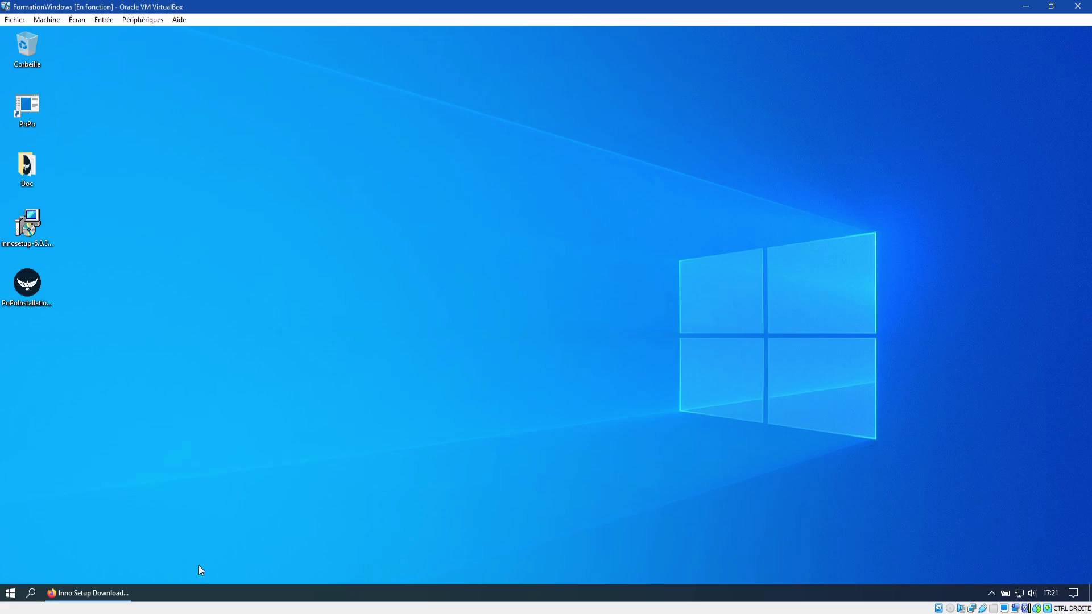
Step: In Apps & features, search for 'popo' and select the PoPo version 1.0 entry
right_click(12, 597)
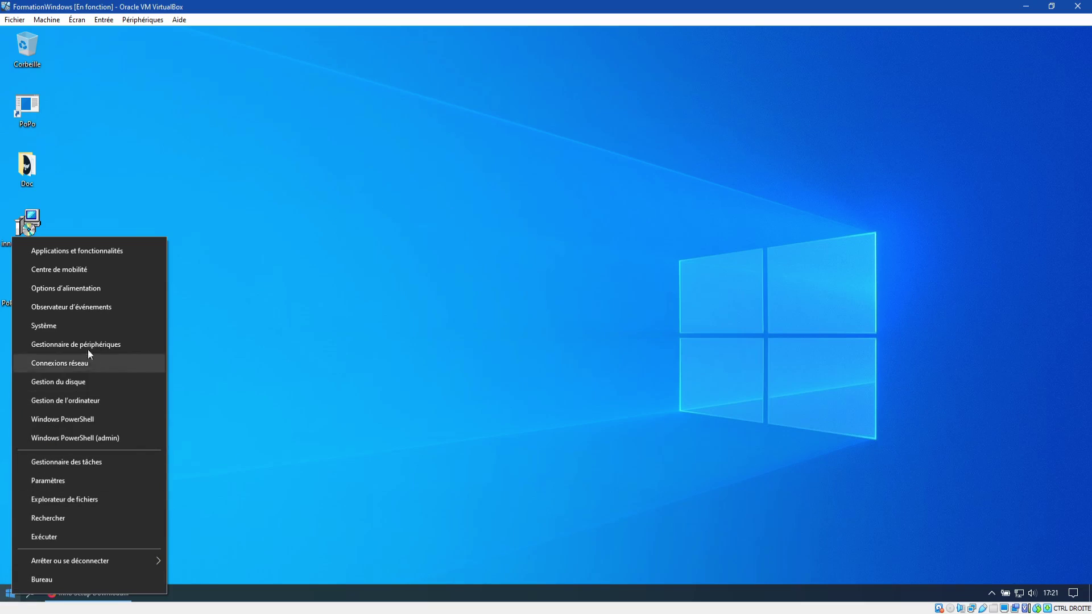
click(100, 255)
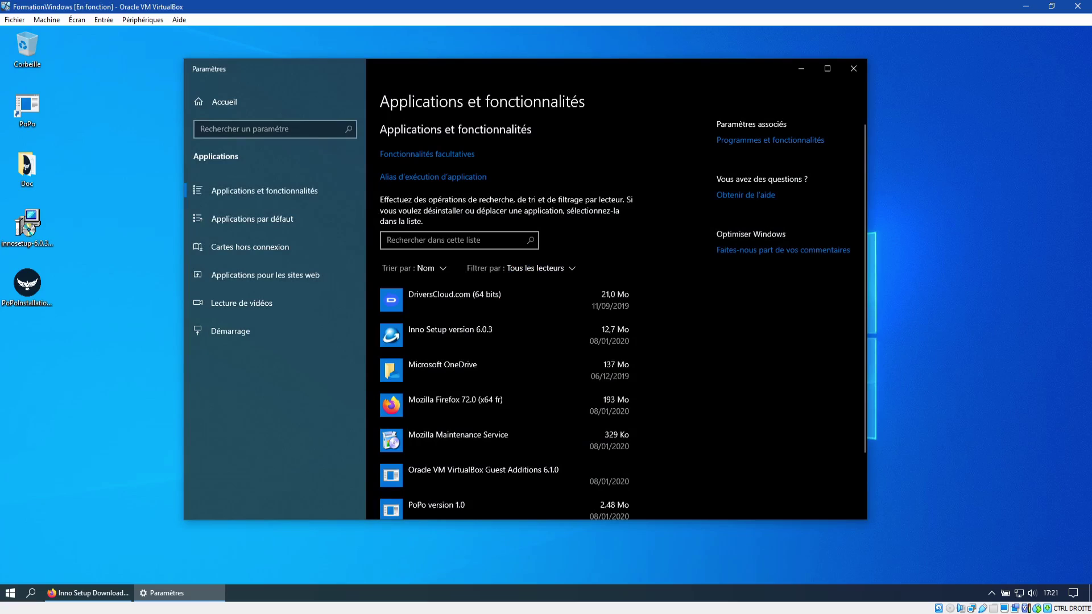
click(482, 242)
text(popo)
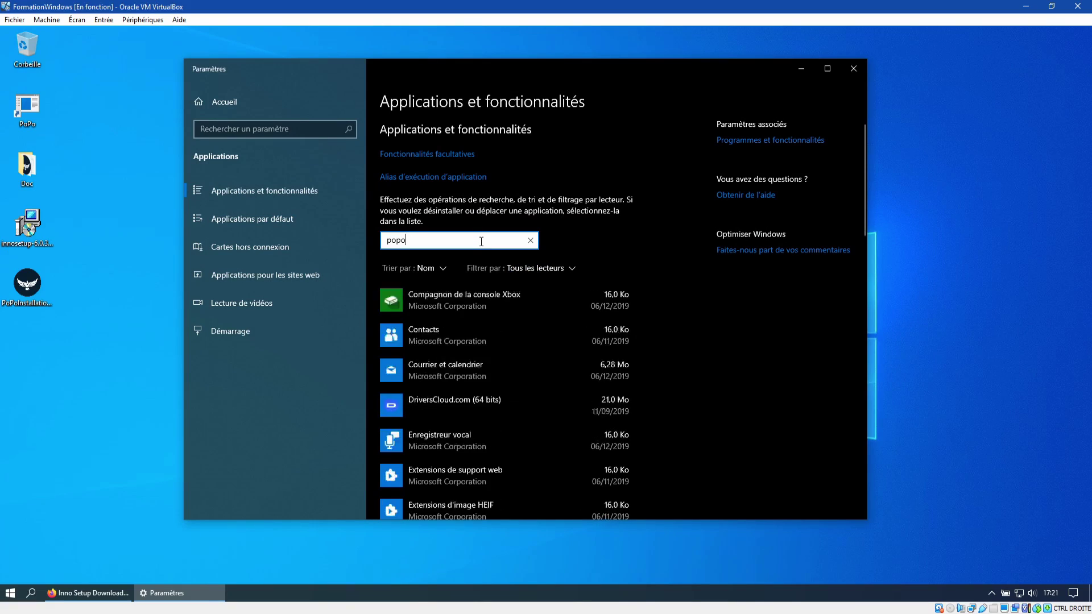
click(421, 301)
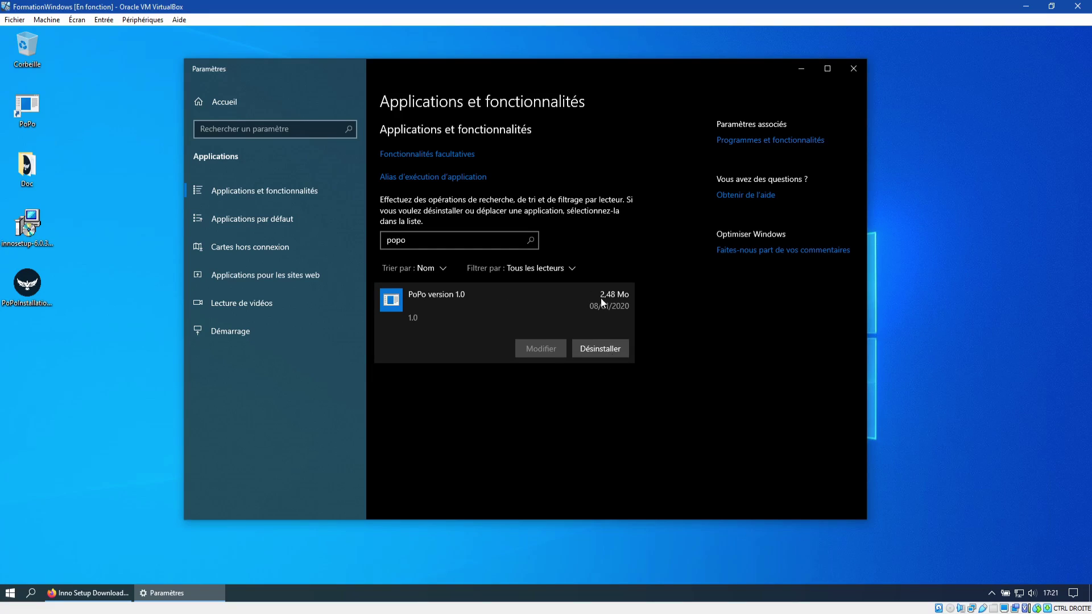
Step: Uninstall PoPo version 1.0 with the administrator password, confirm full removal, and close Settings
click(605, 349)
click(663, 318)
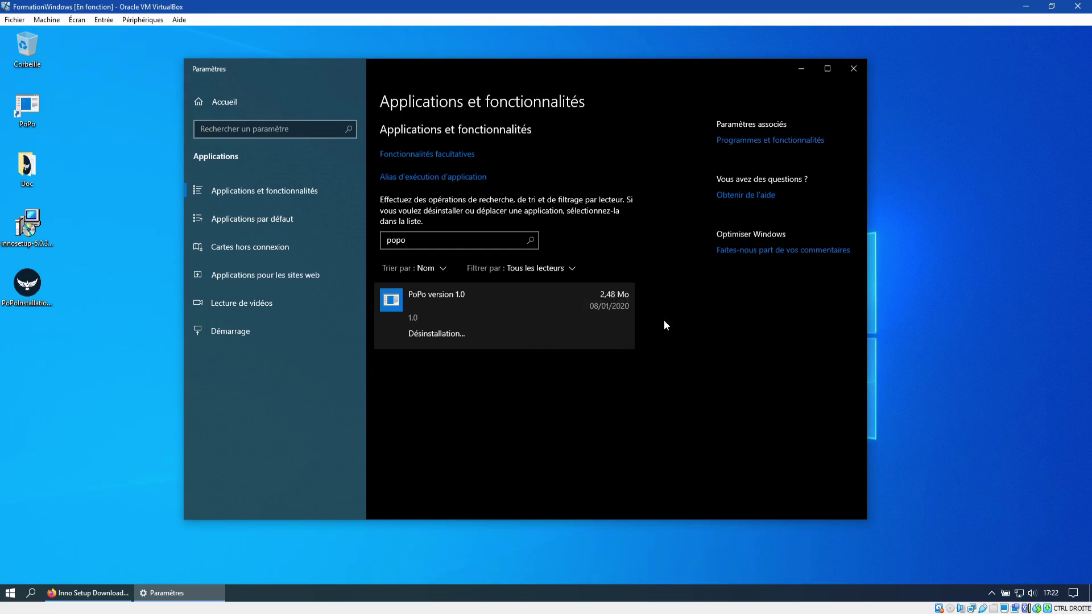
text(admin)
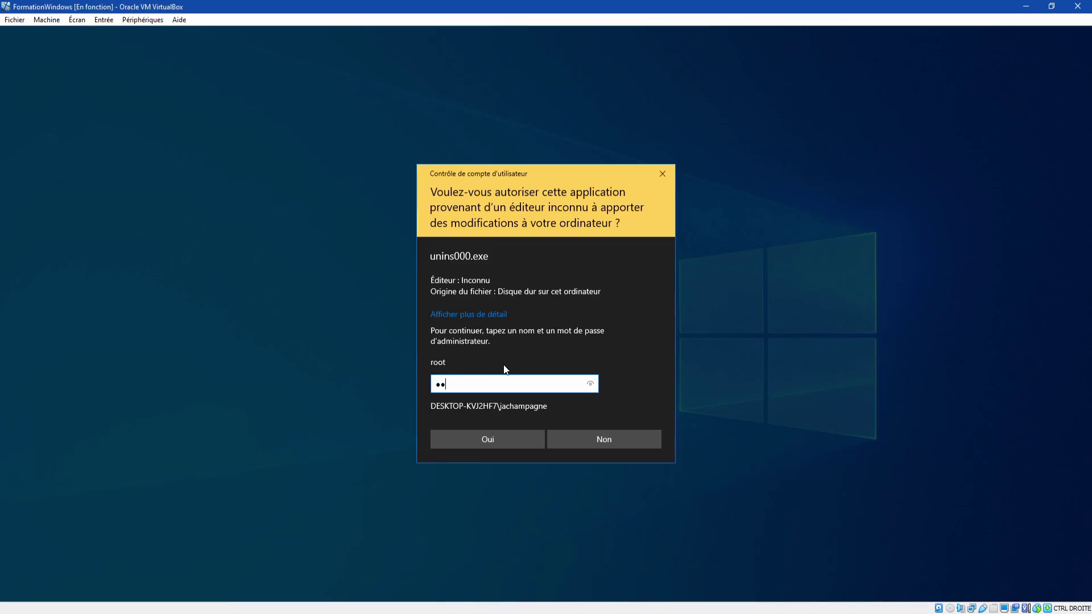
key(Return)
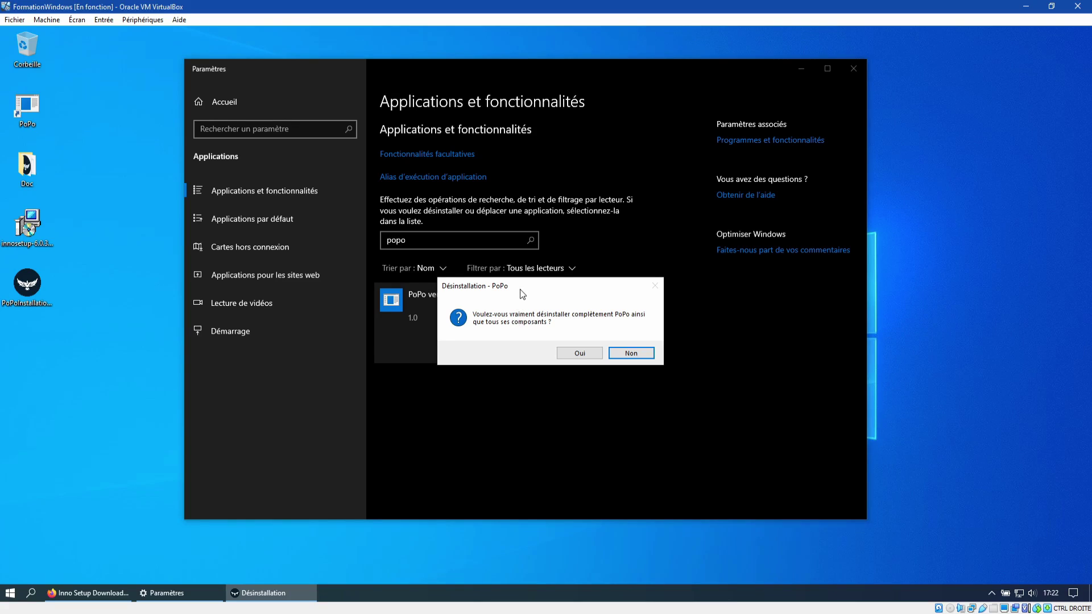
click(579, 354)
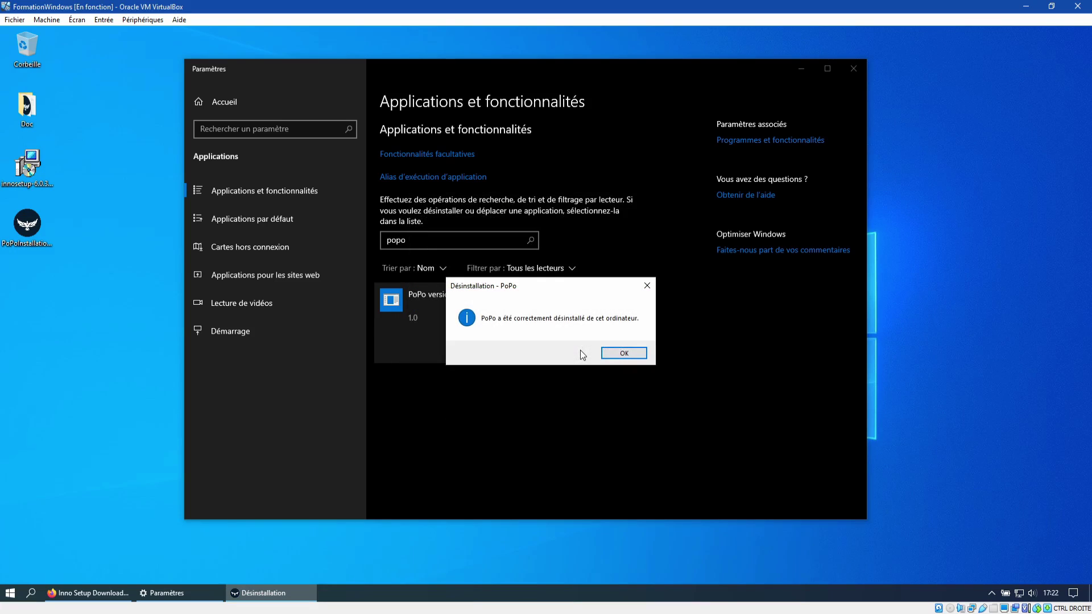
click(623, 353)
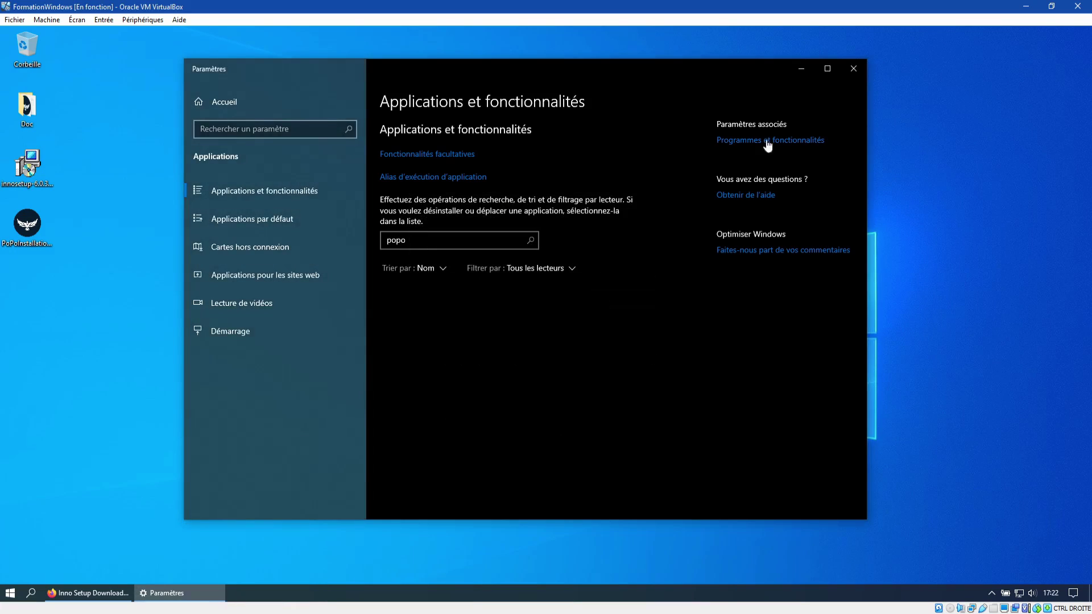
click(853, 69)
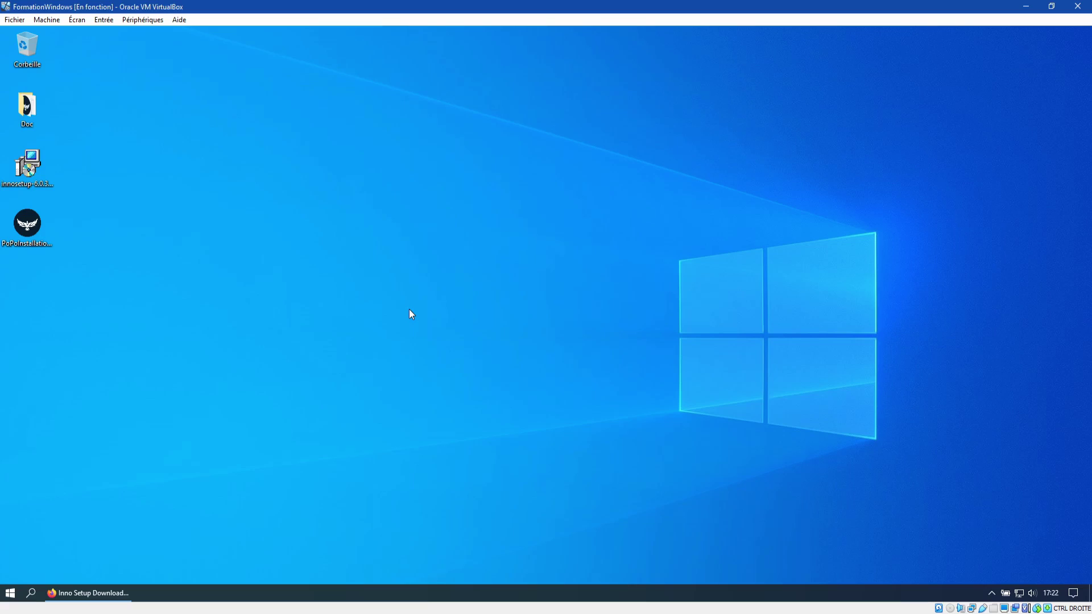
click(41, 237)
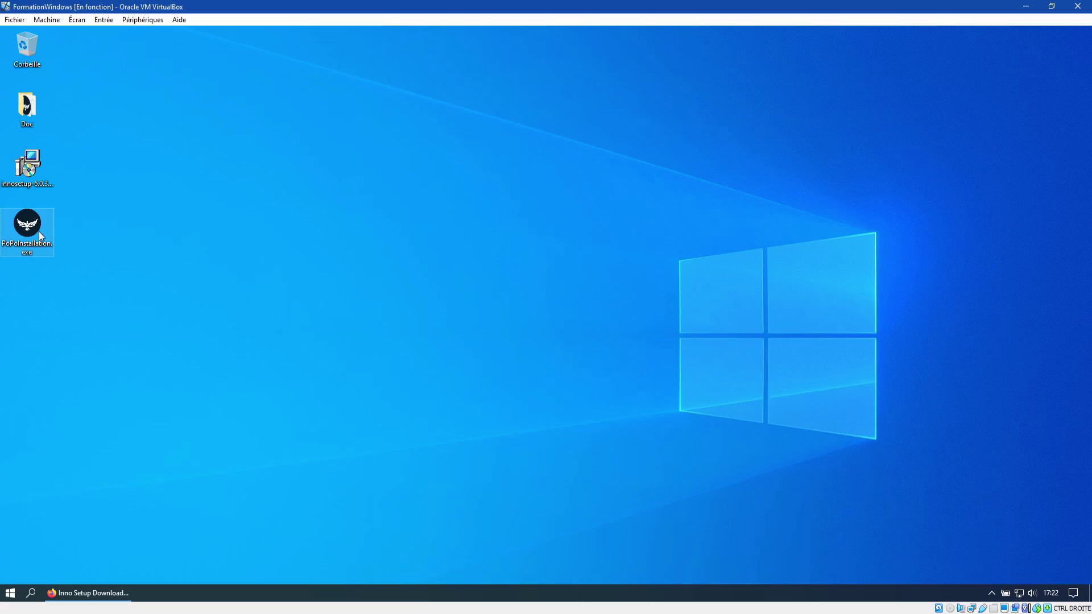
drag(36, 229, 508, 189)
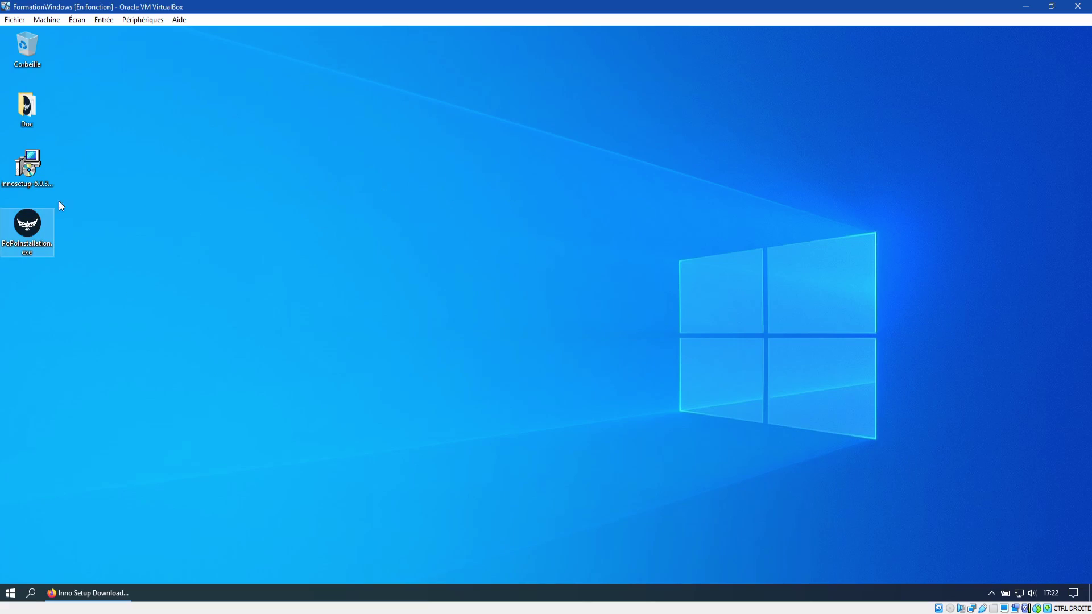
click(330, 97)
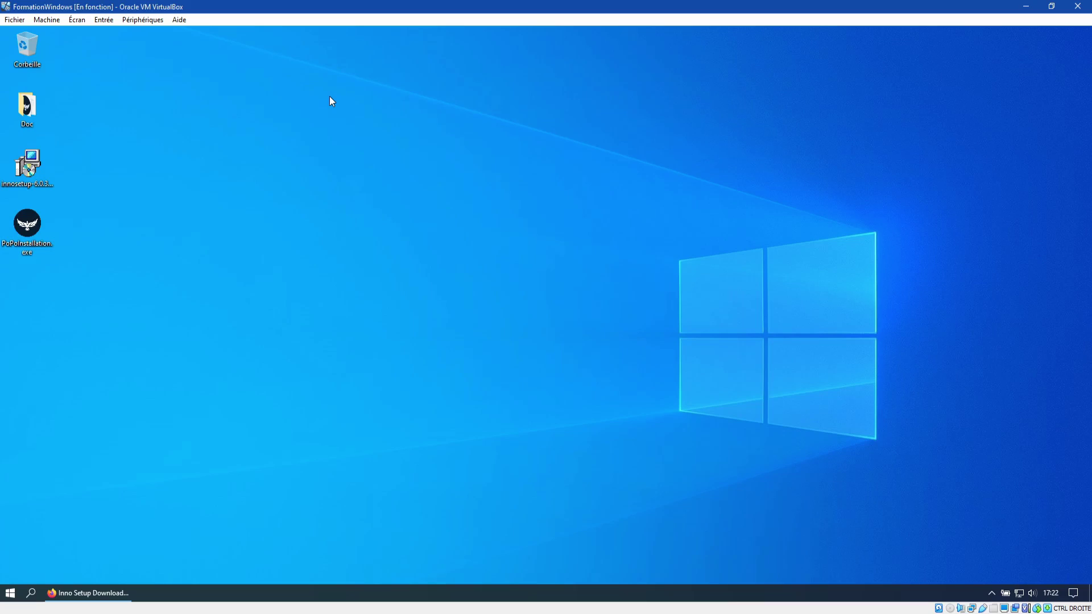